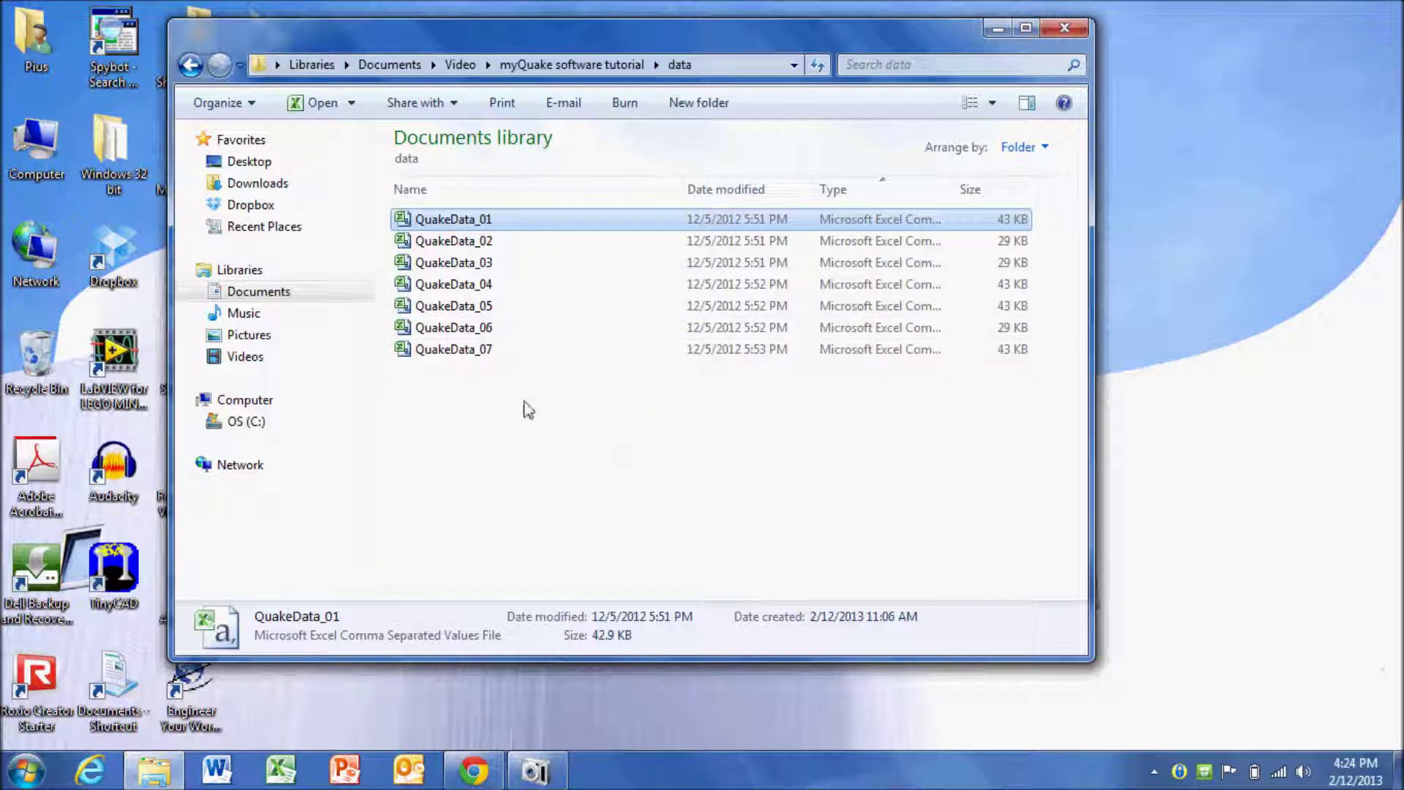
# Step: Open the QuakeData_01 file from the data folder
pyautogui.moveTo(542, 411); pyautogui.dragTo(394, 223)
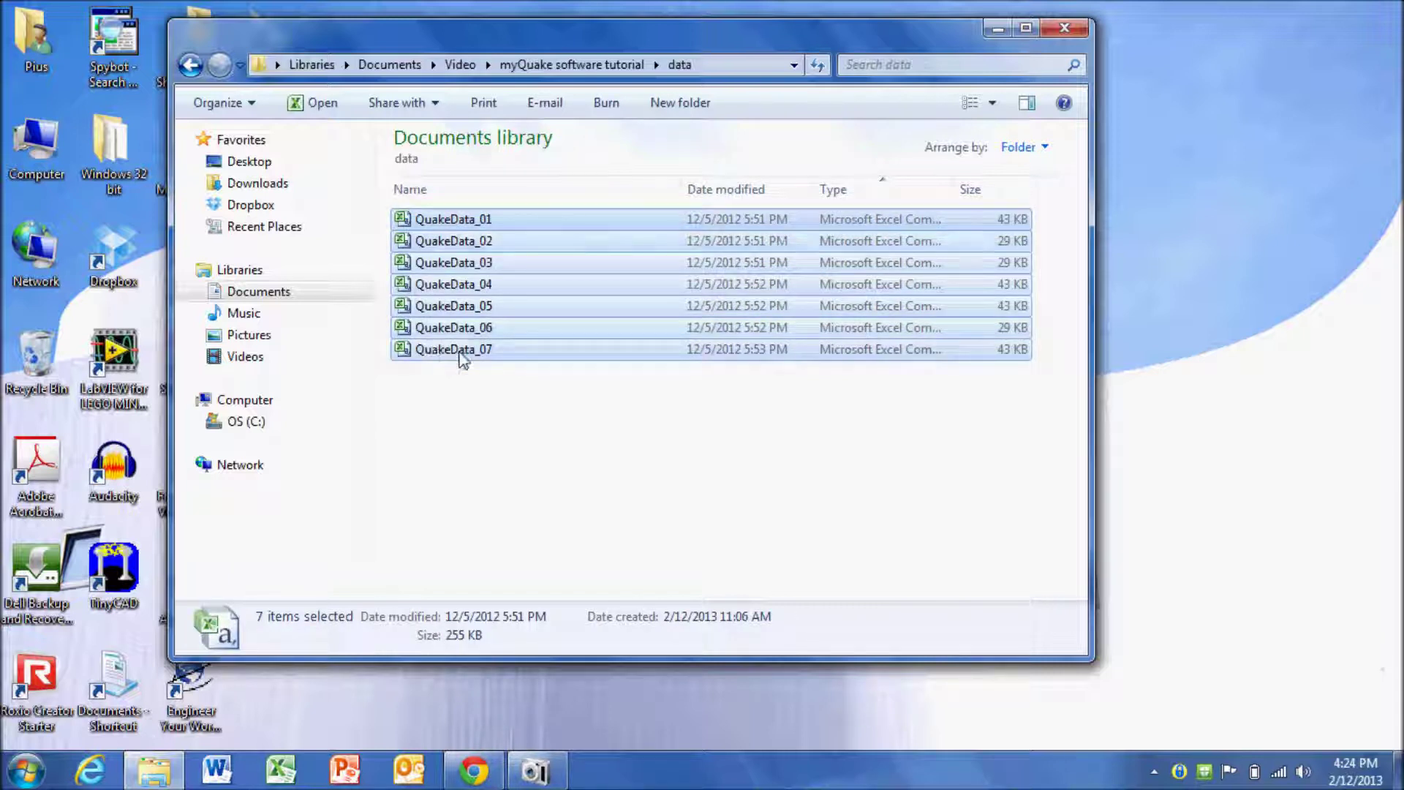
pyautogui.click(430, 390)
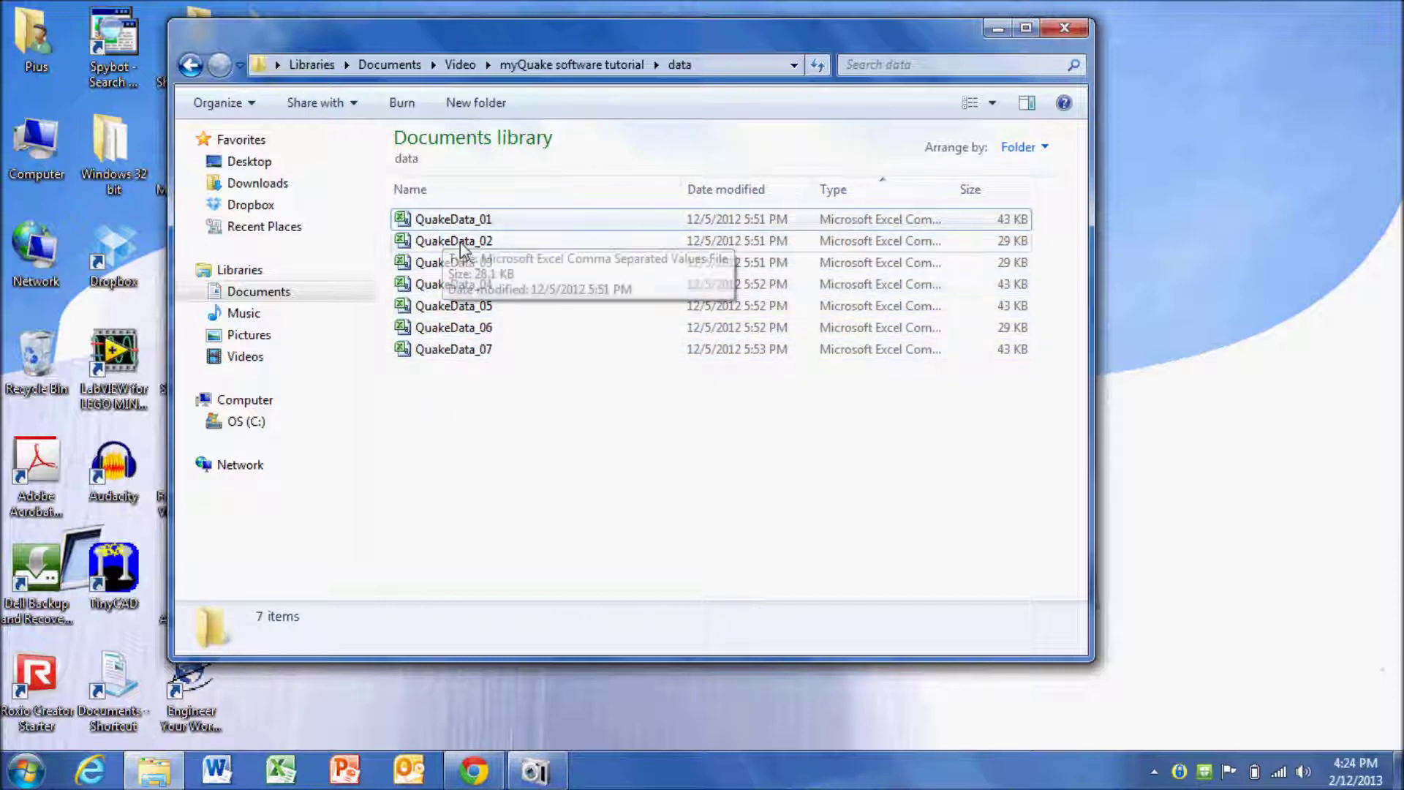
pyautogui.doubleClick(429, 220)
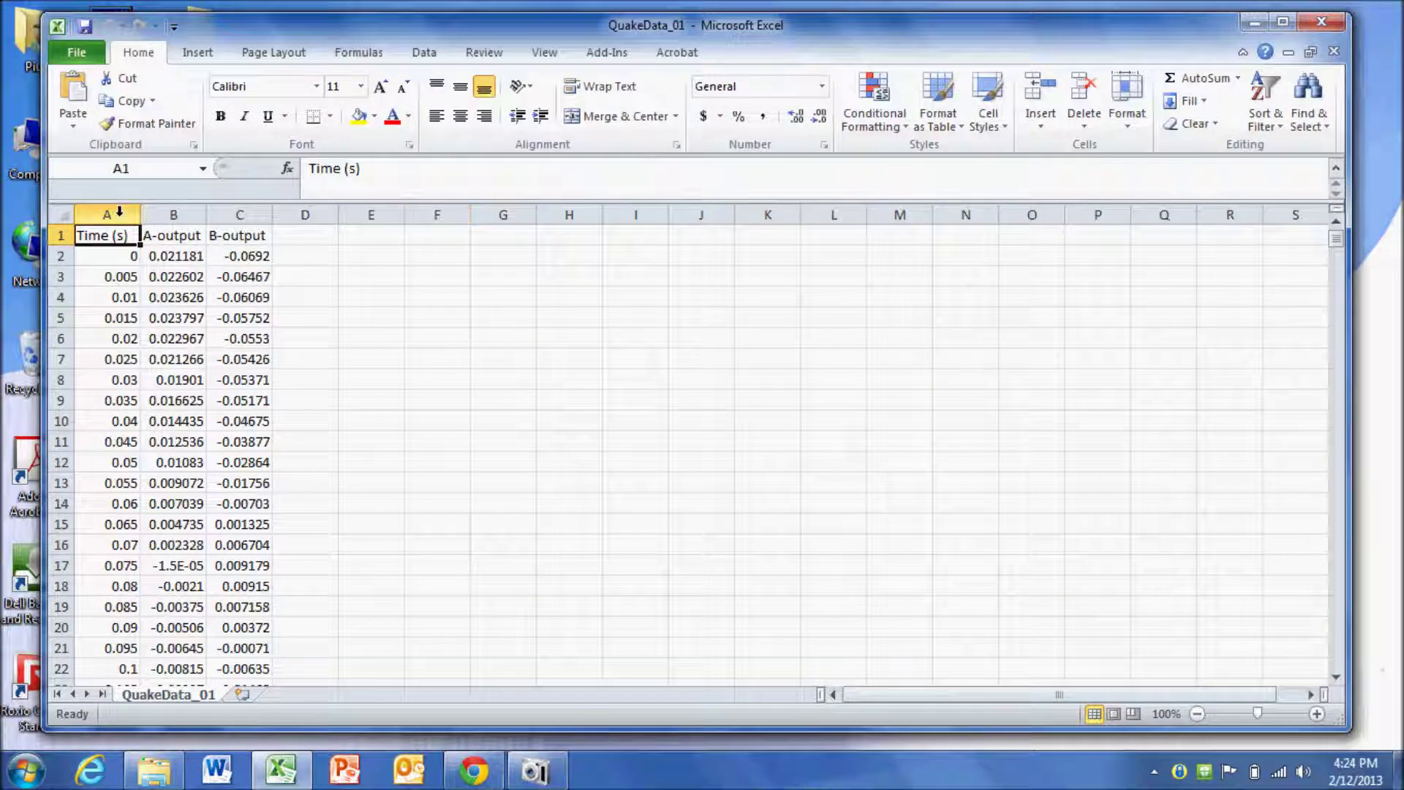
# Step: Plot columns A to C as a scatter chart with smooth lines and widen the chart on both sides
pyautogui.click(119, 210)
pyautogui.moveTo(117, 210); pyautogui.dragTo(228, 210)
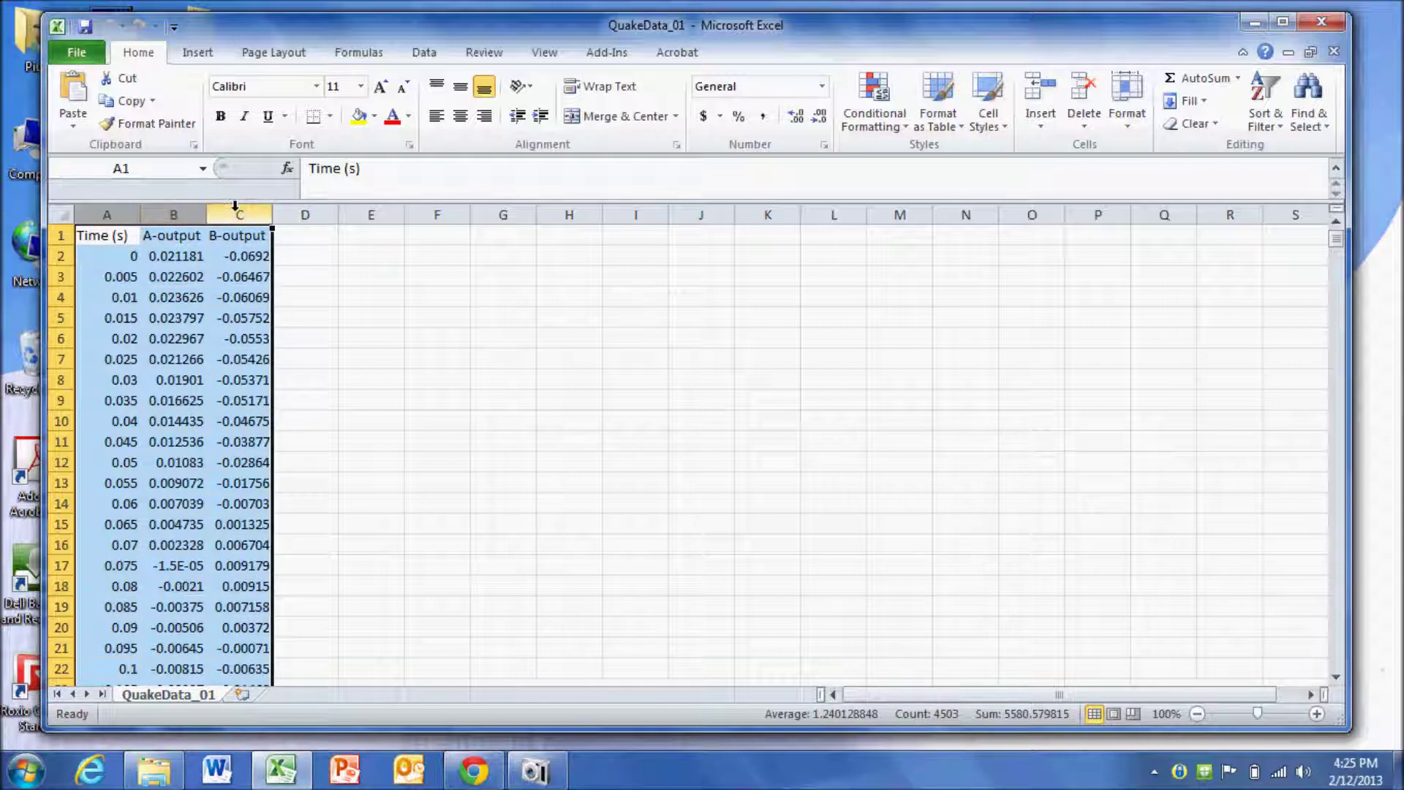
pyautogui.click(208, 57)
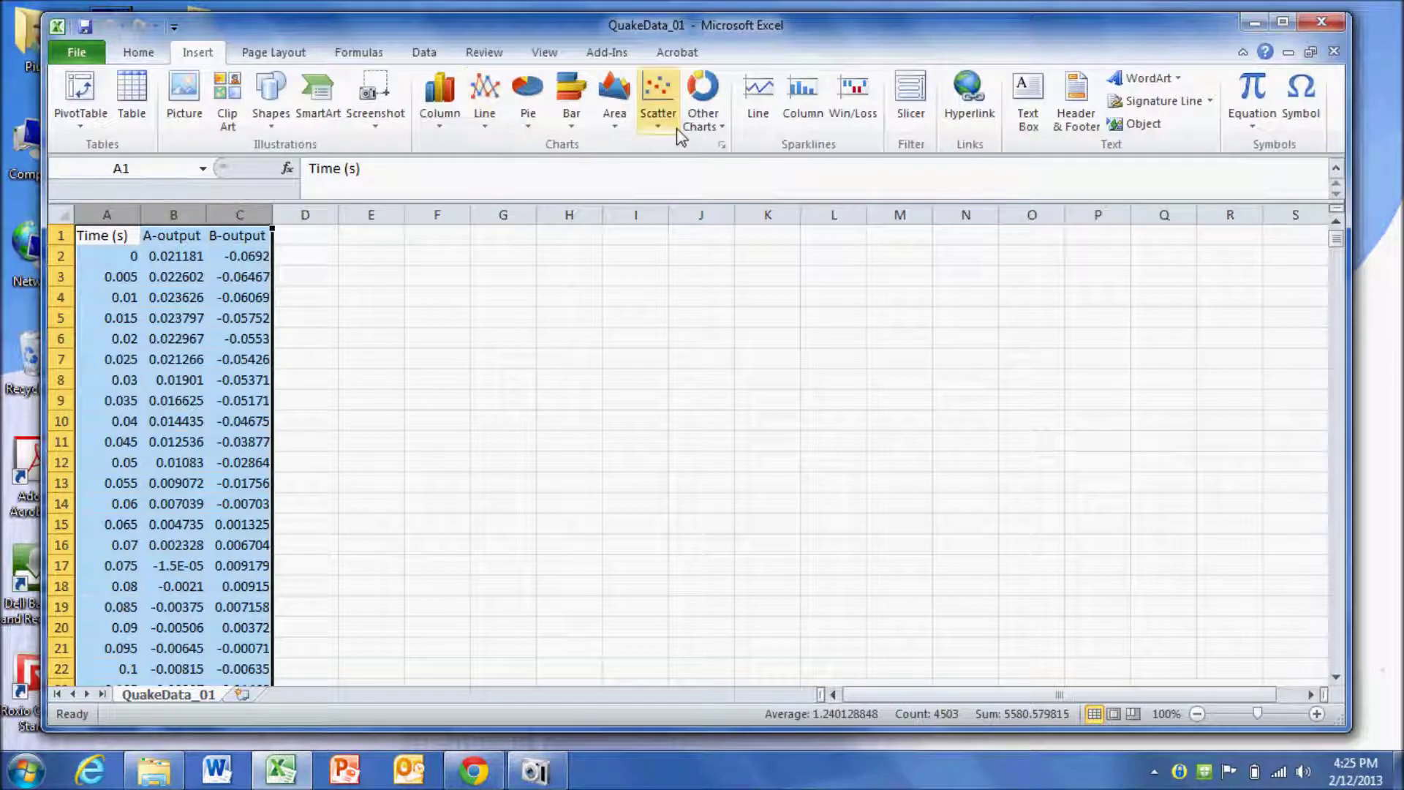
pyautogui.click(669, 103)
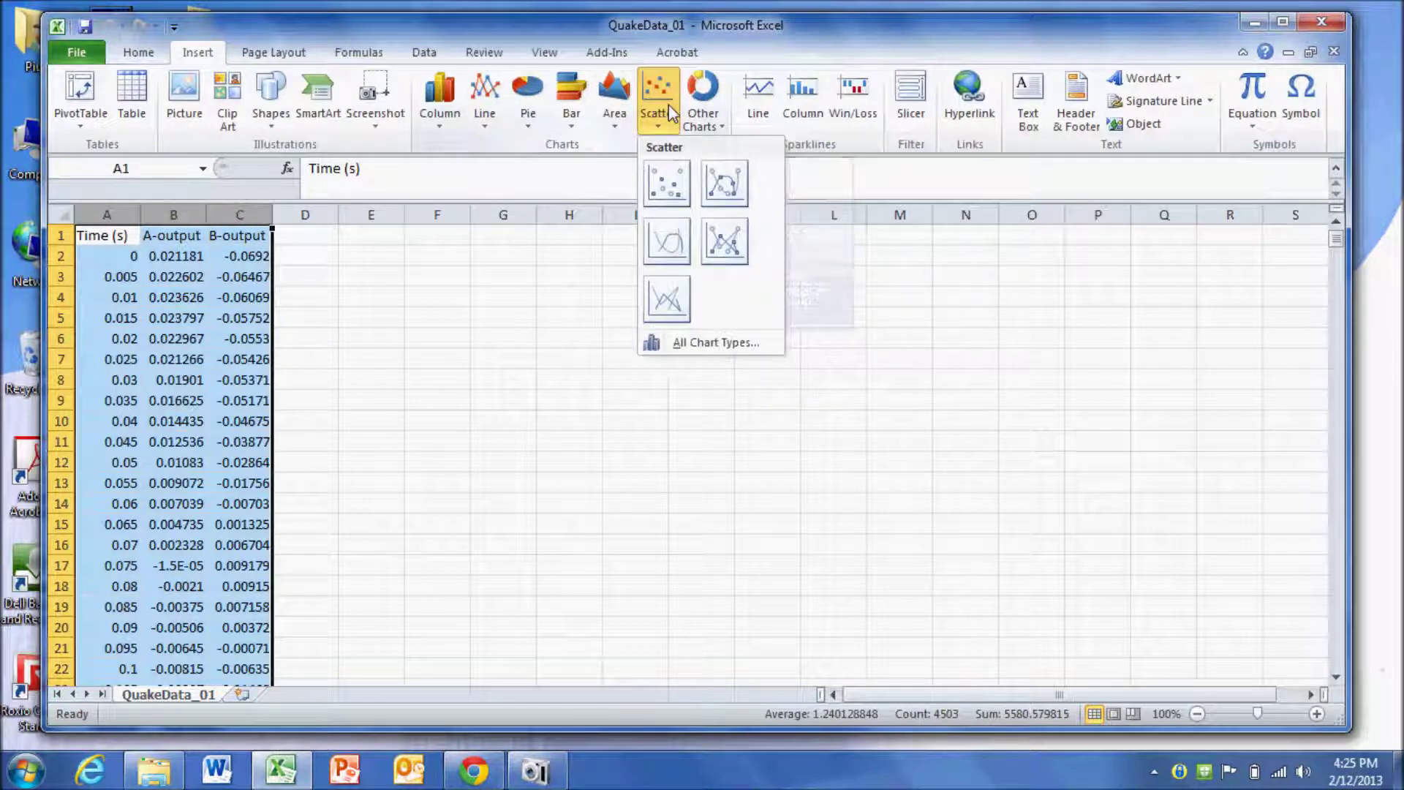
pyautogui.click(669, 251)
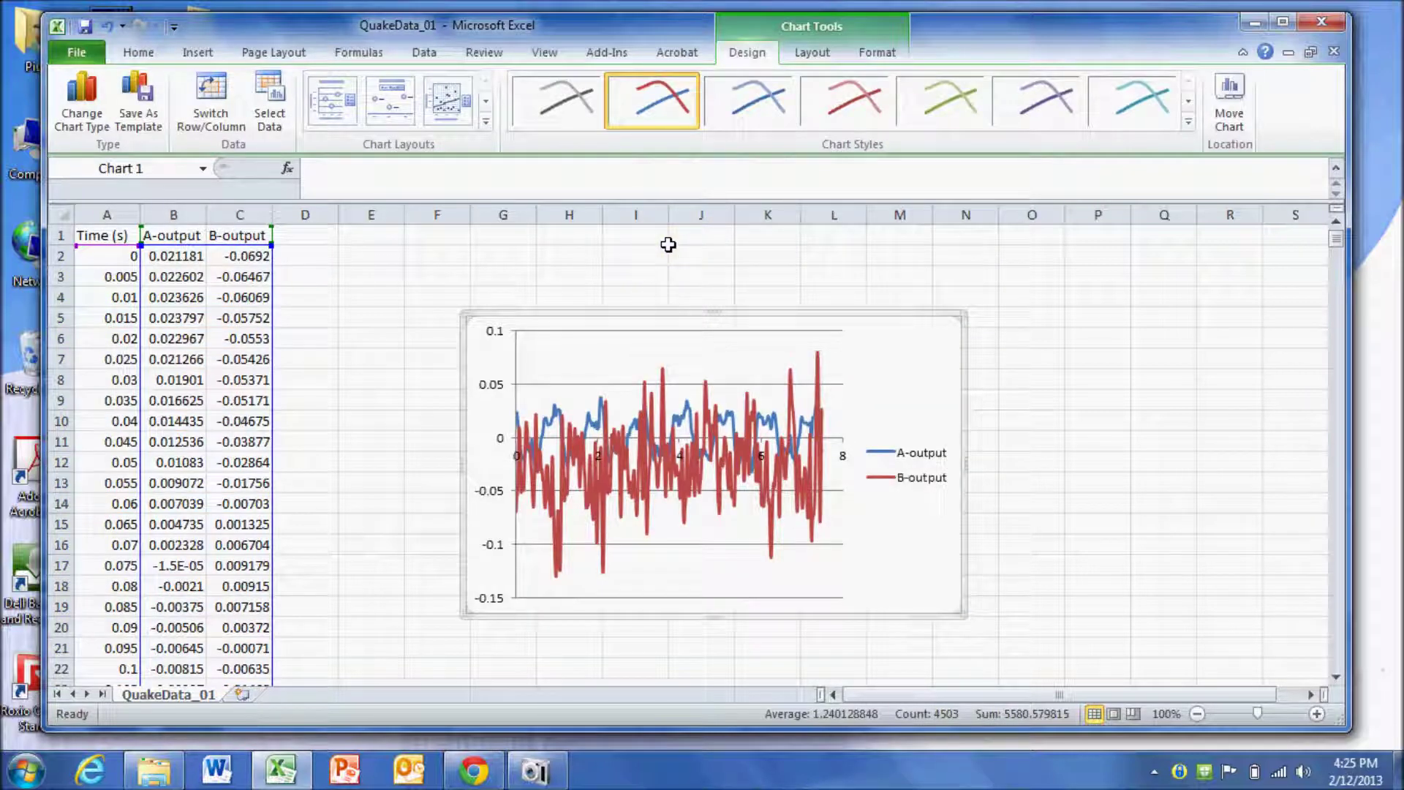
pyautogui.moveTo(464, 467); pyautogui.dragTo(215, 466)
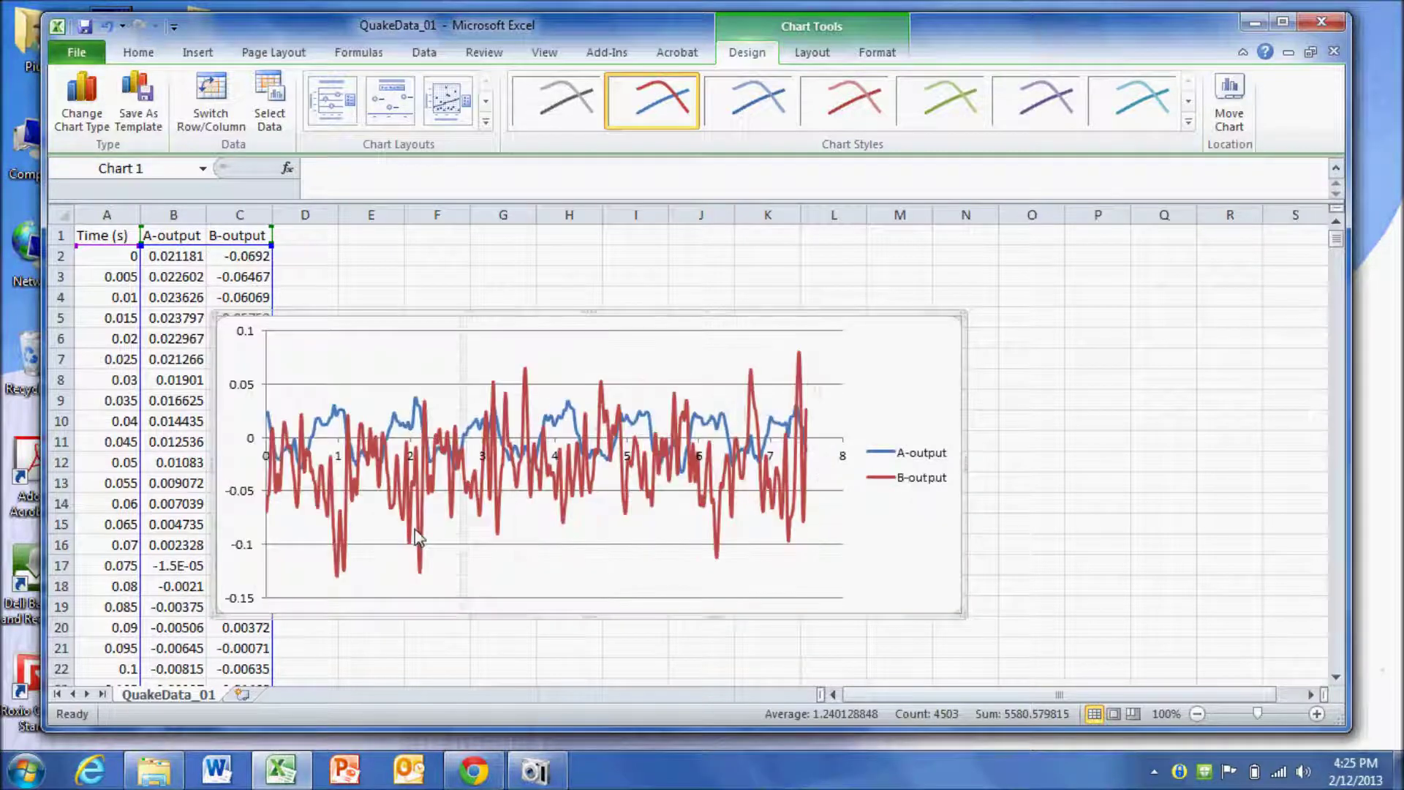
pyautogui.moveTo(963, 459); pyautogui.dragTo(1166, 503)
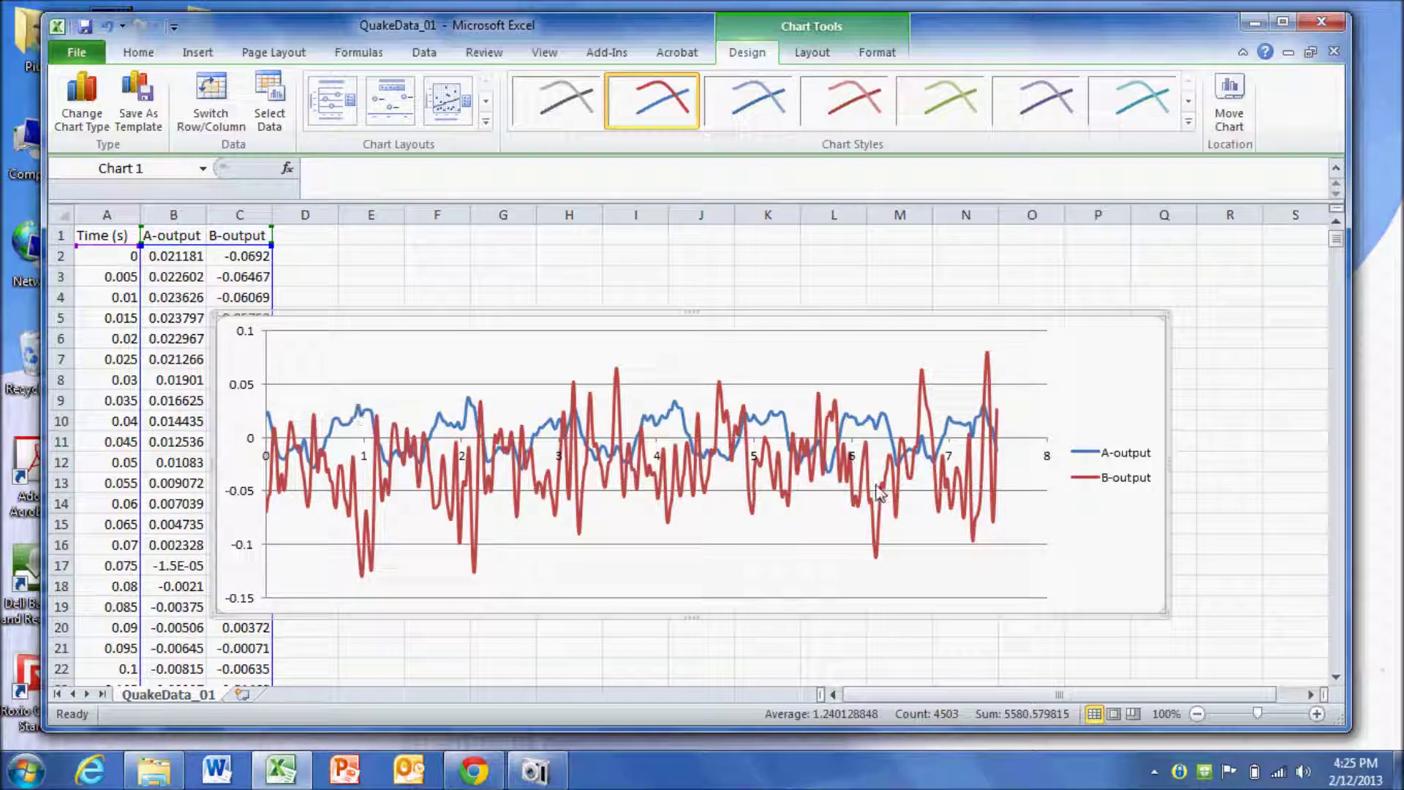
# Step: Delete the A-output series from the chart, keeping only B-output
pyautogui.moveTo(881, 495)
pyautogui.moveTo(451, 510)
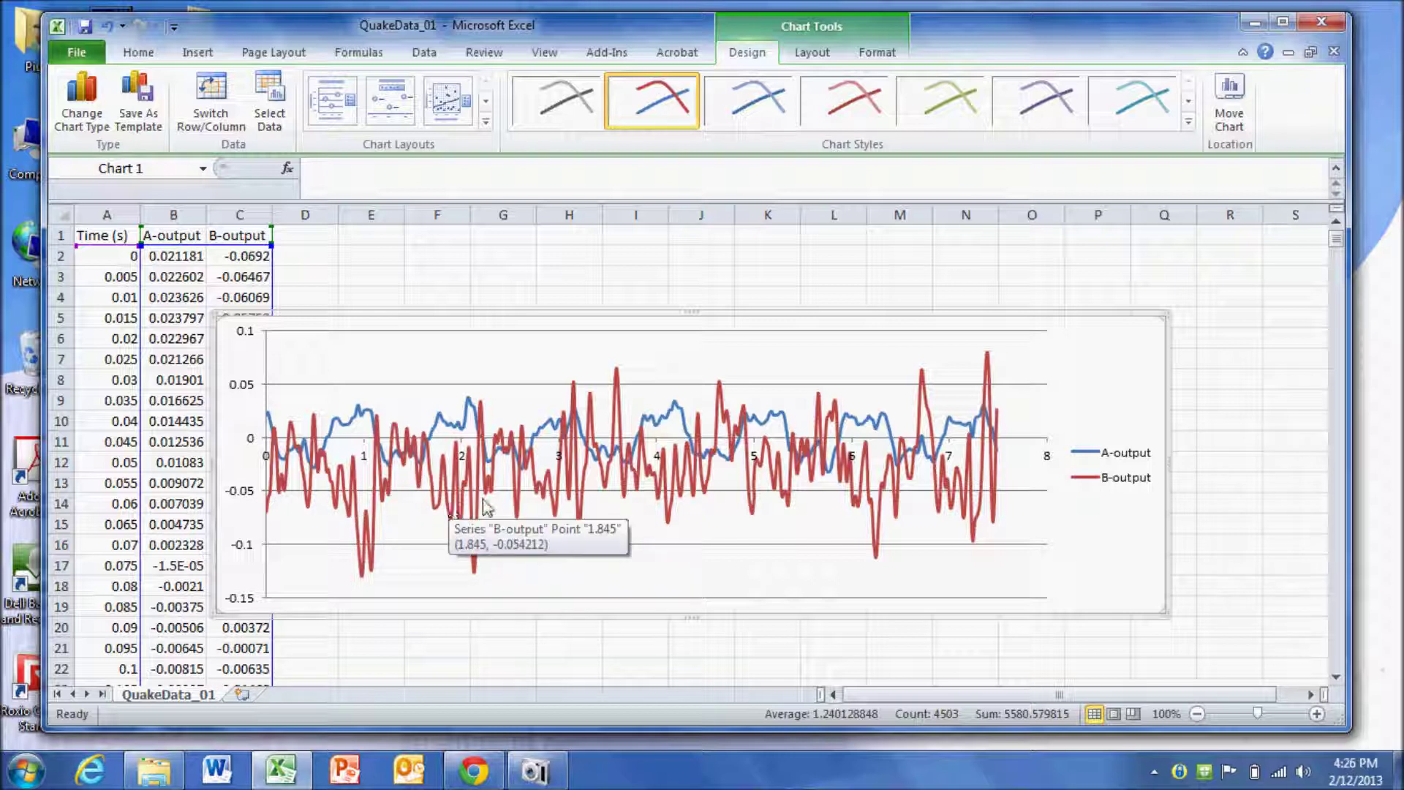
pyautogui.moveTo(450, 430)
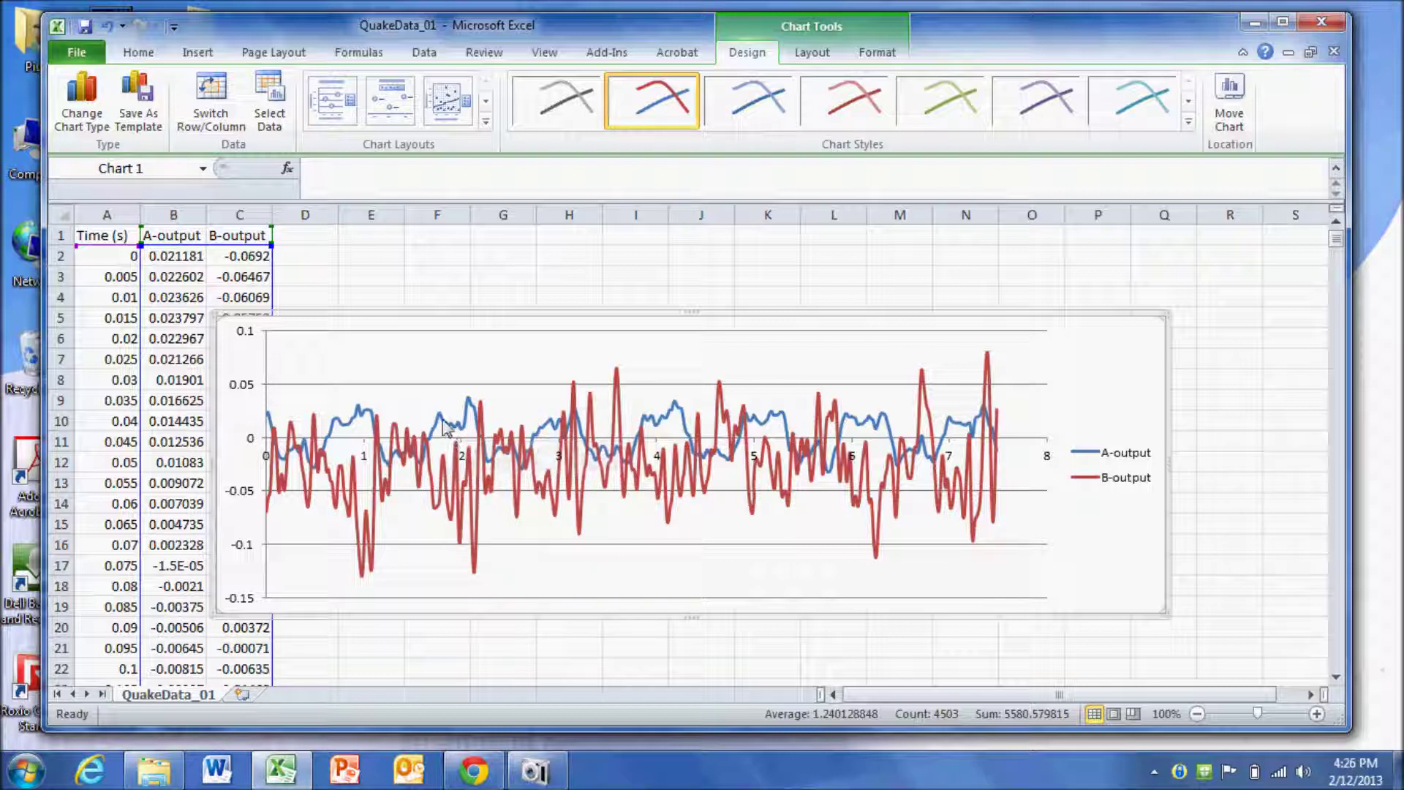
pyautogui.click(445, 427)
pyautogui.moveTo(446, 426)
pyautogui.press('Delete')
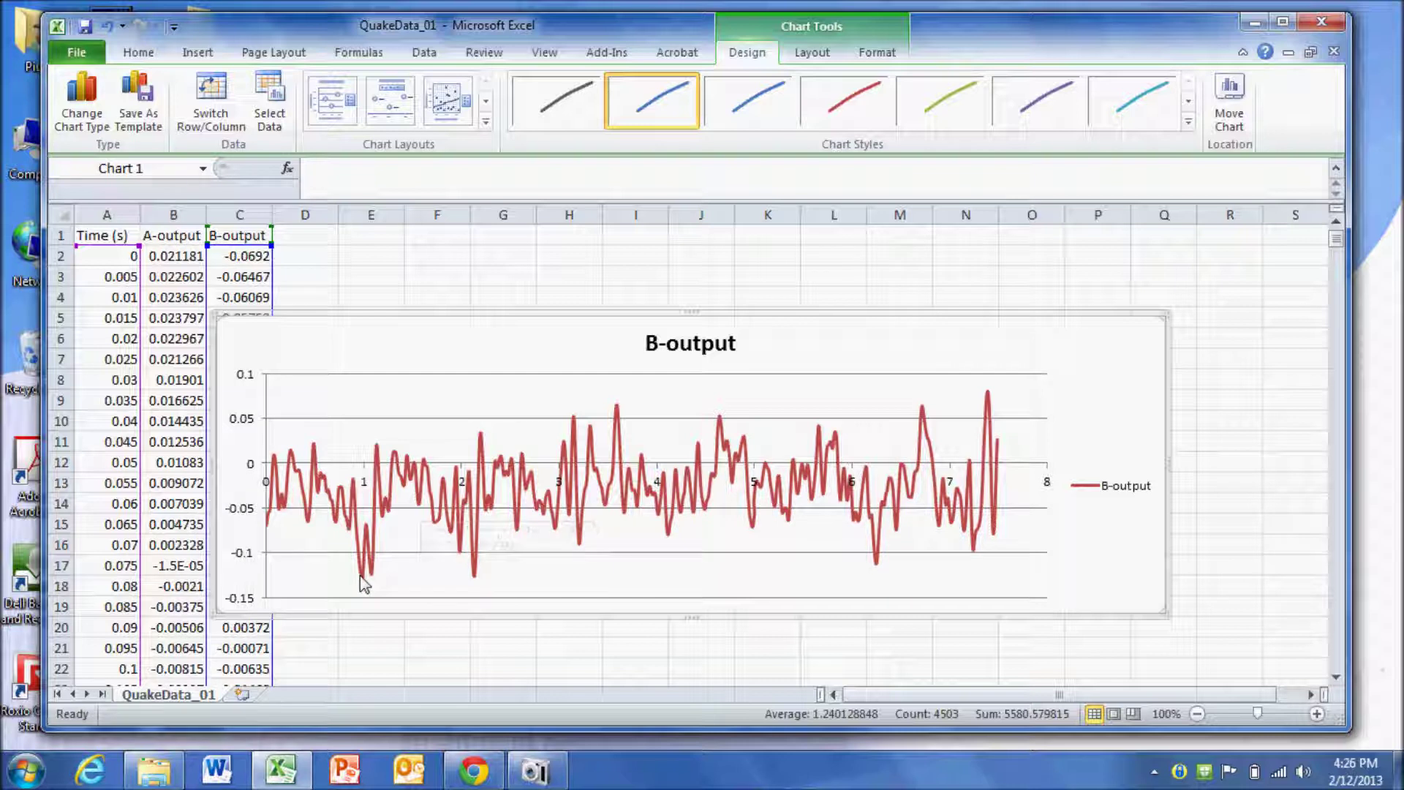
pyautogui.moveTo(364, 582)
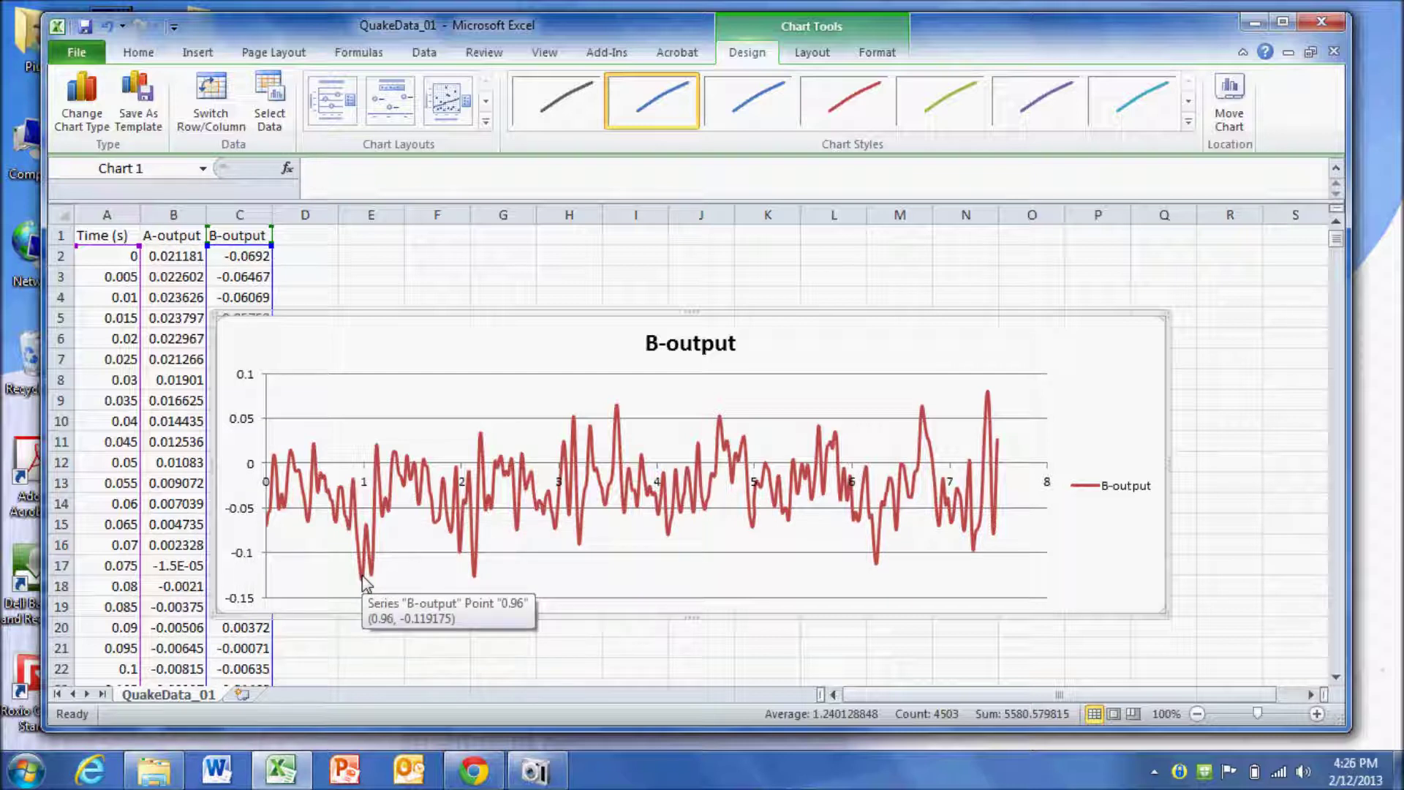
pyautogui.click(496, 241)
pyautogui.write('start')
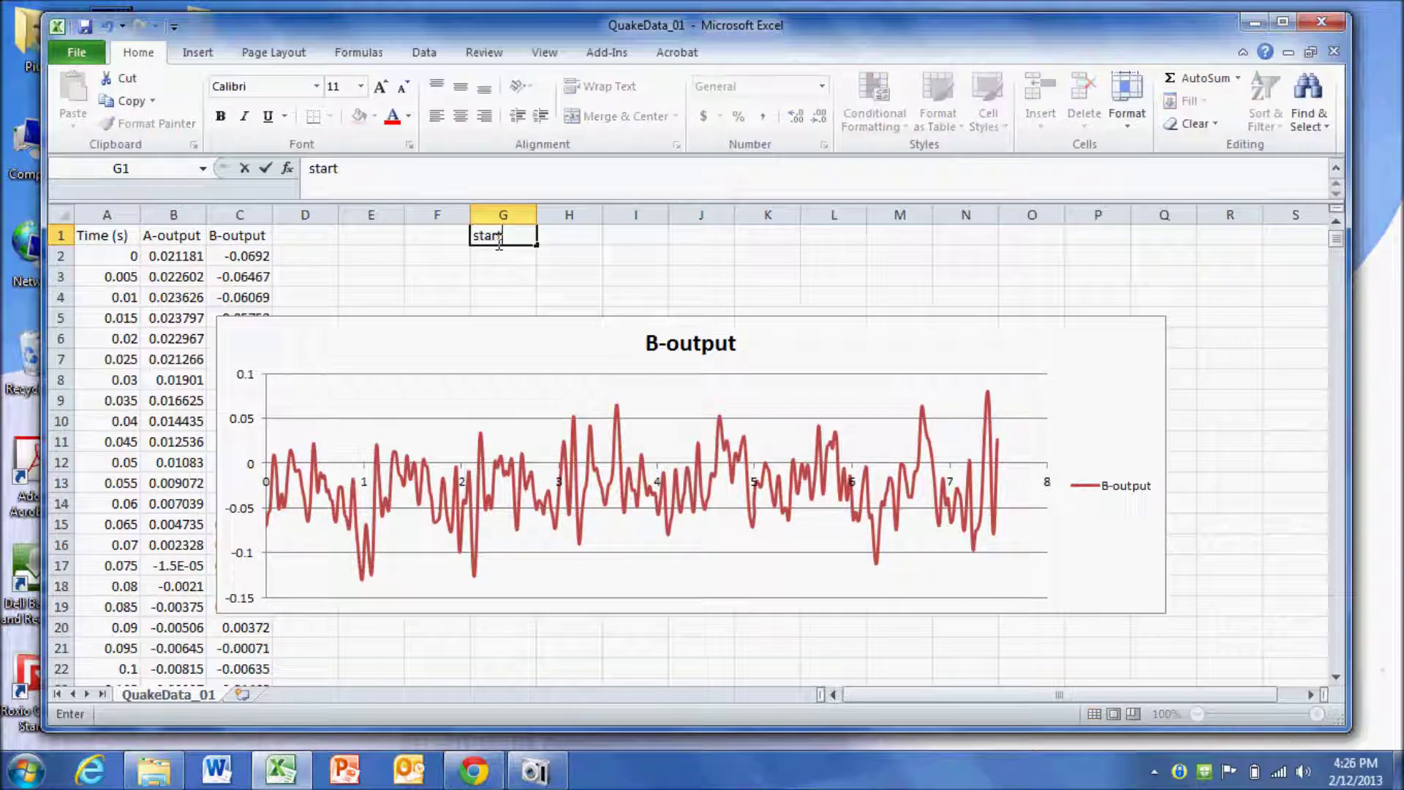
pyautogui.press('Return')
# Step: Enter 0.96 in cell G1 as the time of the first deep trough on the B-output curve
pyautogui.click(497, 239)
pyautogui.write('.96')
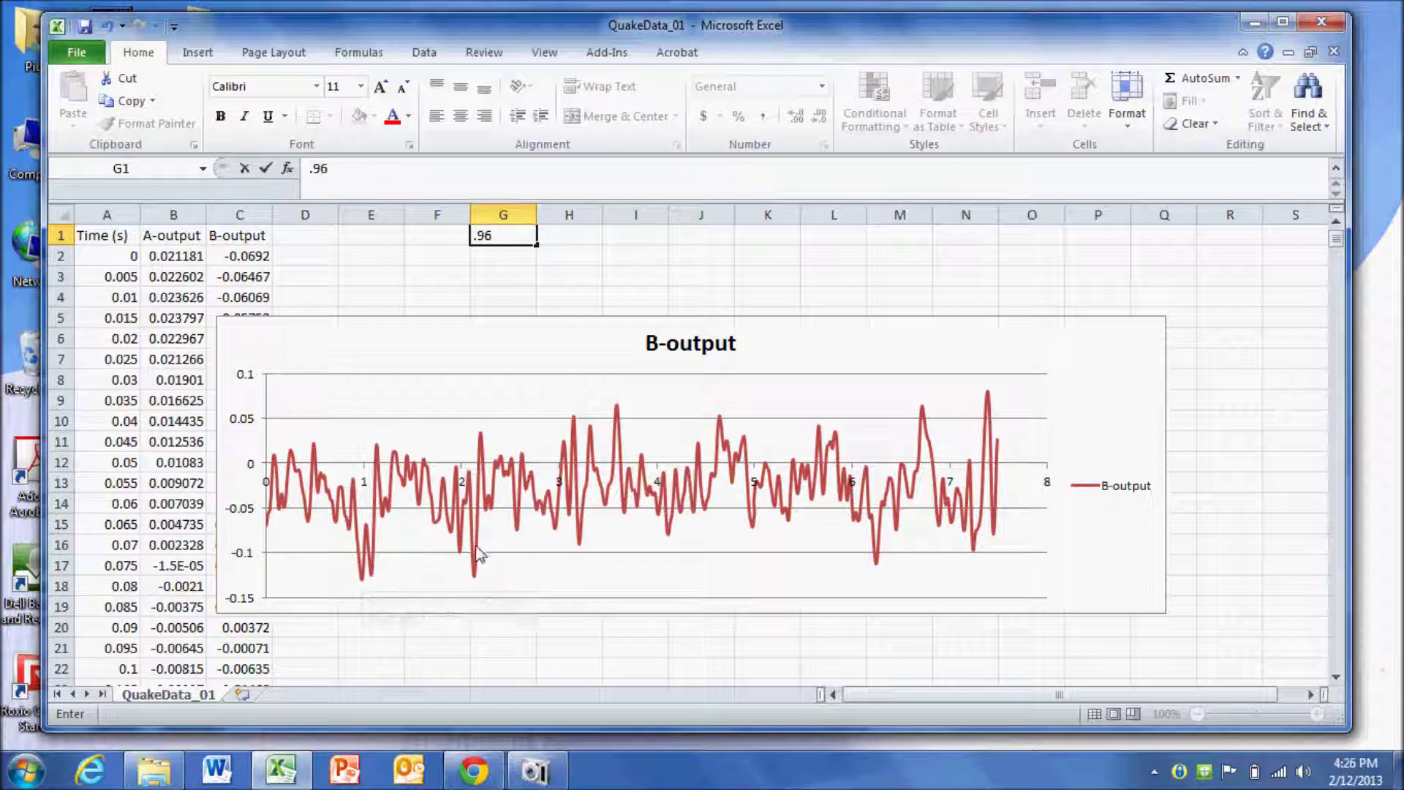
pyautogui.moveTo(479, 554)
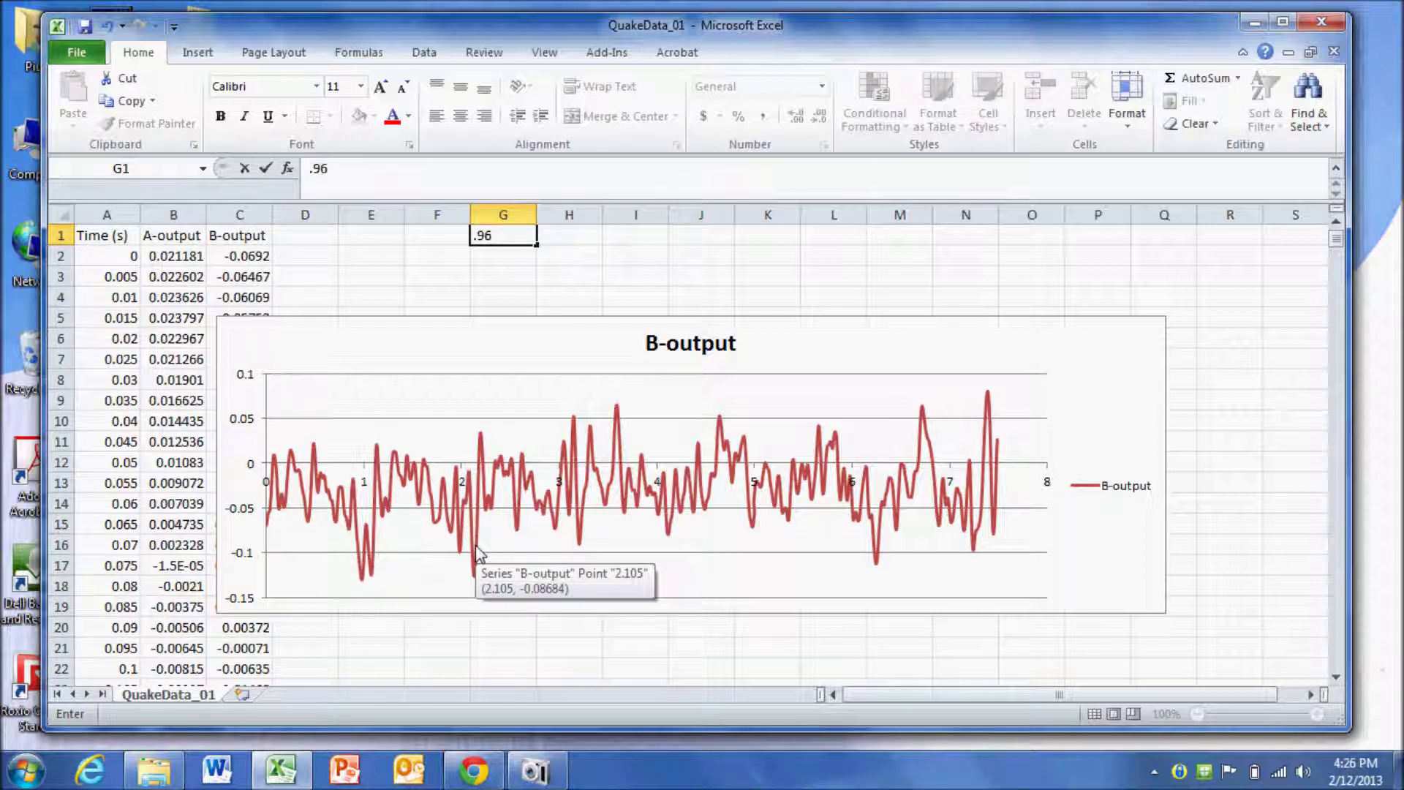
pyautogui.moveTo(582, 525)
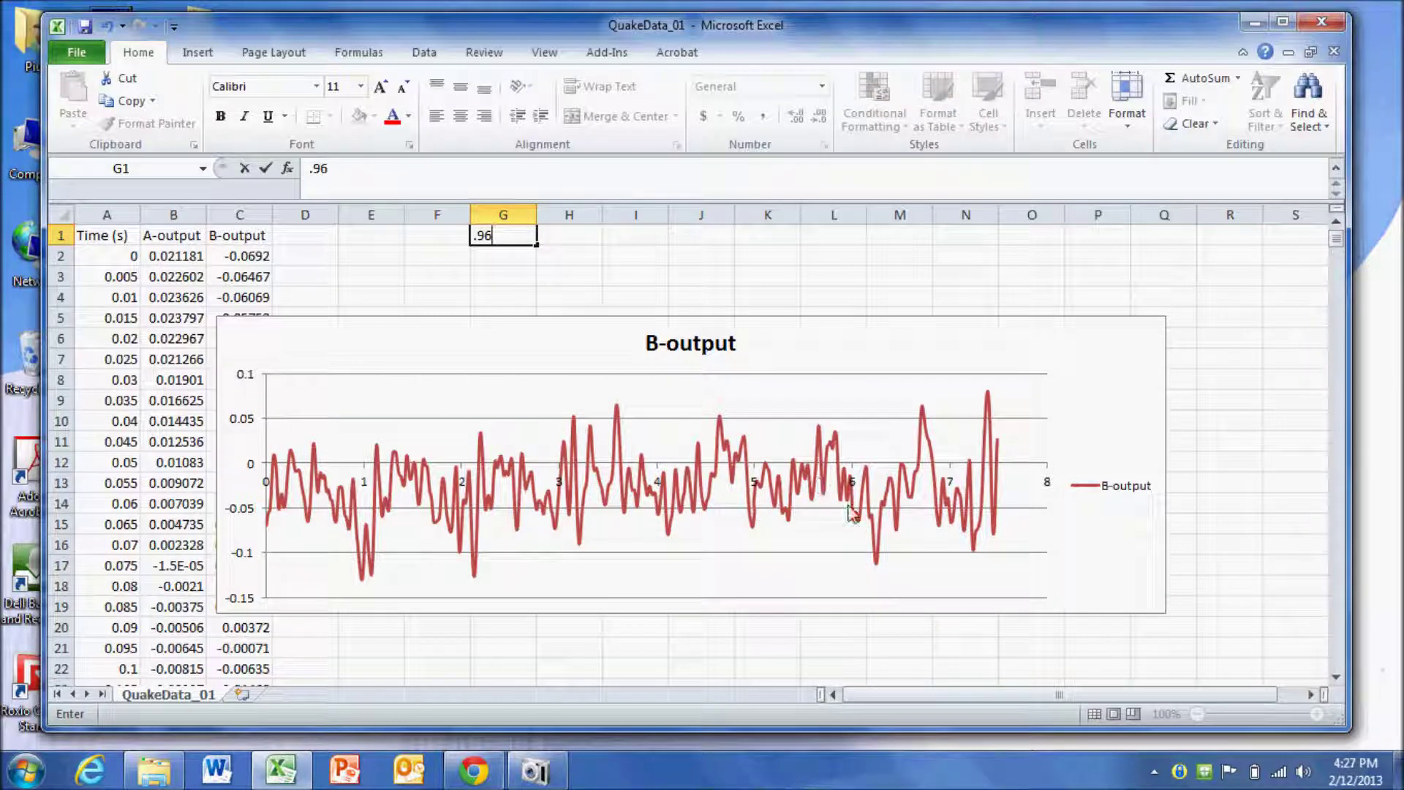
pyautogui.moveTo(875, 564)
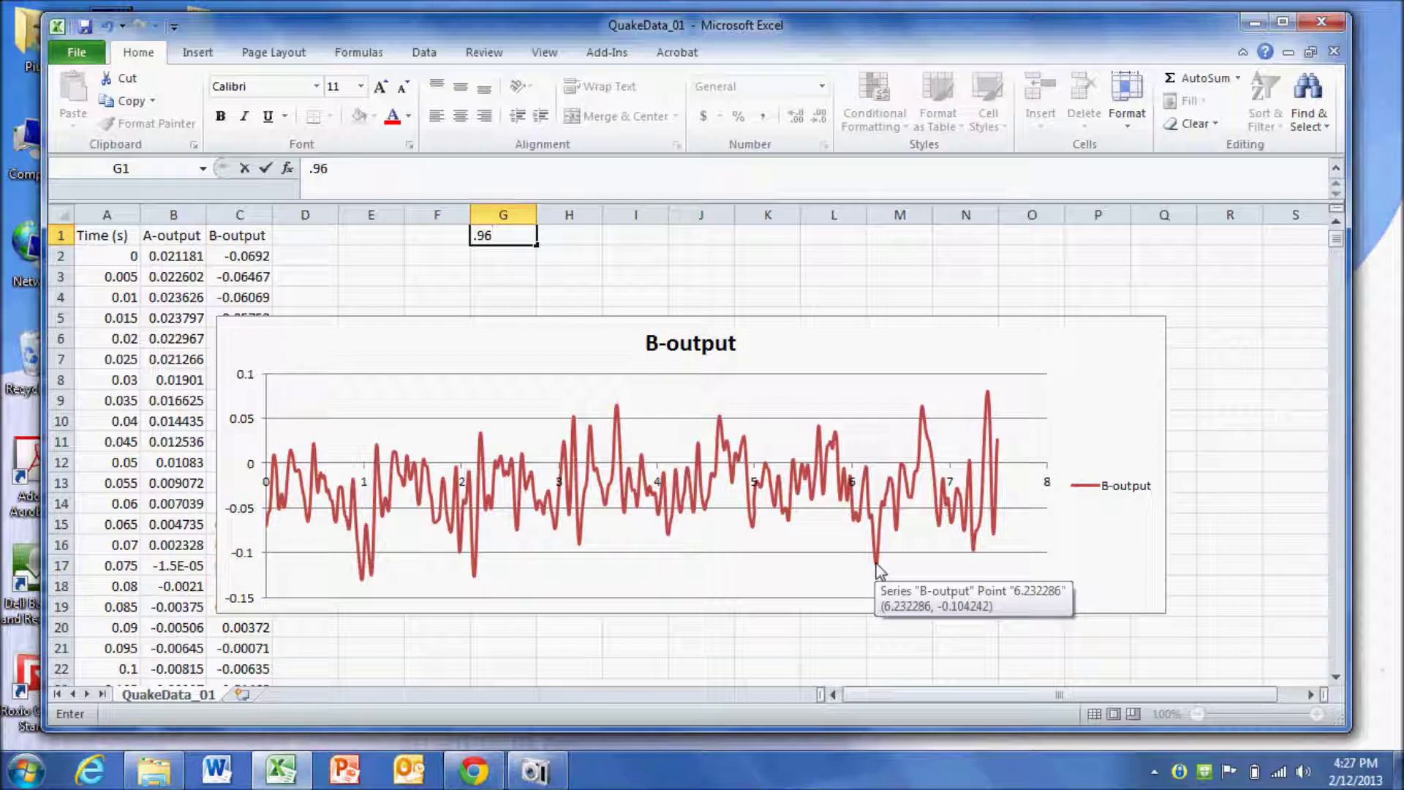
pyautogui.press('Return')
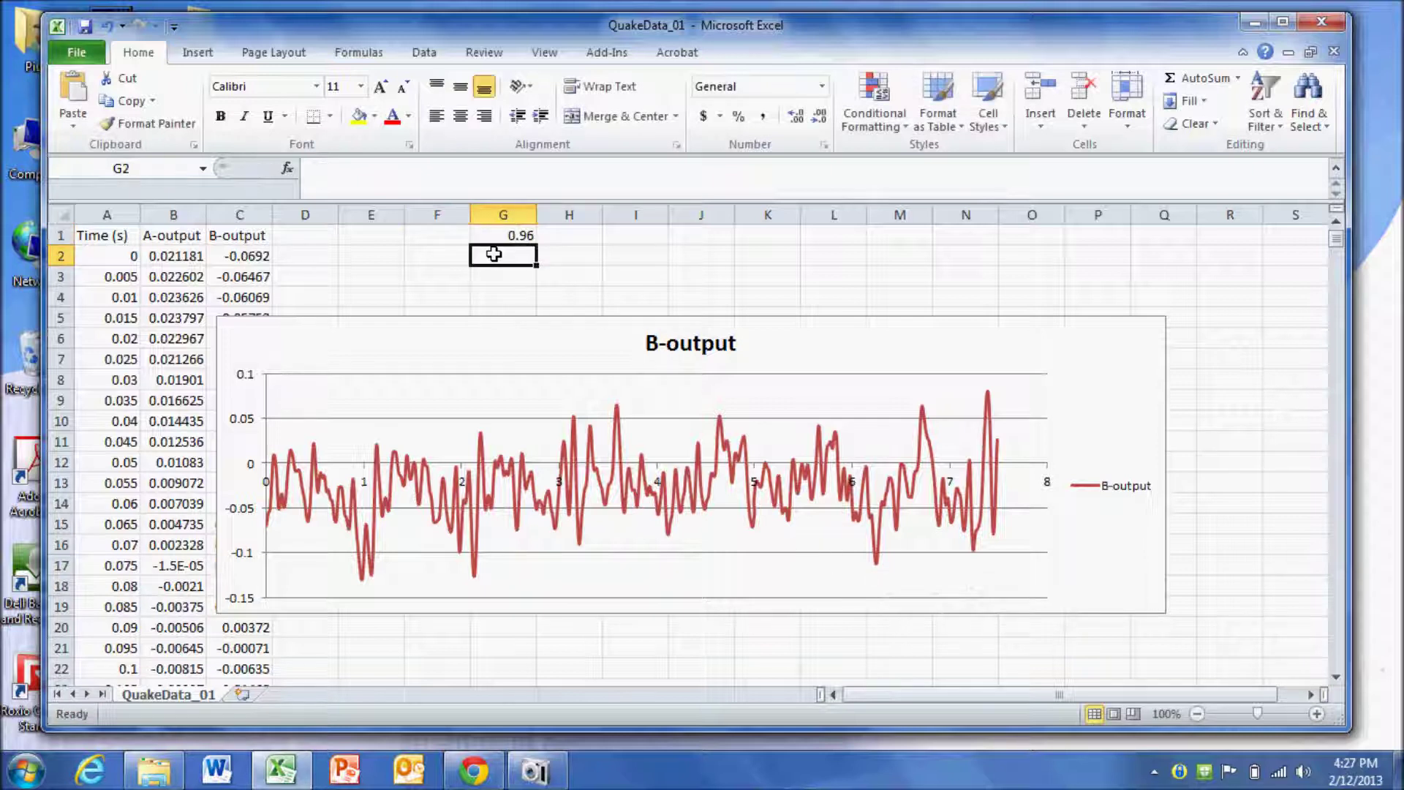
# Step: Label cells F1 and F2 "start" and "end", and enter the end time 6.232 in G2
pyautogui.click(448, 236)
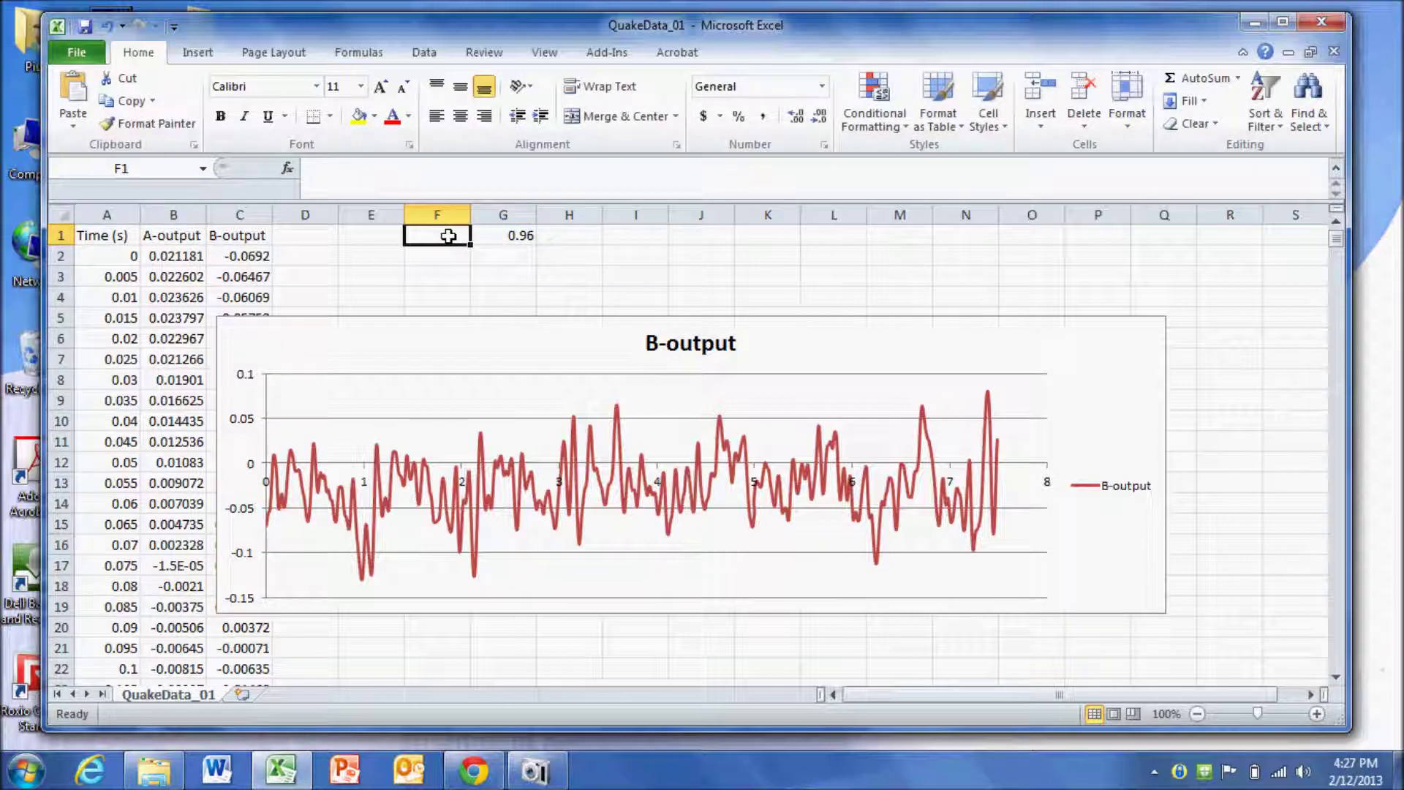
pyautogui.write('start')
pyautogui.press('Return')
pyautogui.write('end')
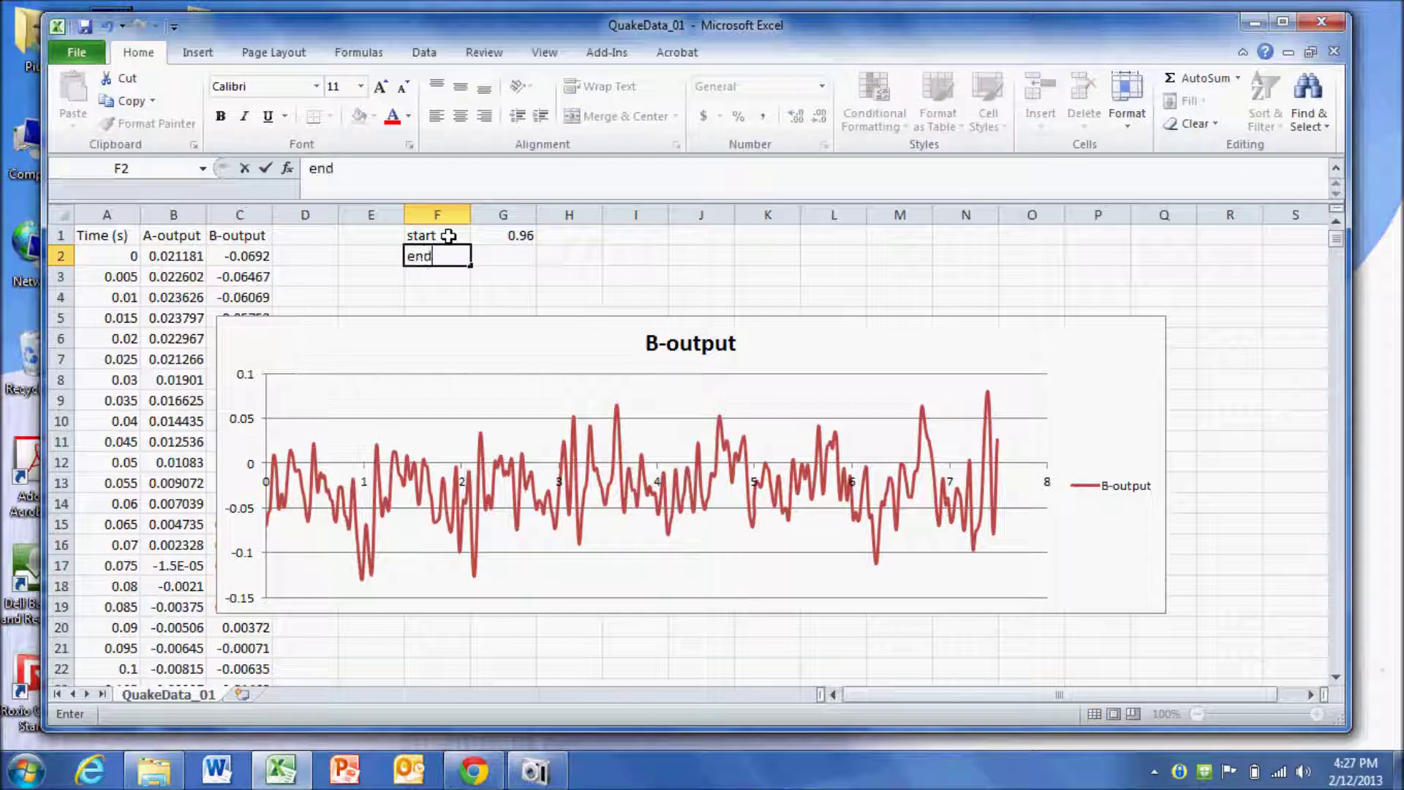
pyautogui.press('Return')
pyautogui.press('Up')
pyautogui.press('Right')
pyautogui.write('6.232')
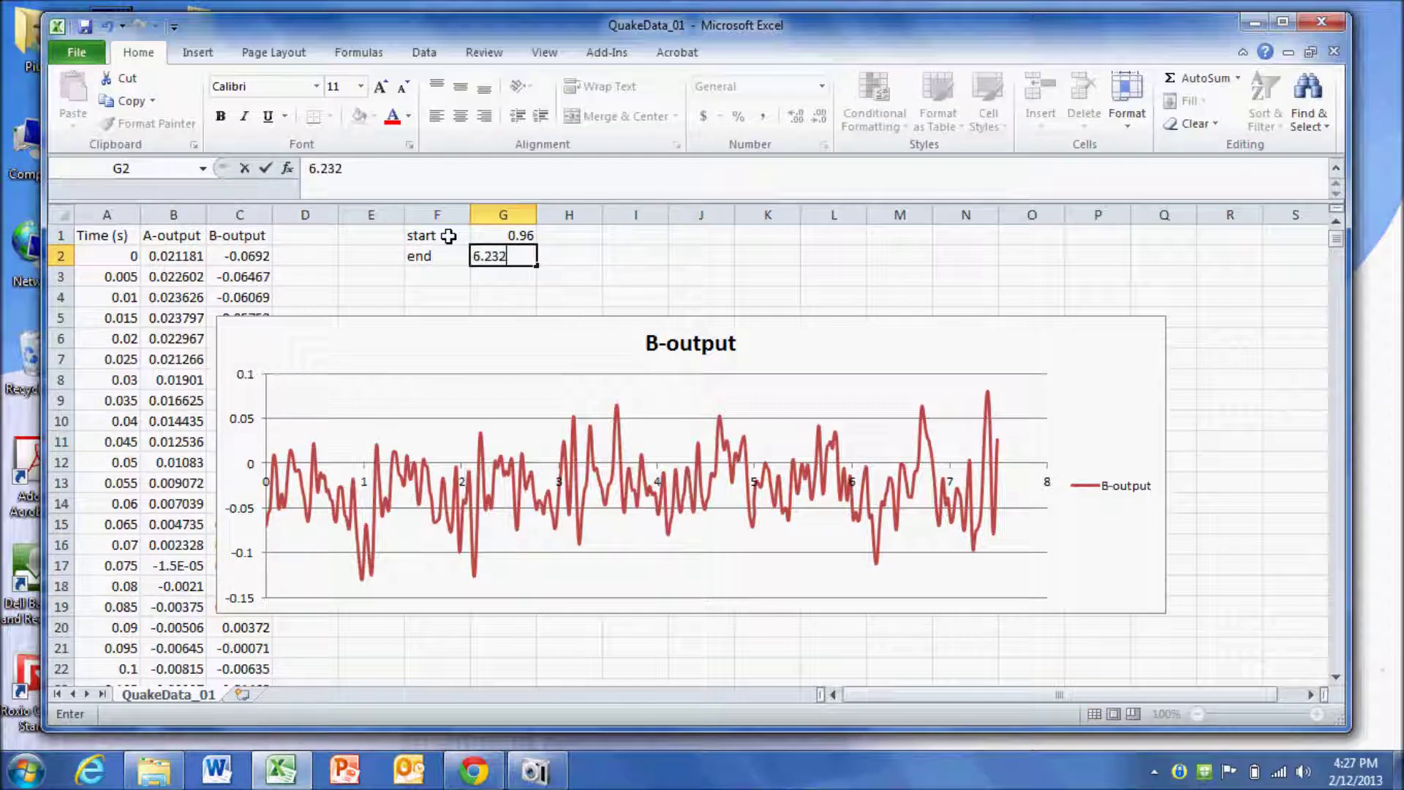
pyautogui.press('Return')
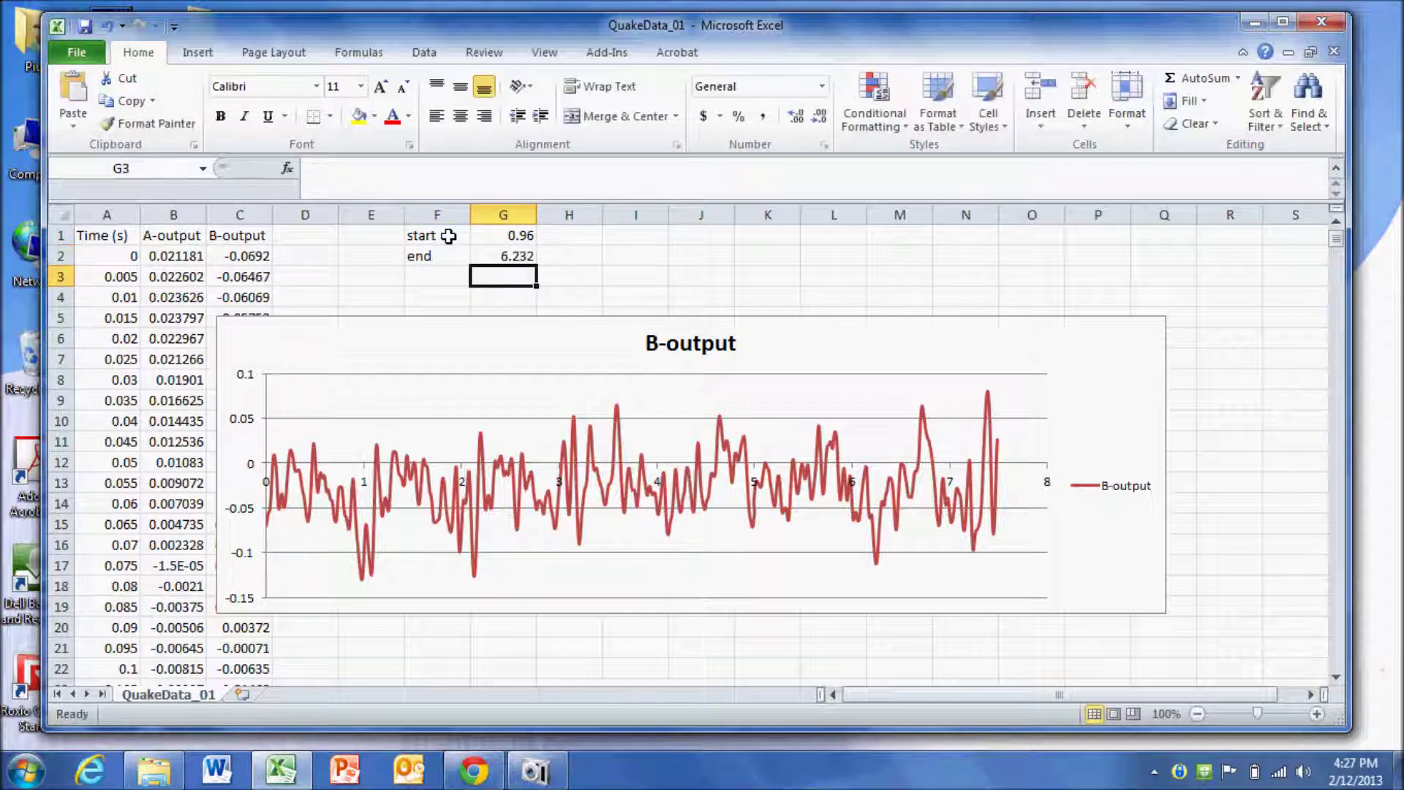
# Step: Label cell F3 "total" and calculate the elapsed time in G3 with the formula =G2-G1
pyautogui.press('Left')
pyautogui.write('total')
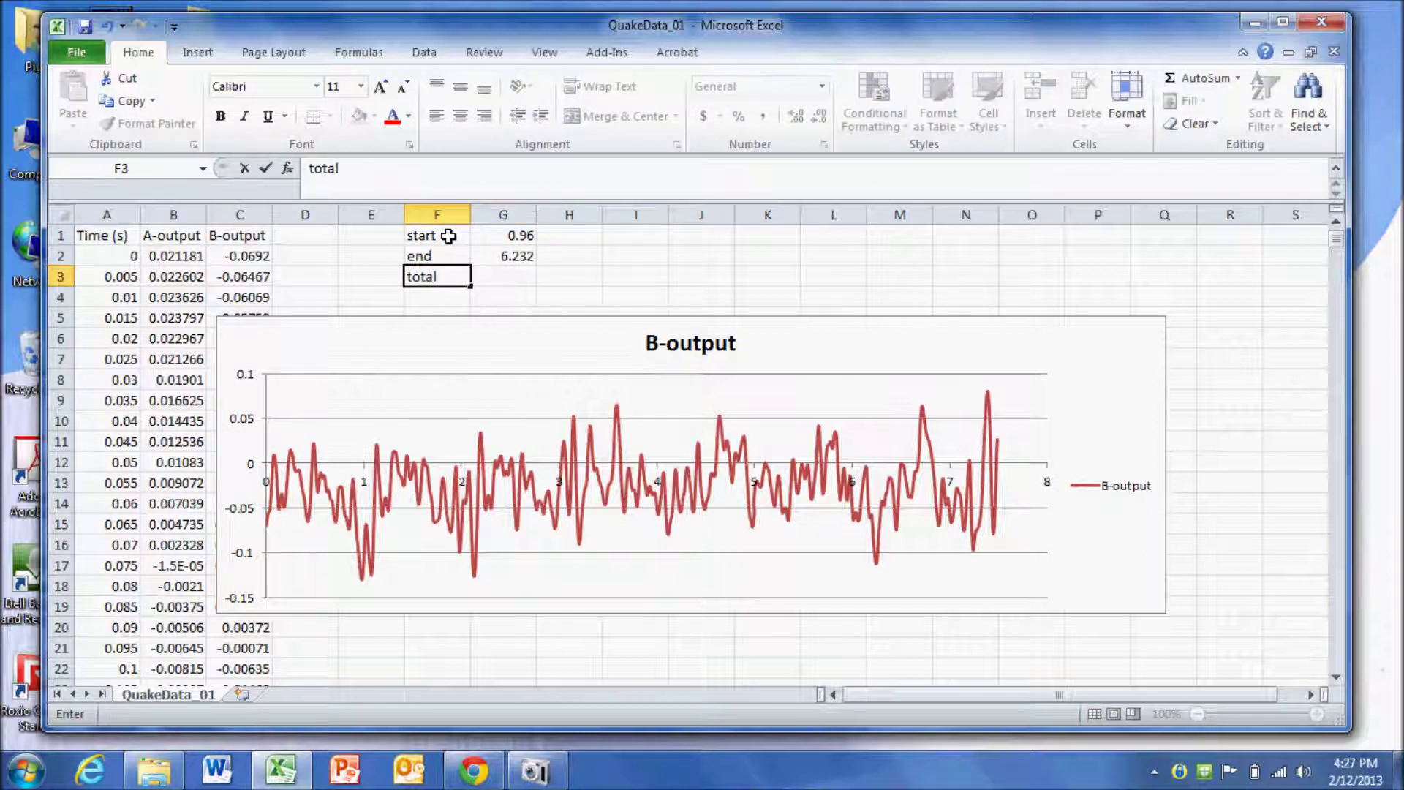
pyautogui.press('Return')
pyautogui.press('Up')
pyautogui.press('Right')
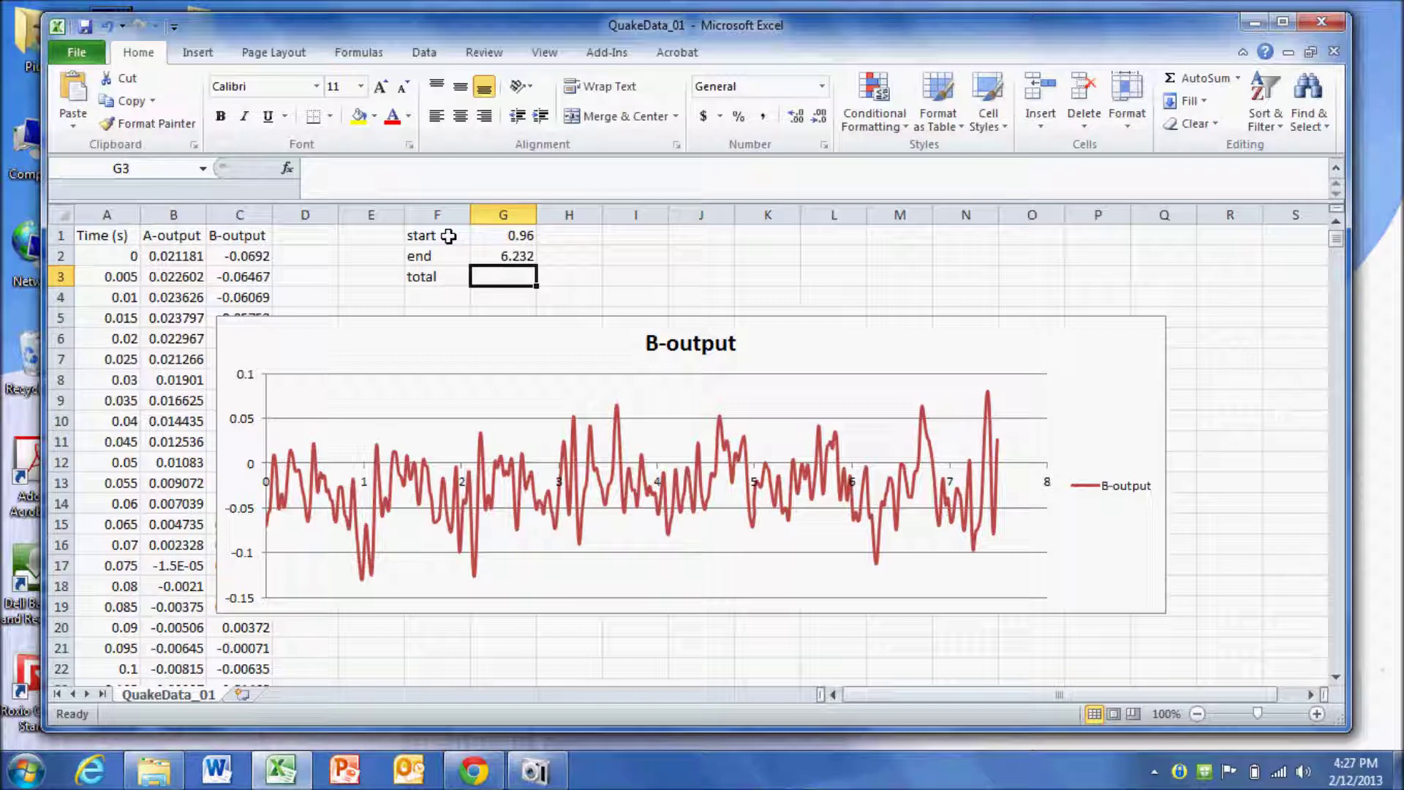
pyautogui.write('=')
pyautogui.click(480, 256)
pyautogui.write('-')
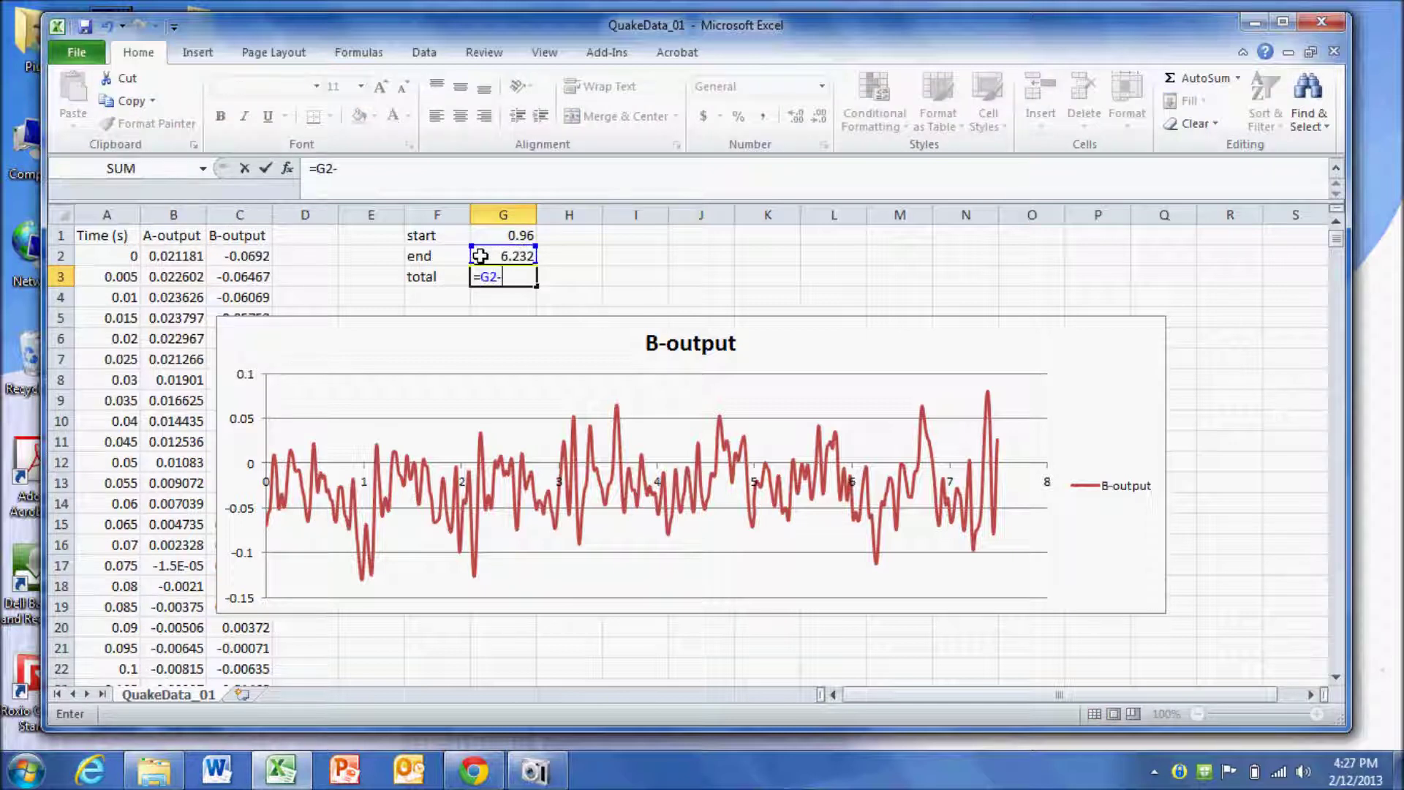
pyautogui.click(513, 235)
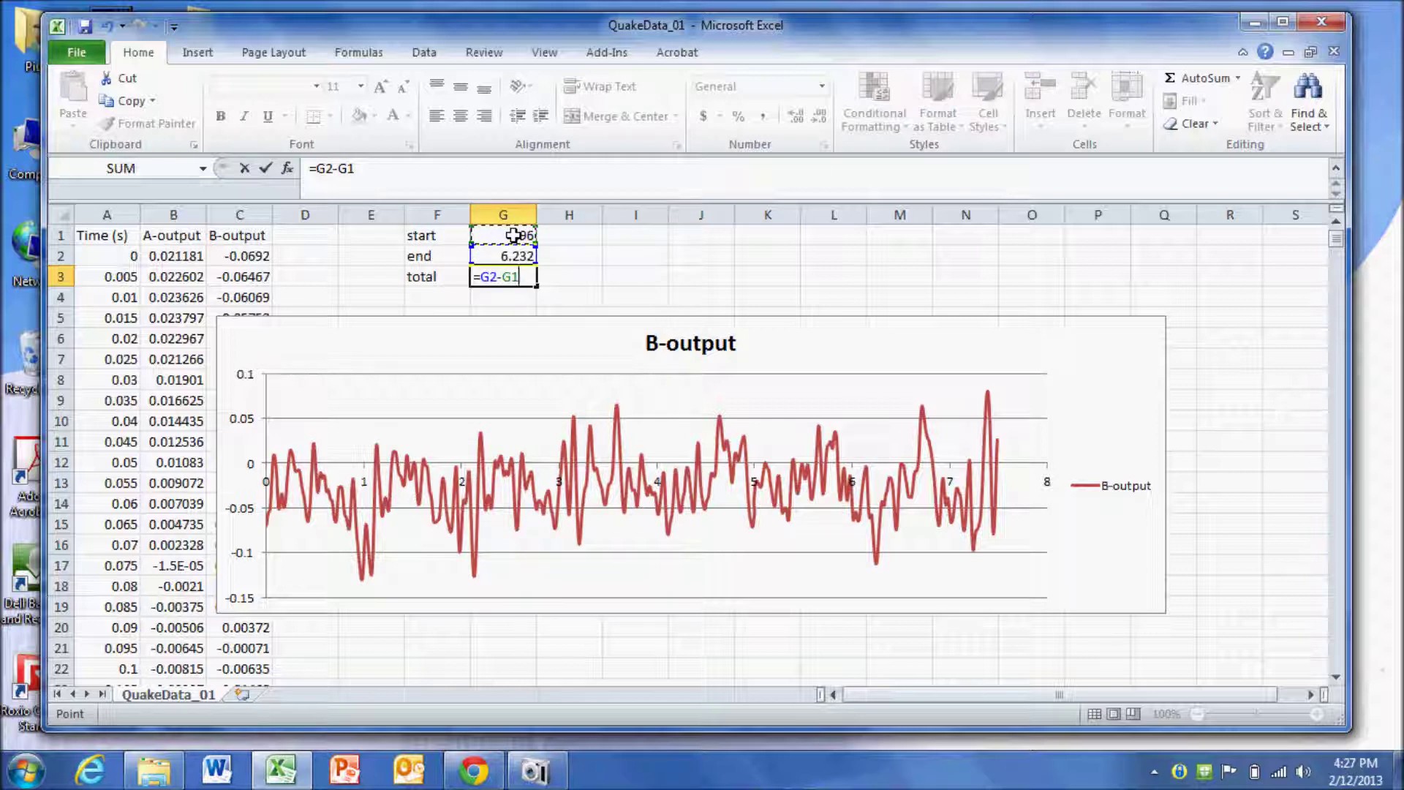
pyautogui.press('Return')
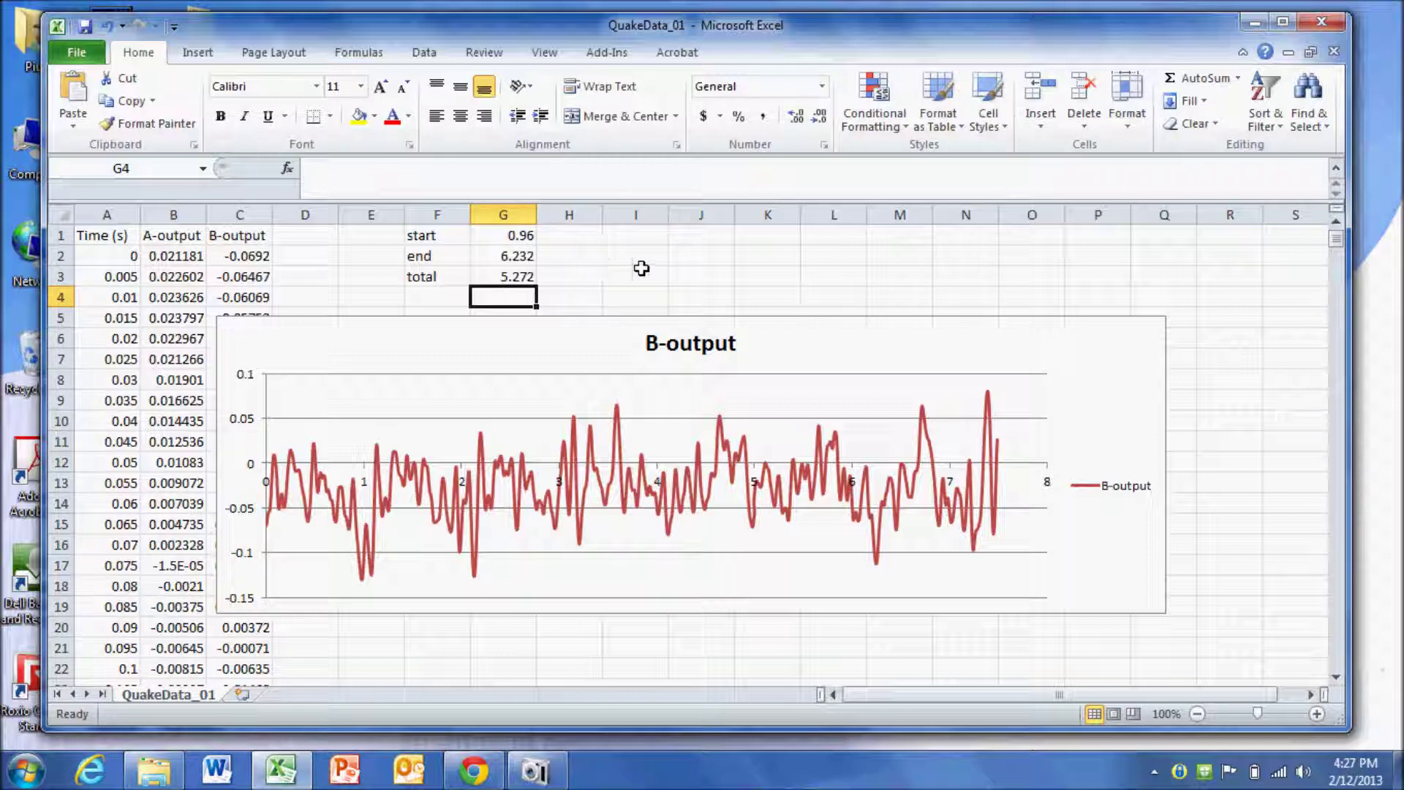
# Step: Label cell I1 "cycles" and enter 5 in J1
pyautogui.click(627, 237)
pyautogui.write('cycles')
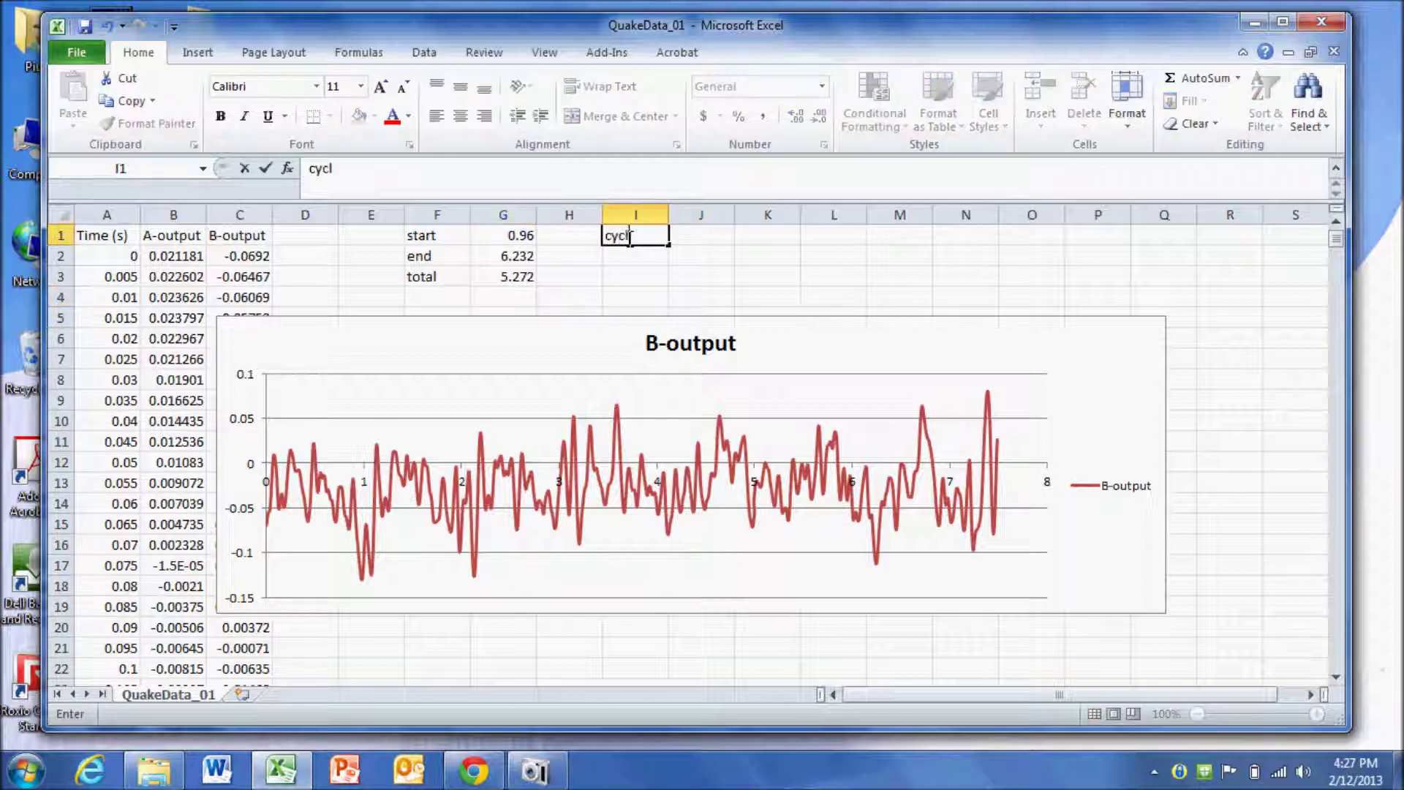
pyautogui.press('Tab')
pyautogui.write('5')
pyautogui.press('Return')
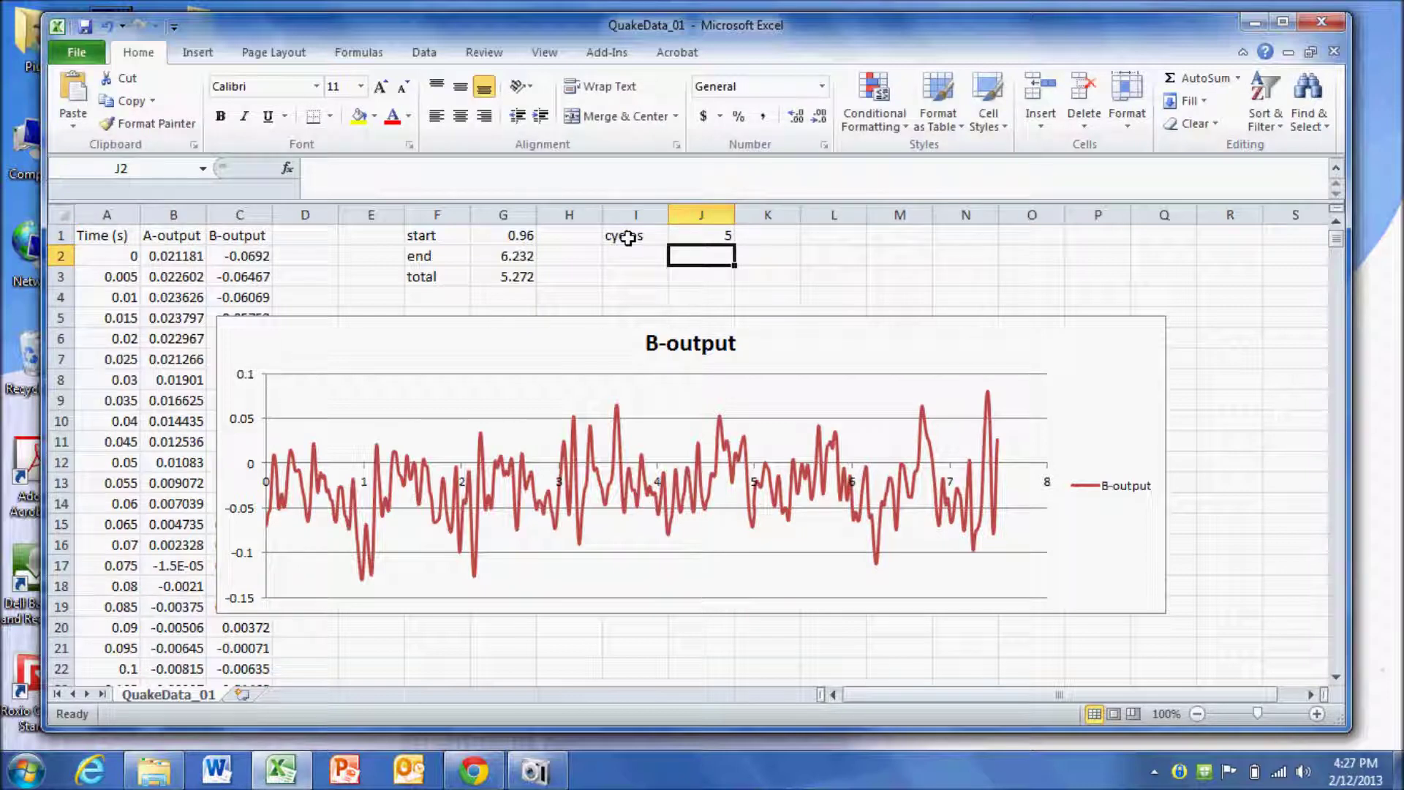
# Step: Label cell I2 "freq" and calculate the frequency in J2 with the formula =J1/G3
pyautogui.press('Left')
pyautogui.write('freq')
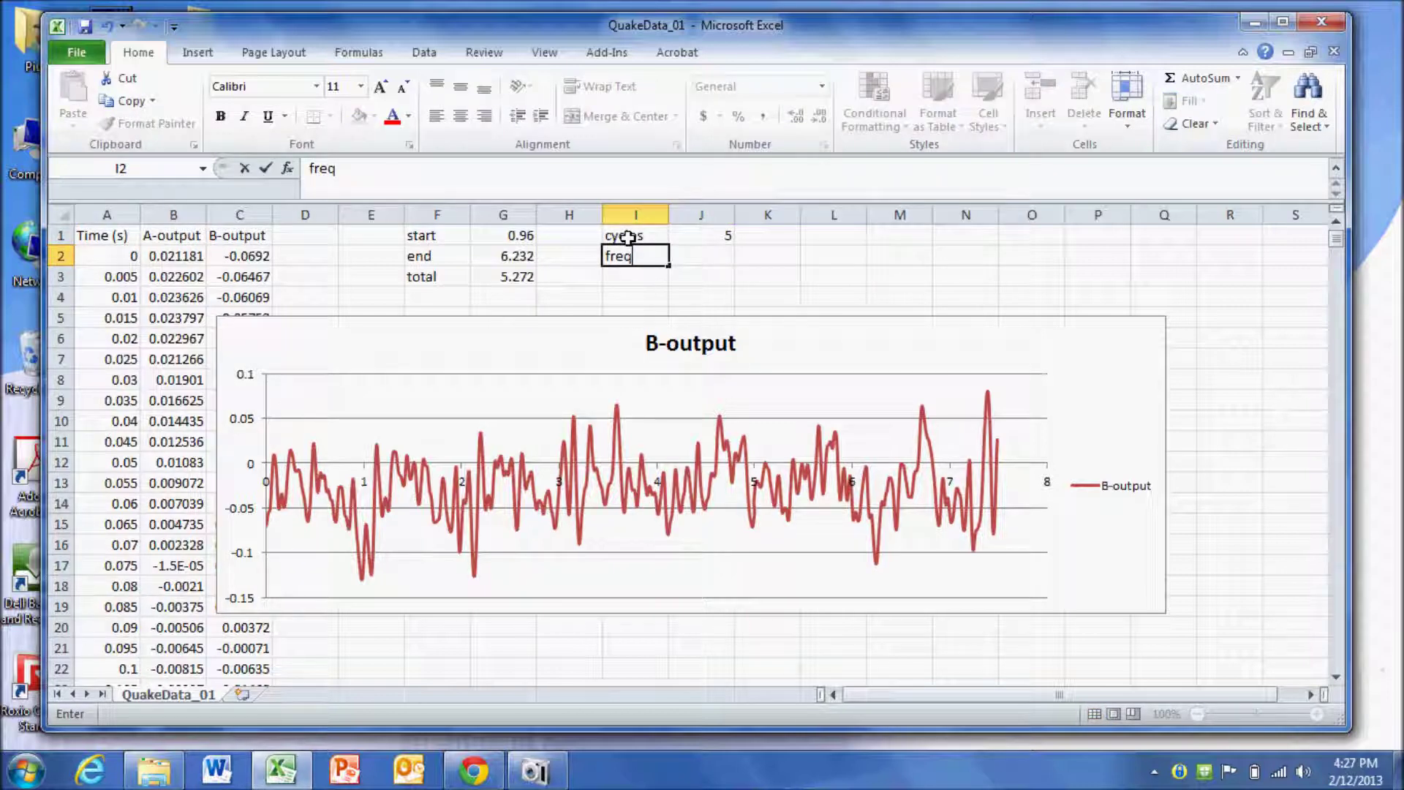
pyautogui.press('Tab')
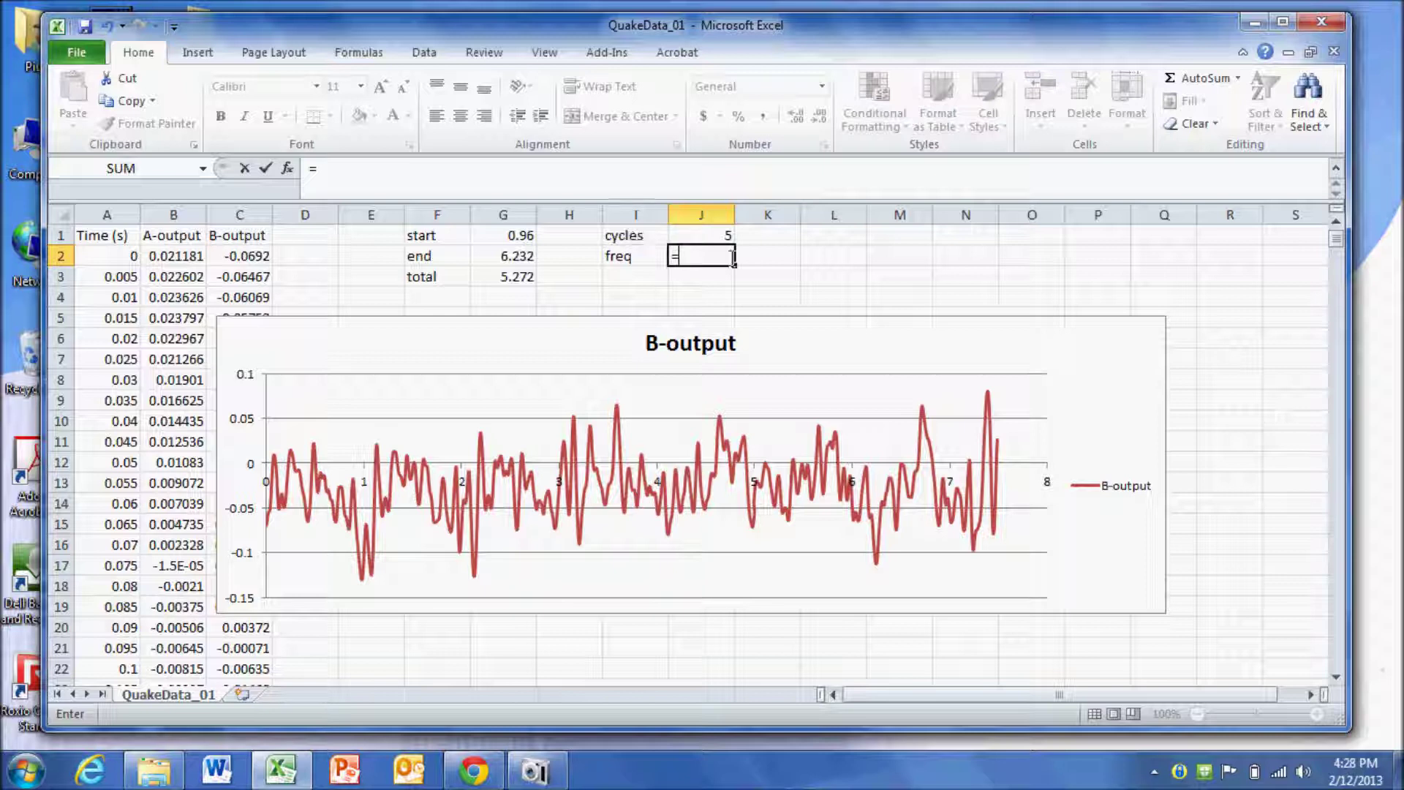
pyautogui.click(697, 236)
pyautogui.write('/')
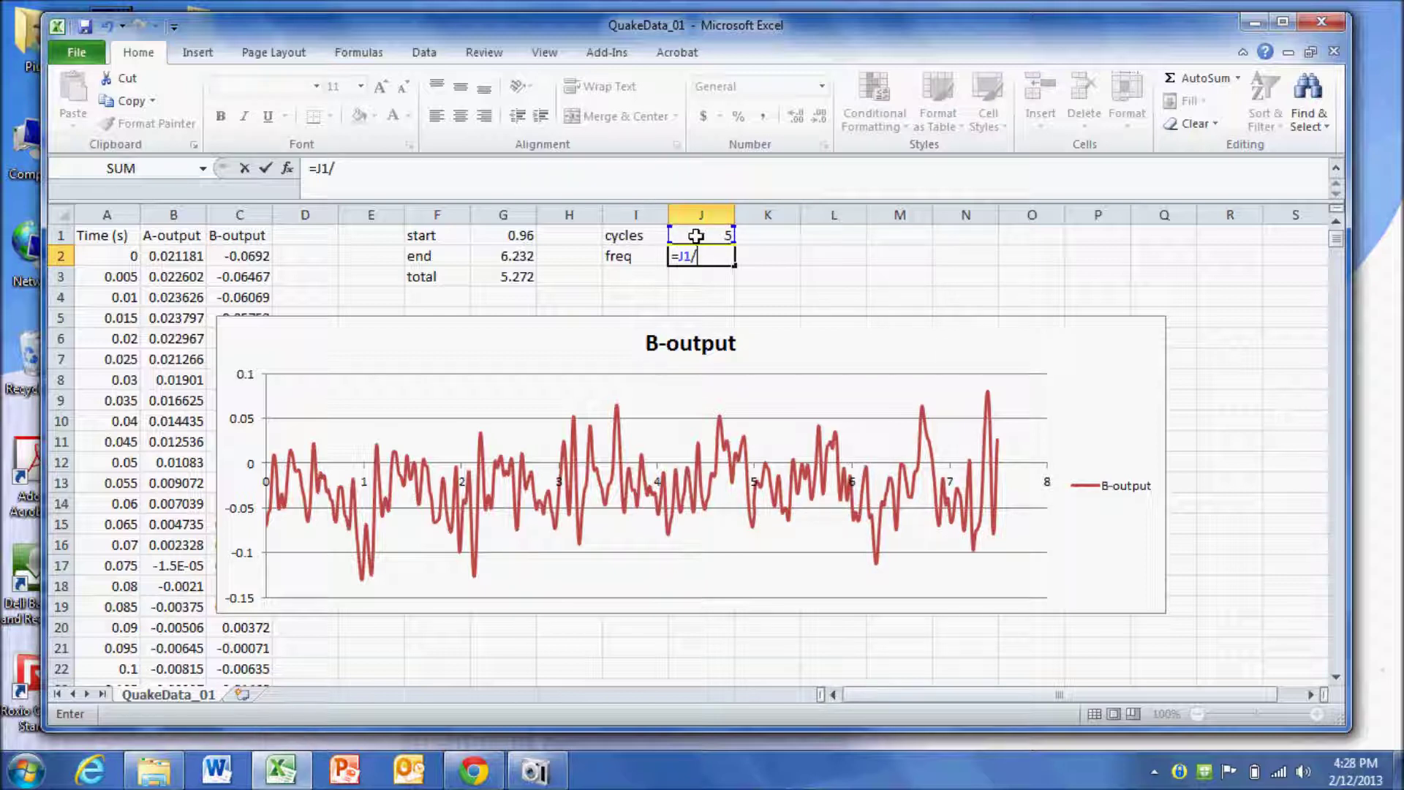
pyautogui.click(510, 278)
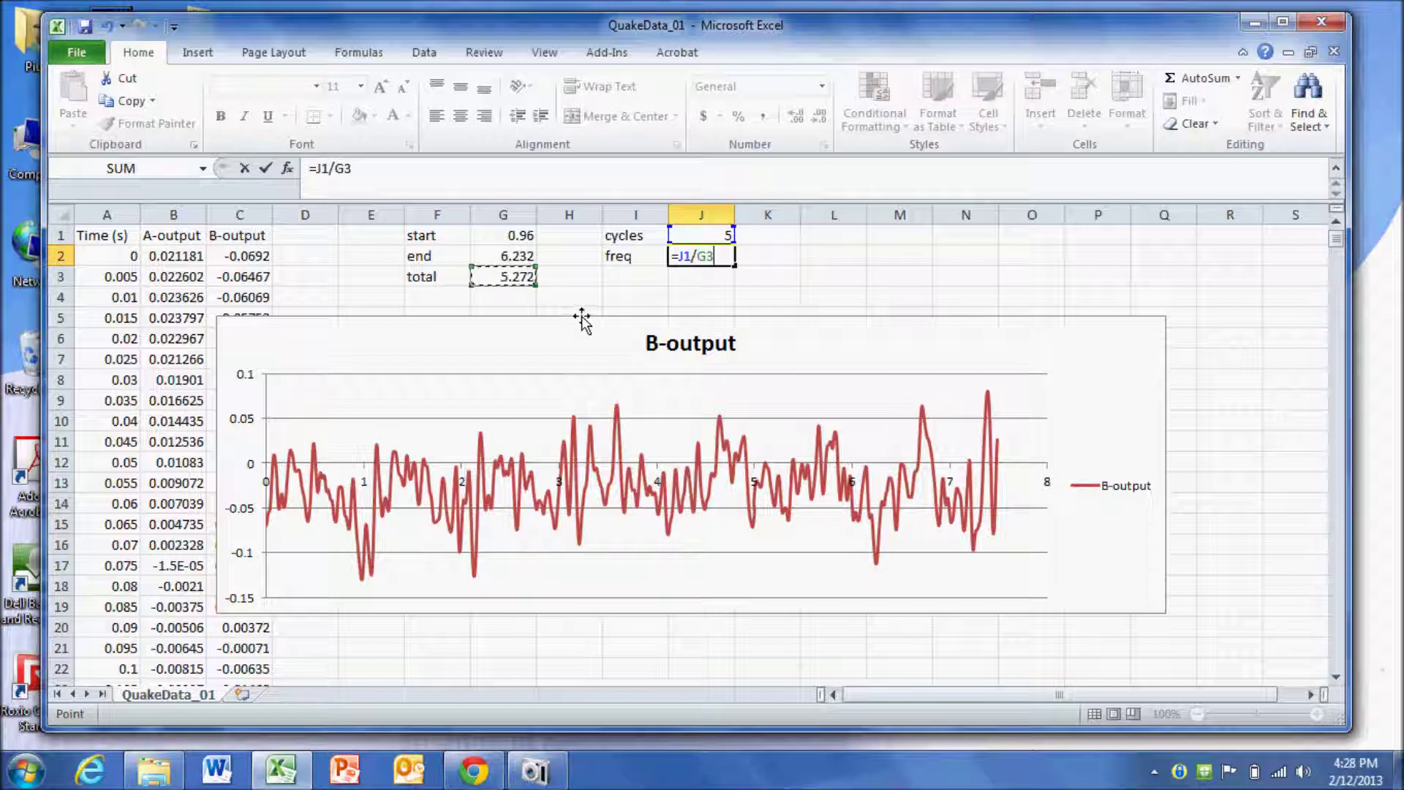
pyautogui.press('Return')
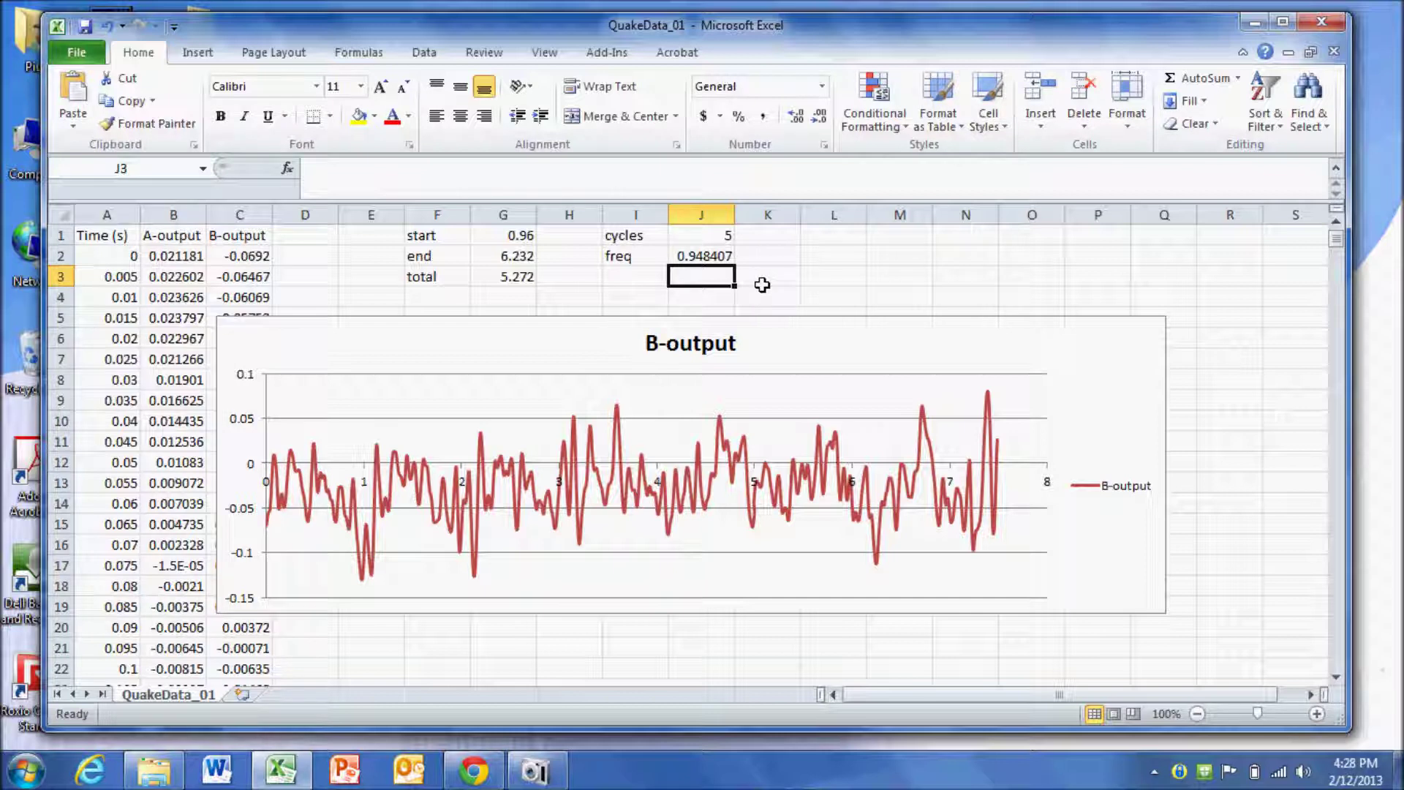
# Step: Enter the unit "Hz" in cell K2 beside the frequency value
pyautogui.click(755, 257)
pyautogui.write('Hz')
pyautogui.press('Return')
pyautogui.press('Left')
pyautogui.press('Left')
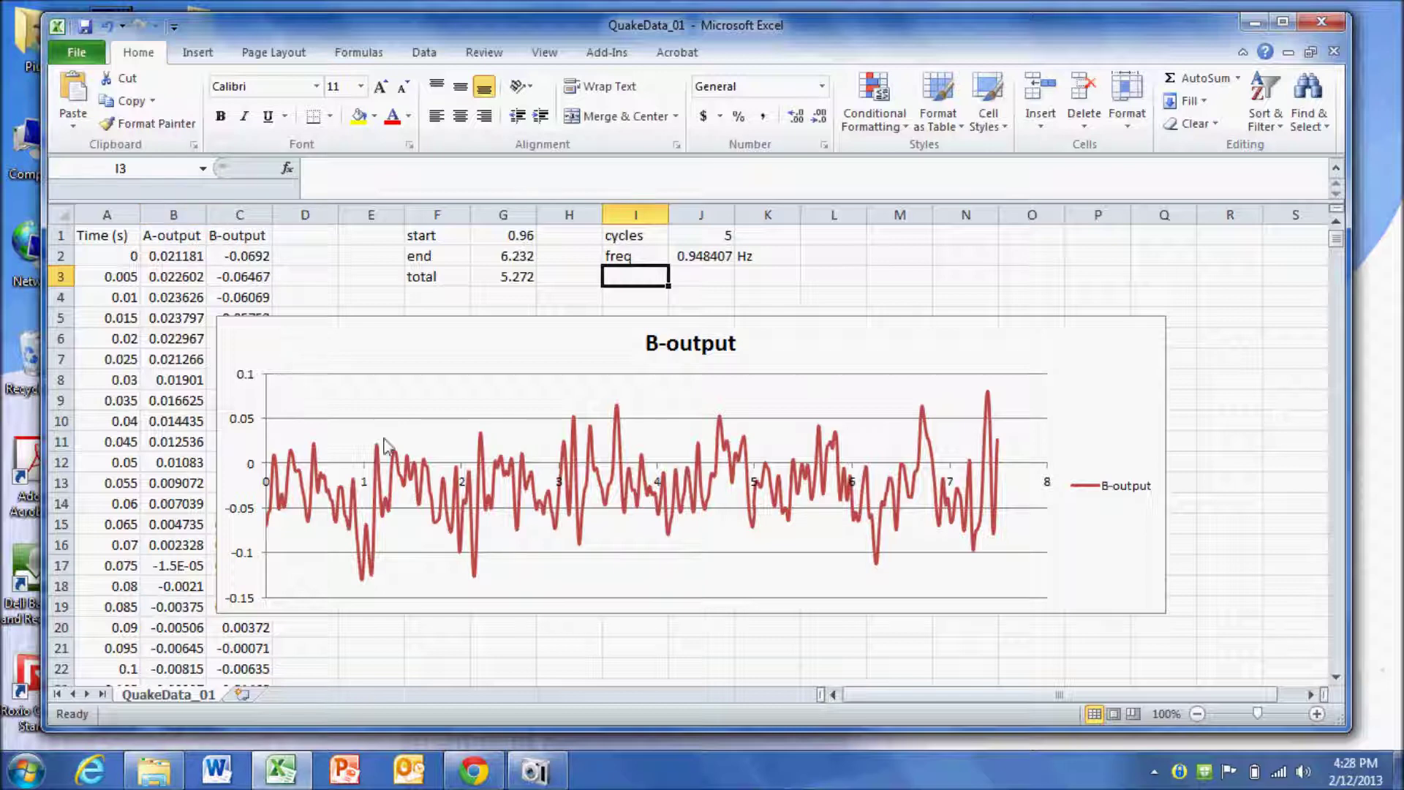
# Step: Change the chart's series from B-output to A-output, using B2:B1501 for its values and B1 for its name
pyautogui.click(395, 414)
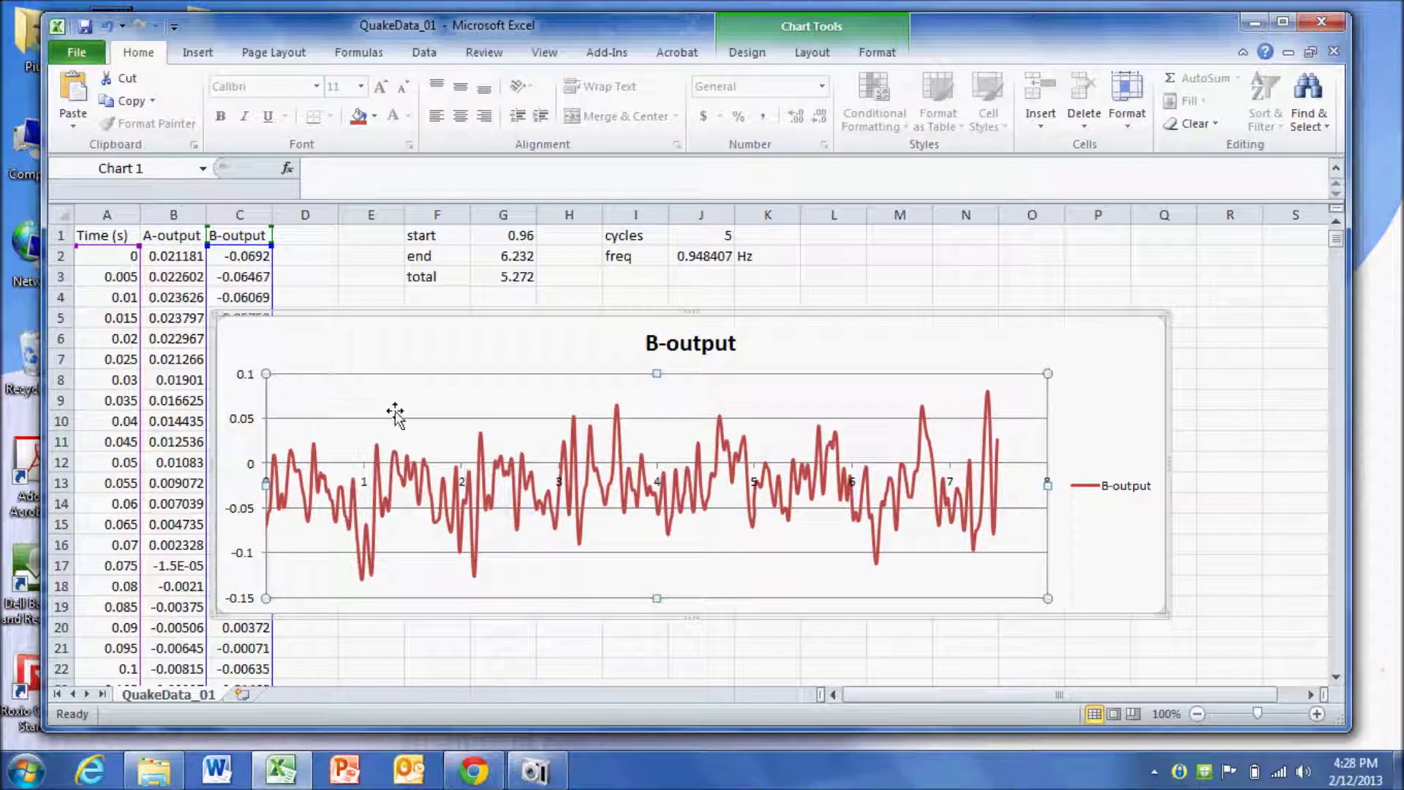
pyautogui.click(407, 474)
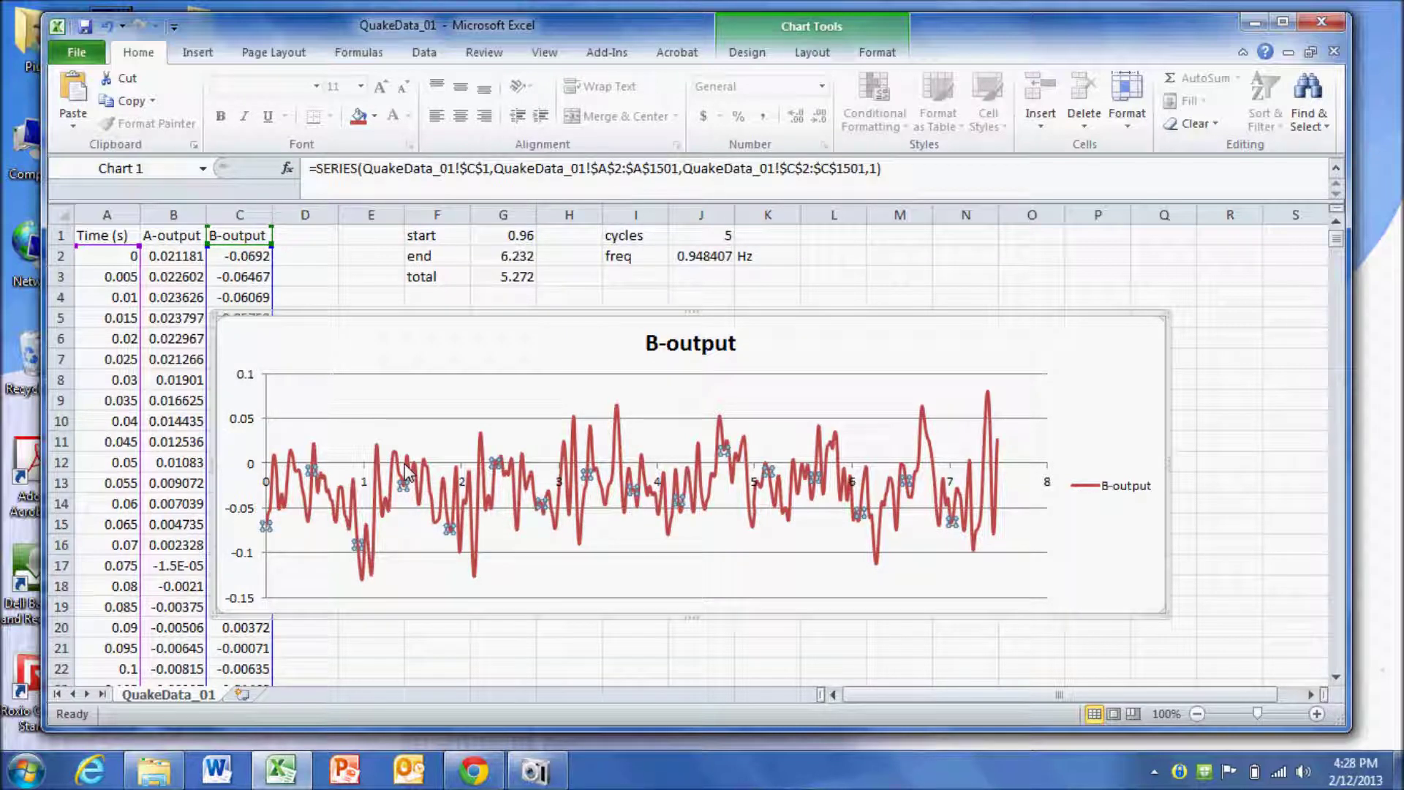
pyautogui.moveTo(397, 463)
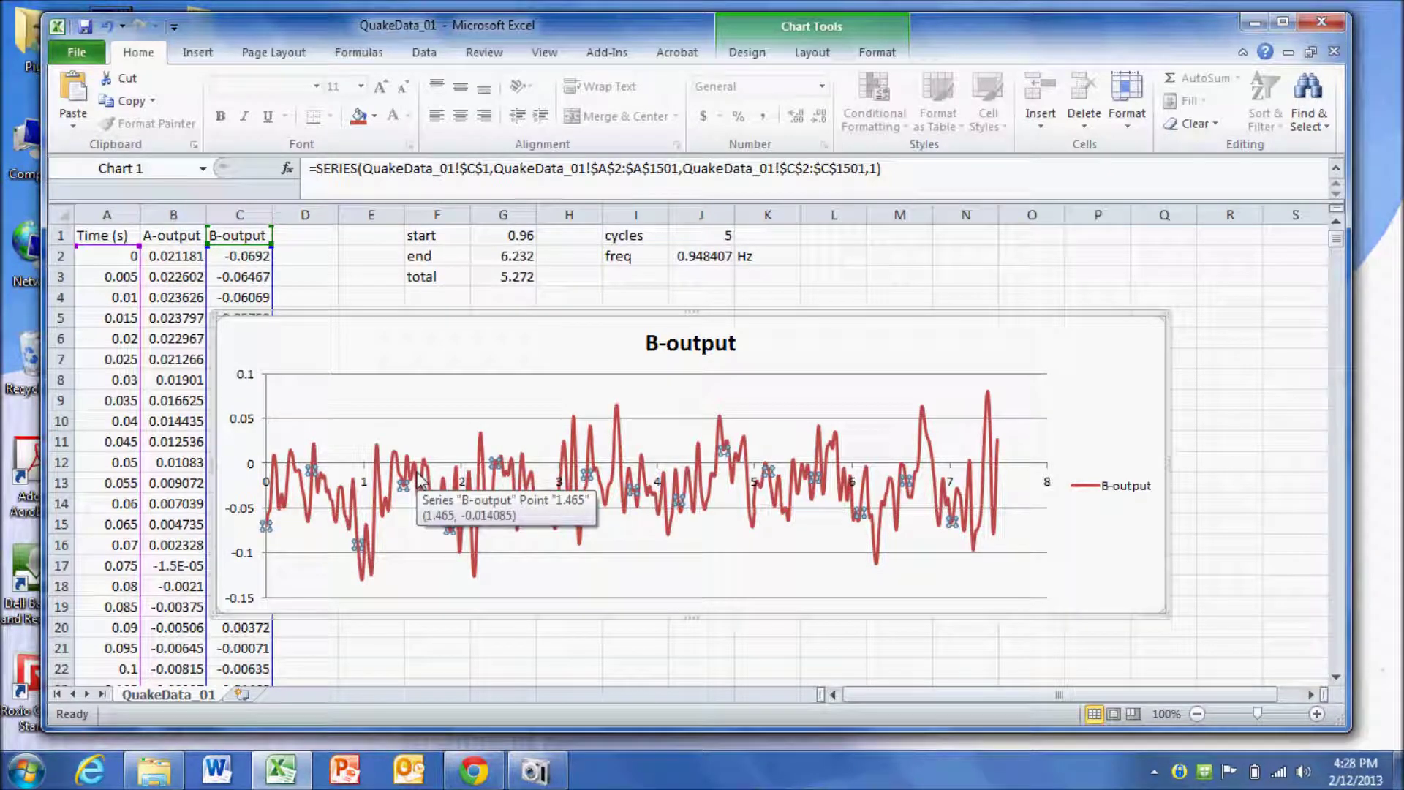
pyautogui.moveTo(210, 259); pyautogui.dragTo(210, 262)
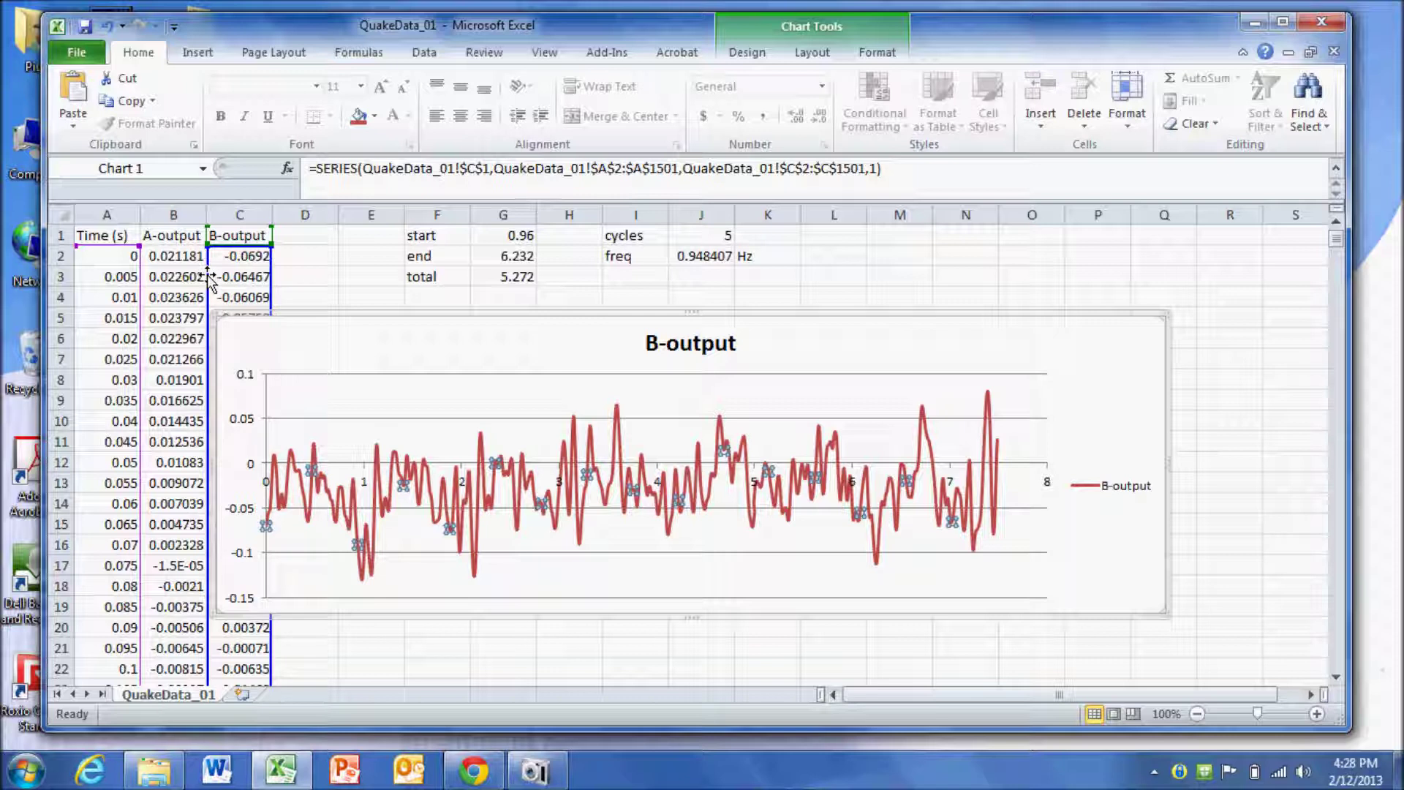
pyautogui.moveTo(210, 278); pyautogui.dragTo(194, 281)
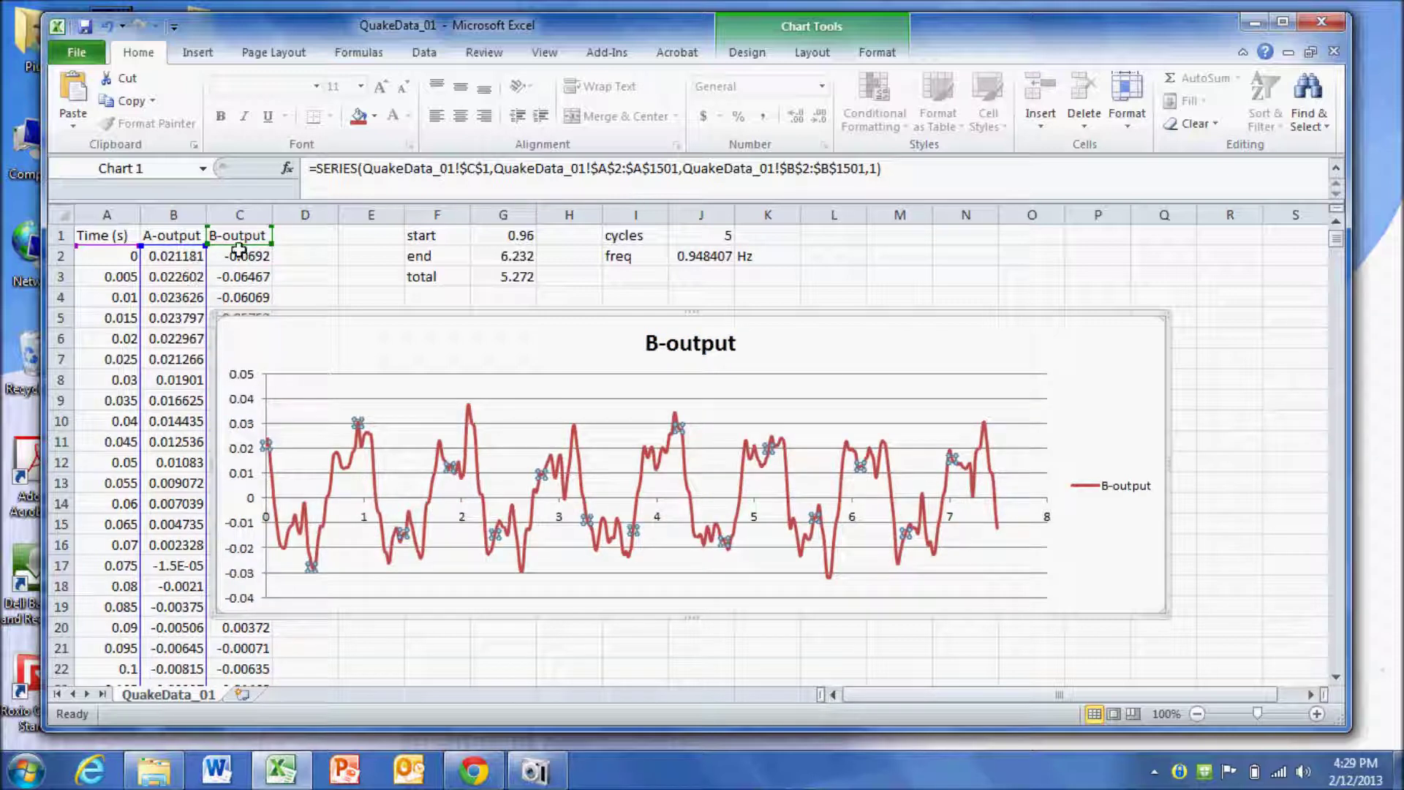
pyautogui.moveTo(238, 251); pyautogui.dragTo(190, 249)
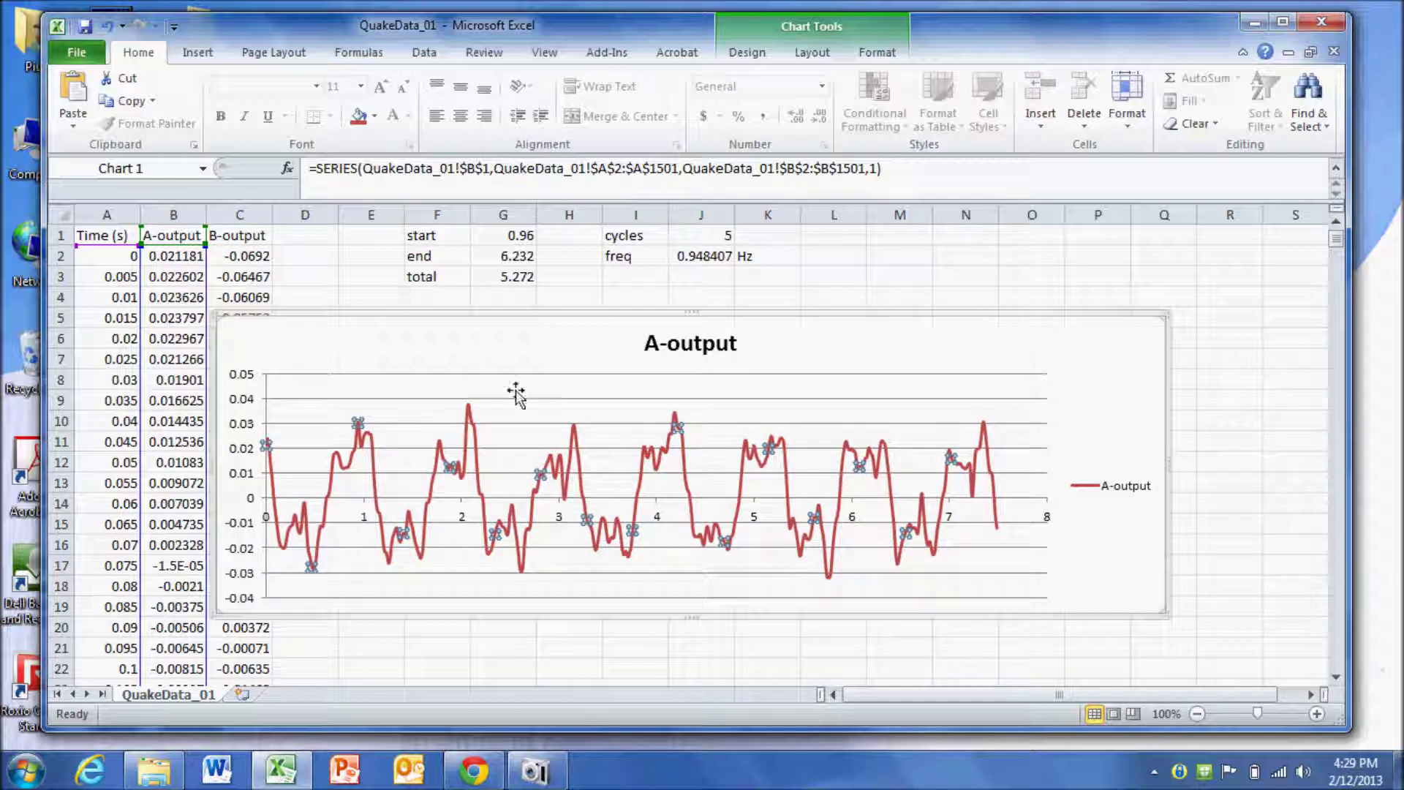
pyautogui.click(550, 300)
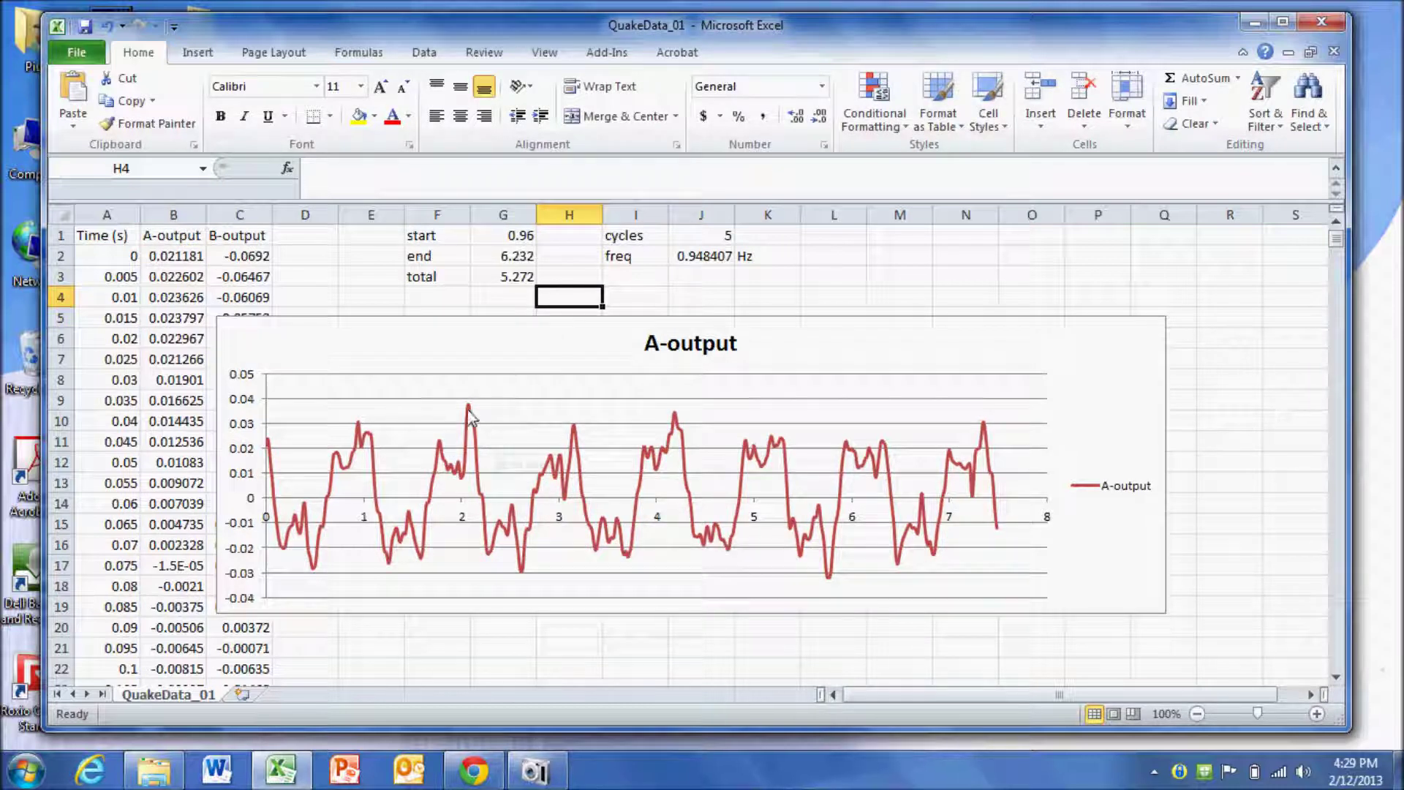
# Step: Read the highest A-output peak on the chart and enter 0.036 in J3 with the unit "G" in K3
pyautogui.moveTo(469, 409)
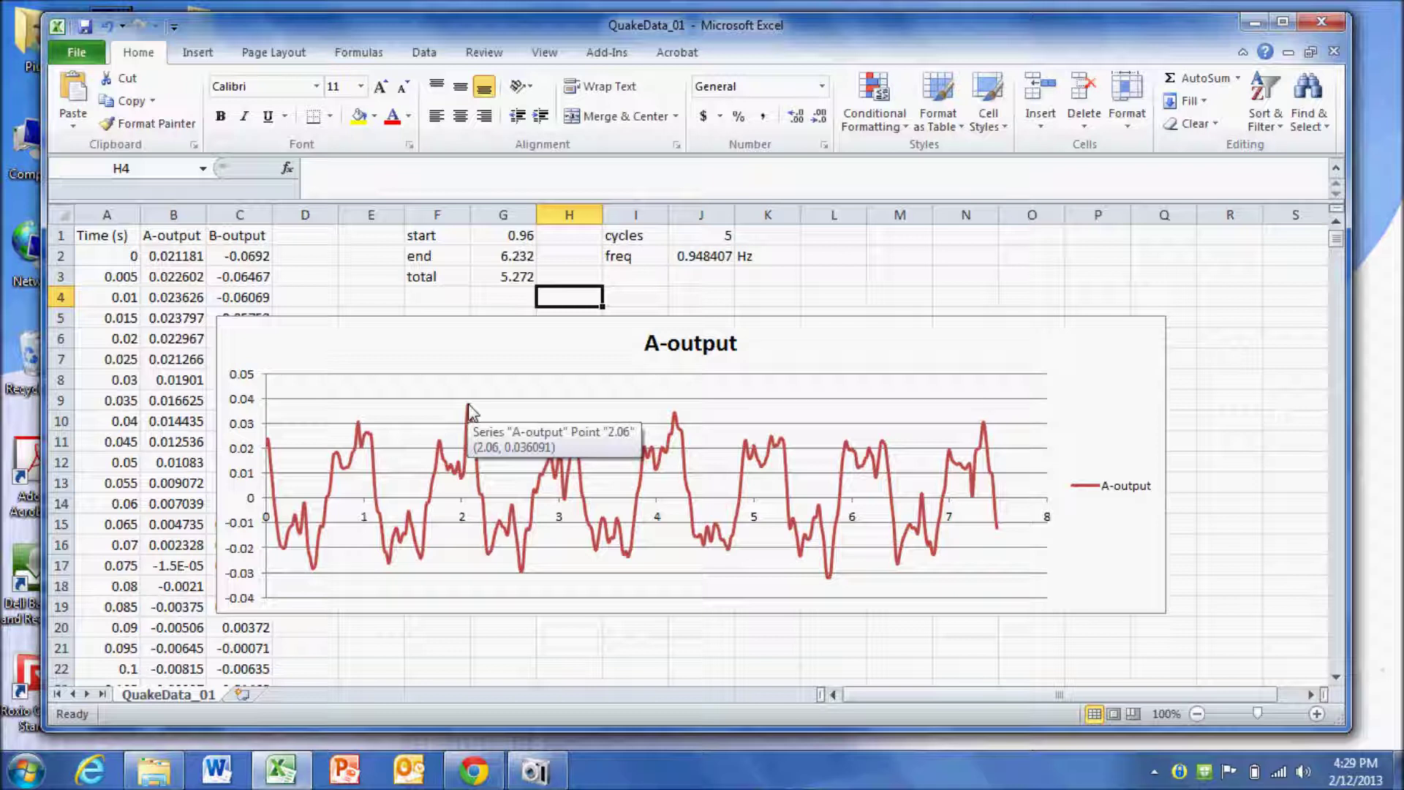
pyautogui.click(708, 274)
pyautogui.write('.036')
pyautogui.press('Return')
pyautogui.press('Up')
pyautogui.press('Right')
pyautogui.write('G')
# Step: Label cell I3 "peak acceleration" and select the frequency and peak values in J2:J3
pyautogui.press('Left')
pyautogui.press('Left')
pyautogui.write('pea')
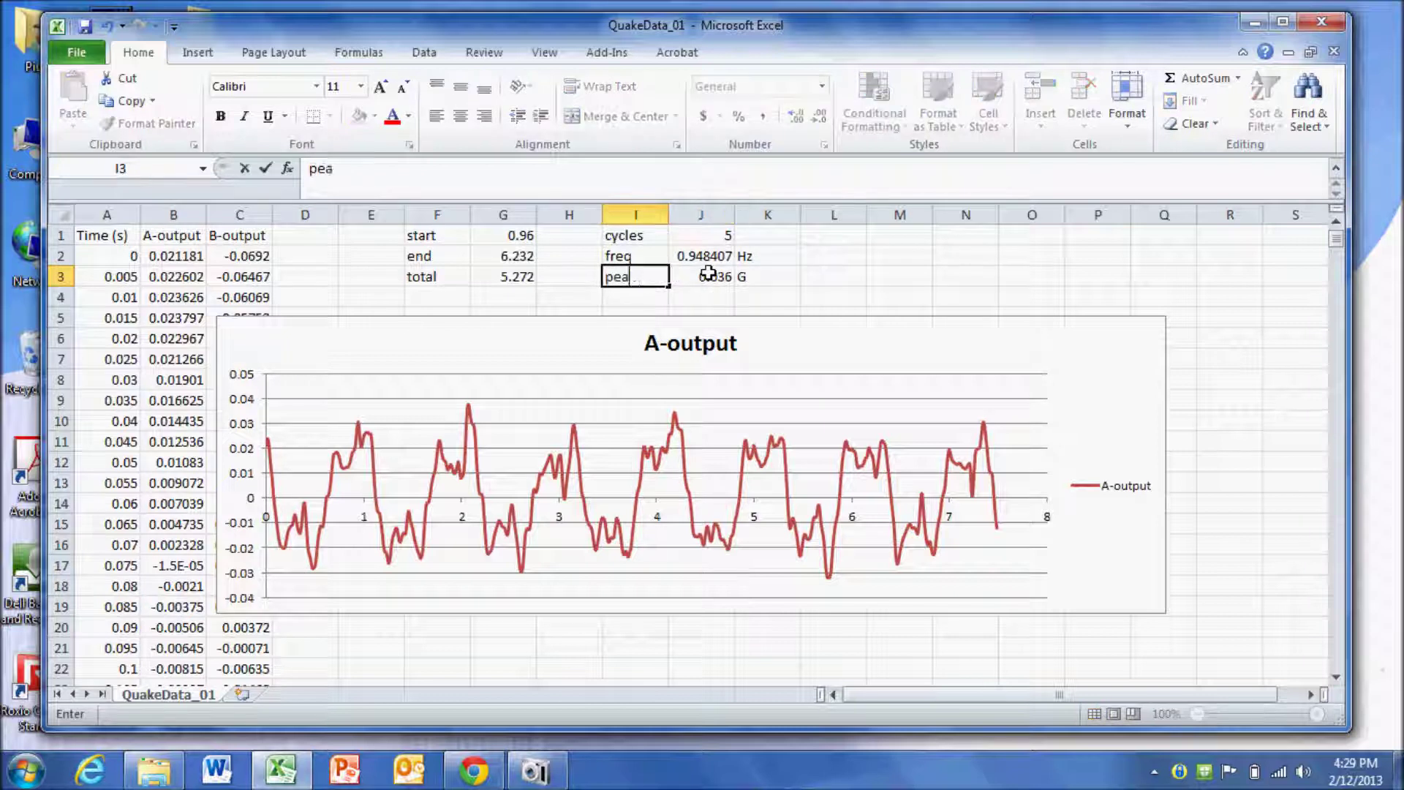
pyautogui.write('k acceleration')
pyautogui.press('Return')
pyautogui.press('Right')
pyautogui.press('Up')
pyautogui.press('Up')
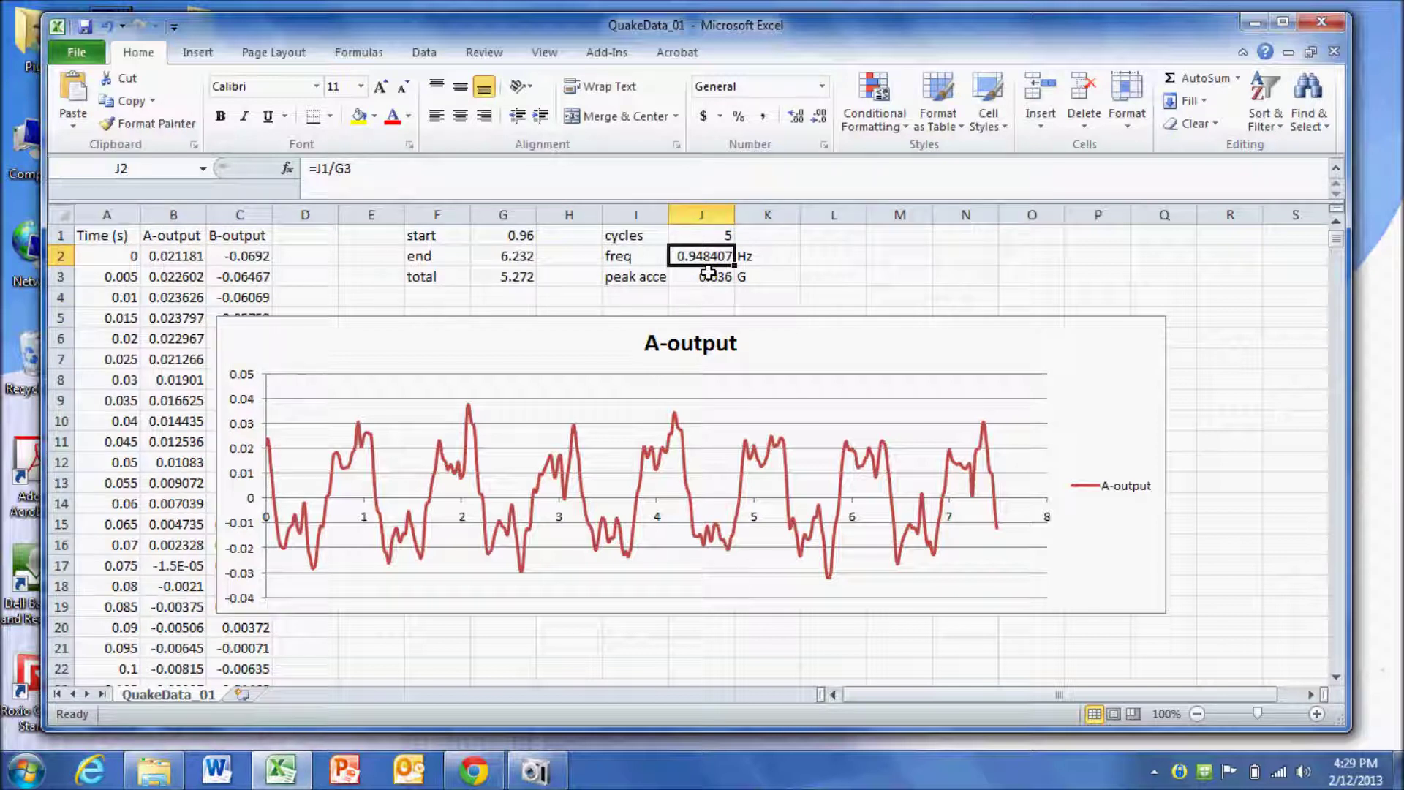
pyautogui.keyDown('shift'); pyautogui.click(708, 272); pyautogui.keyUp('shift')
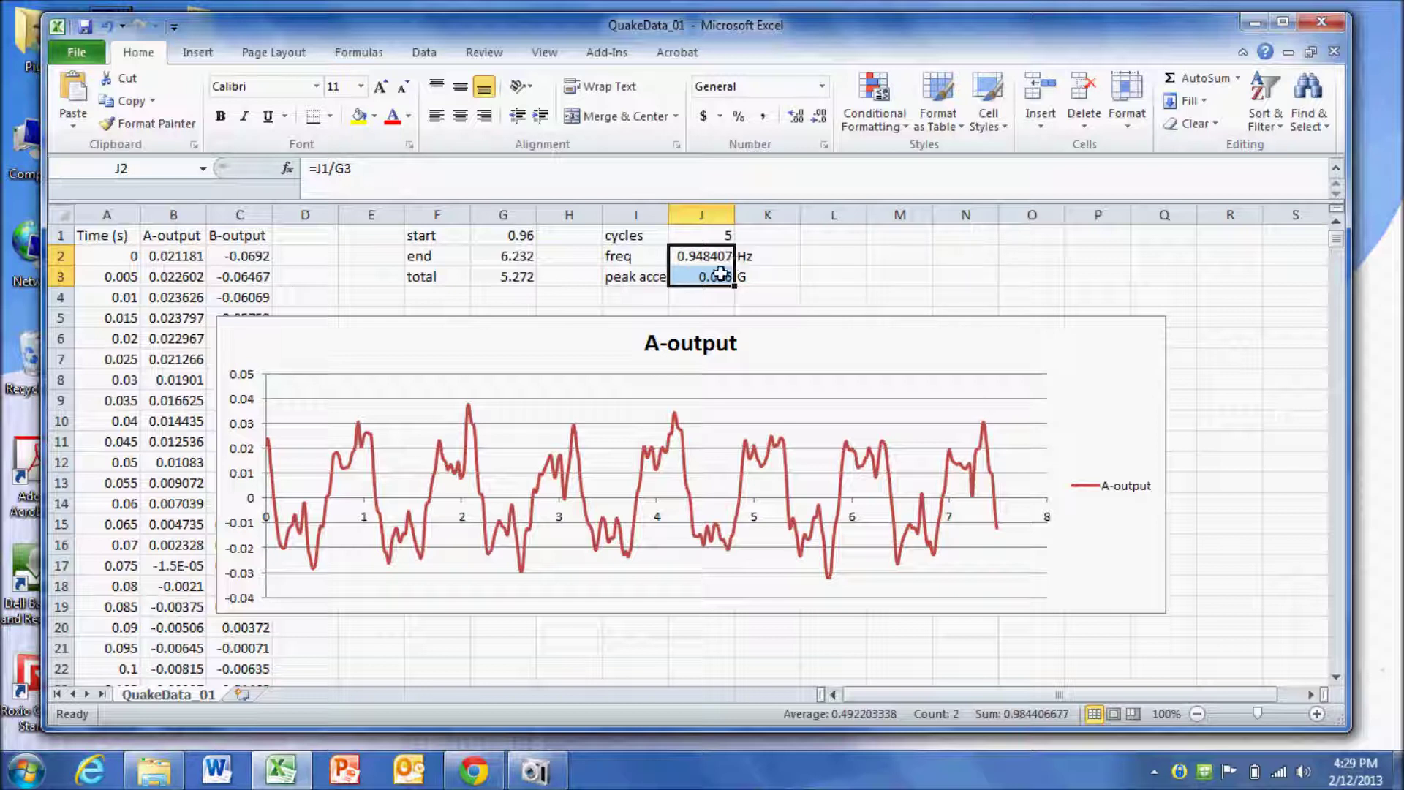
# Step: Switch to the data folder in Windows Explorer, create a new Excel worksheet named "Seismic Spectrum", and open it
pyautogui.click(167, 777)
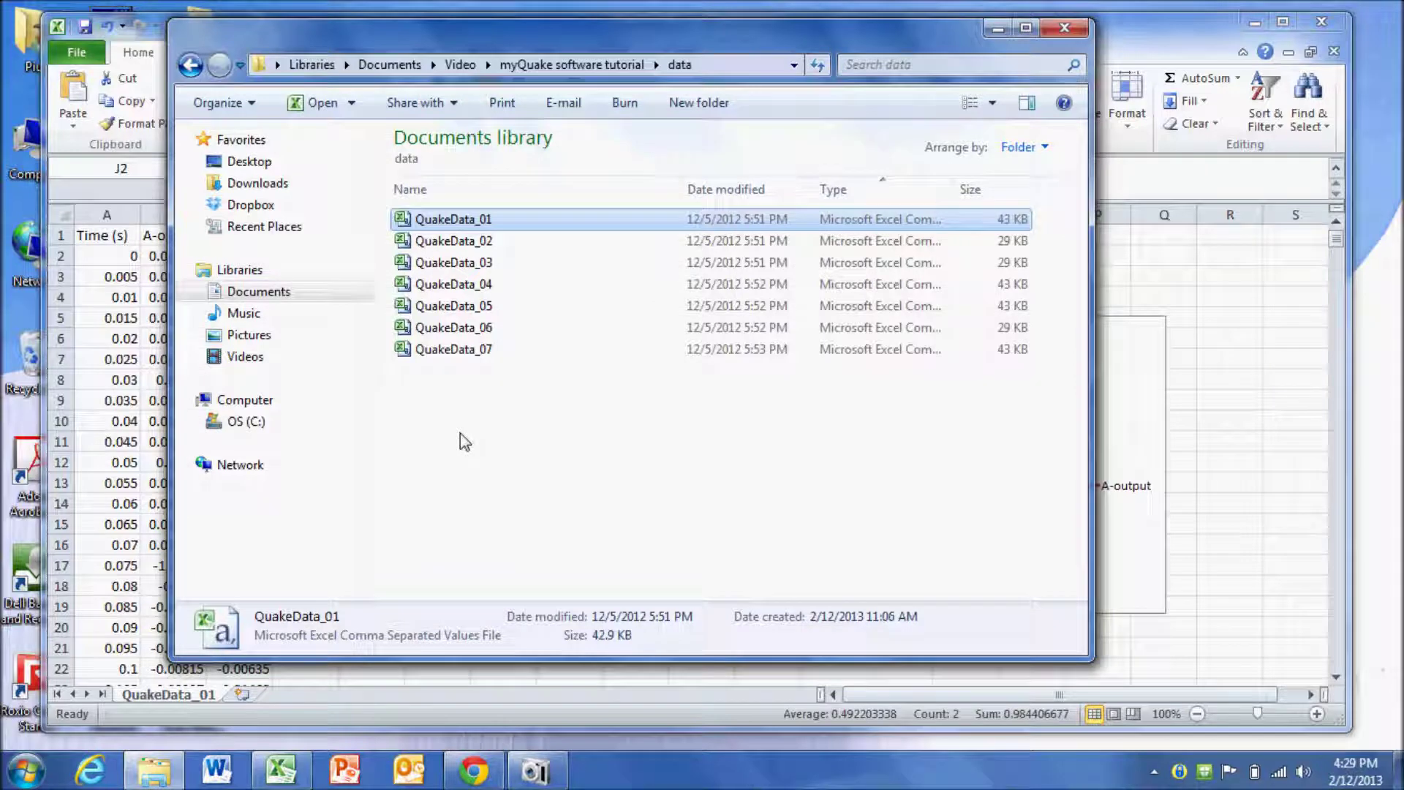
pyautogui.rightClick(430, 391)
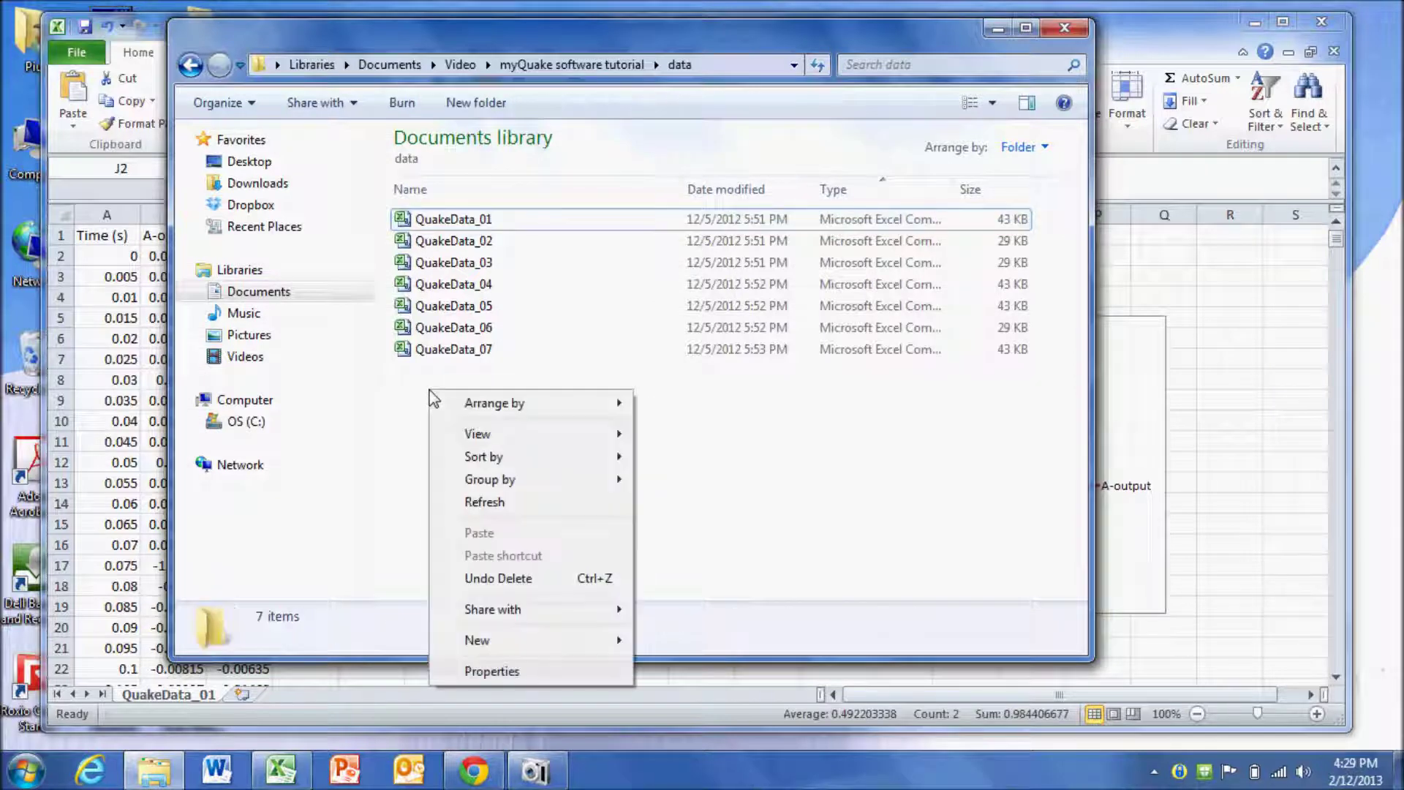
pyautogui.moveTo(573, 649)
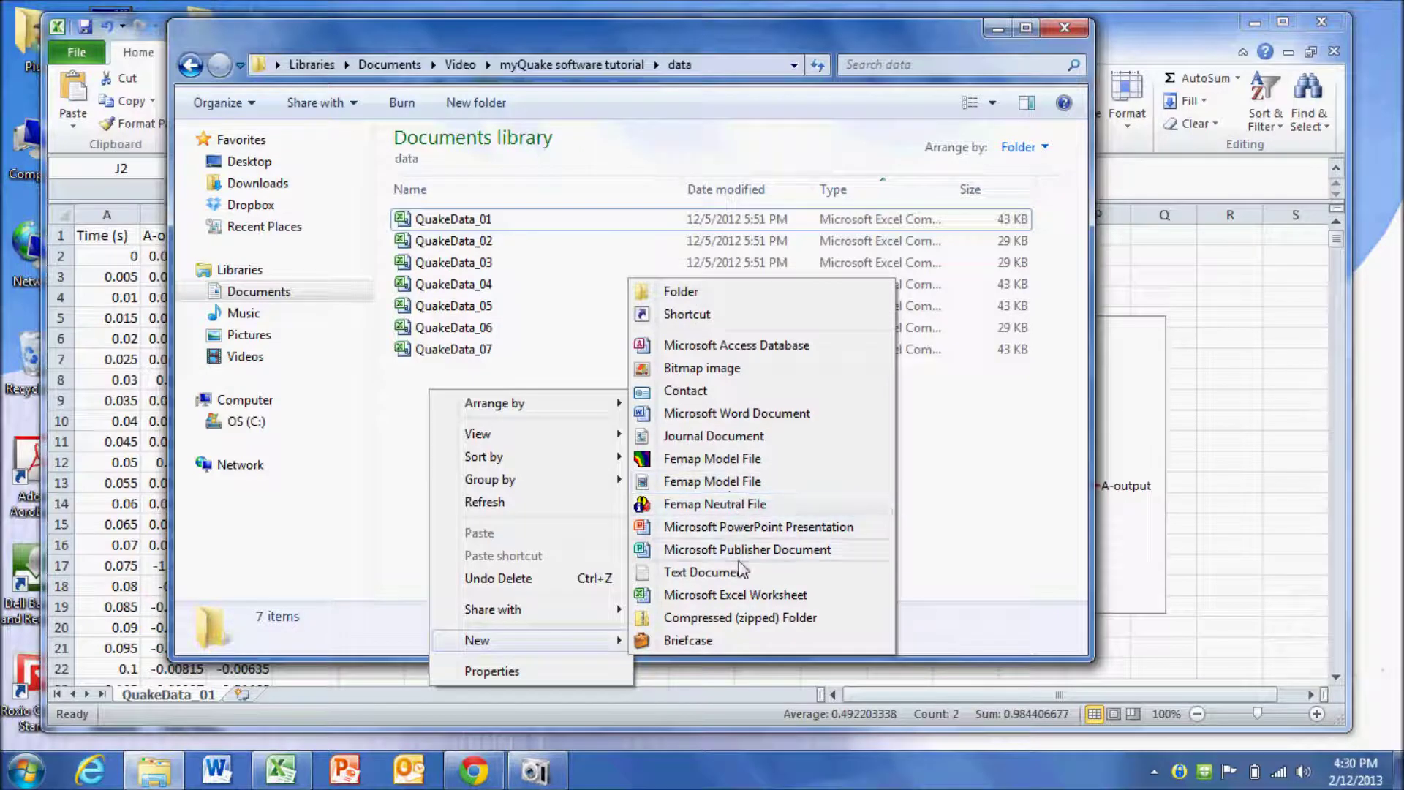
pyautogui.click(764, 596)
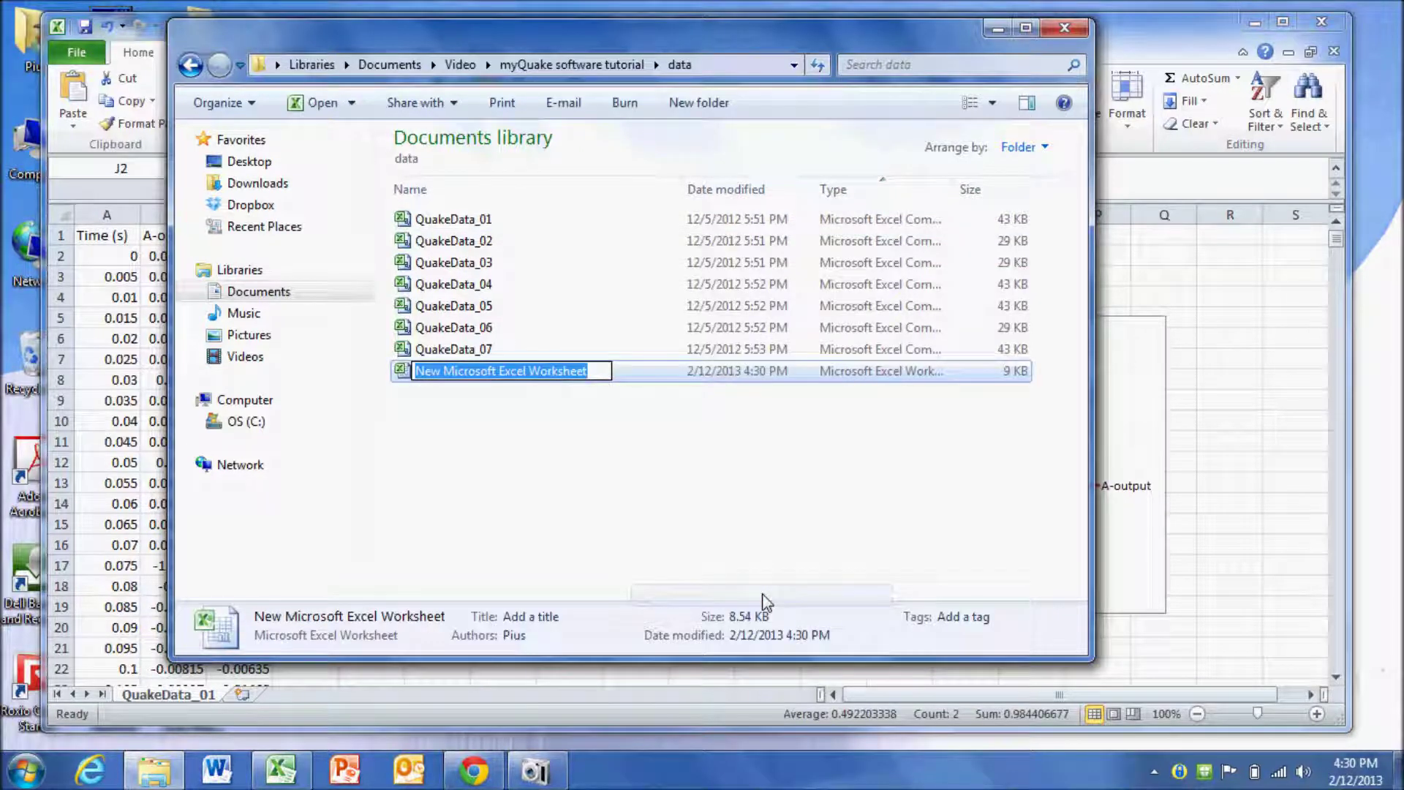
pyautogui.write('Seis')
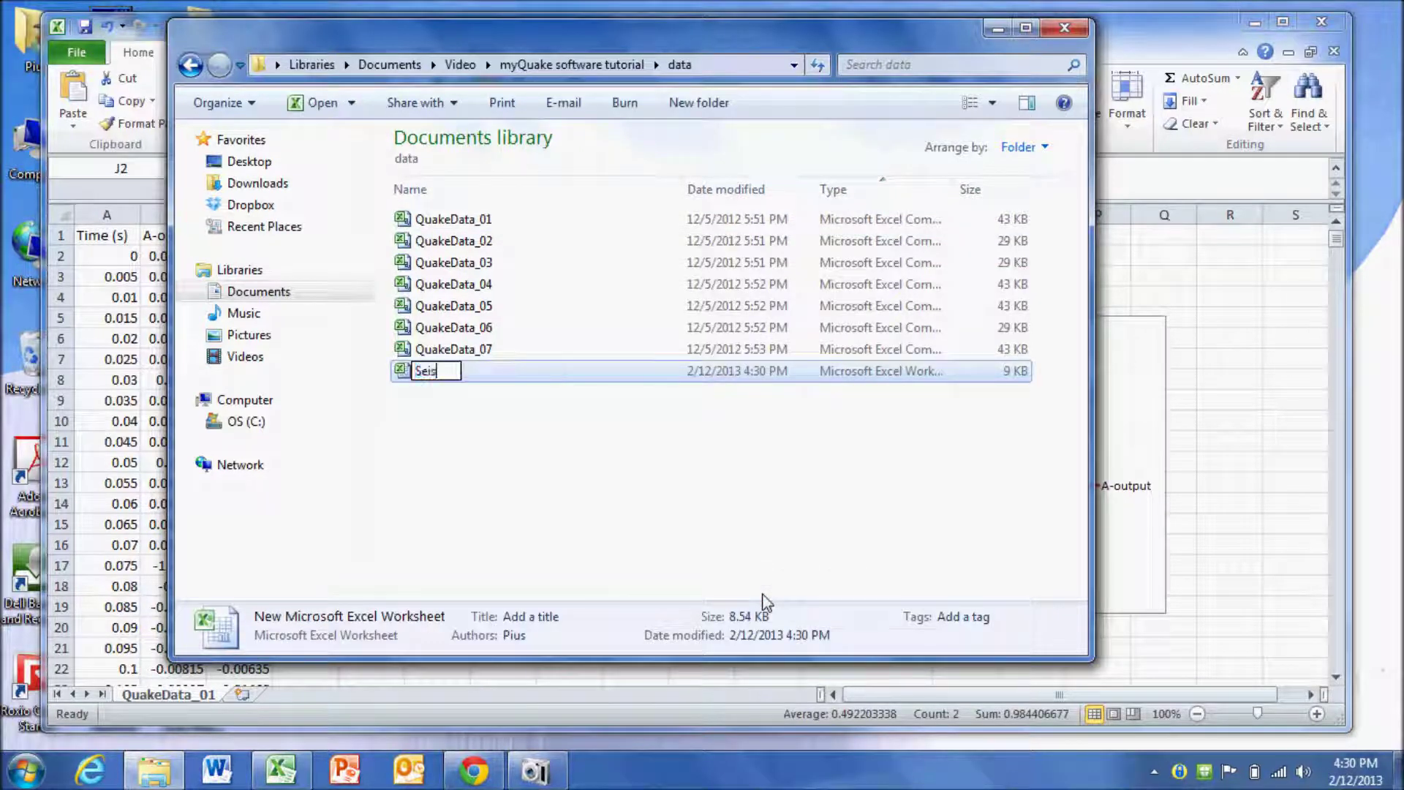
pyautogui.write('mic Spectrum')
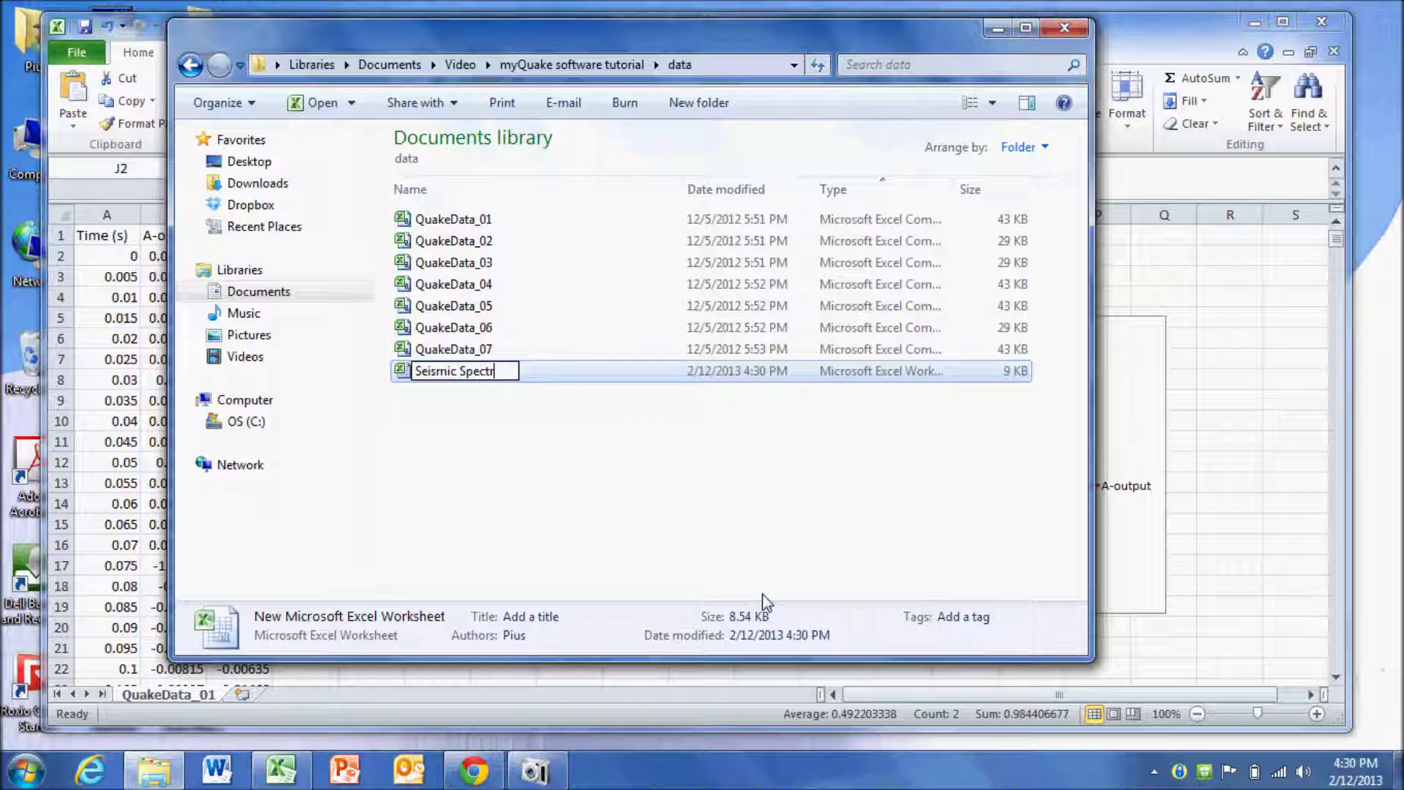
pyautogui.press('Return')
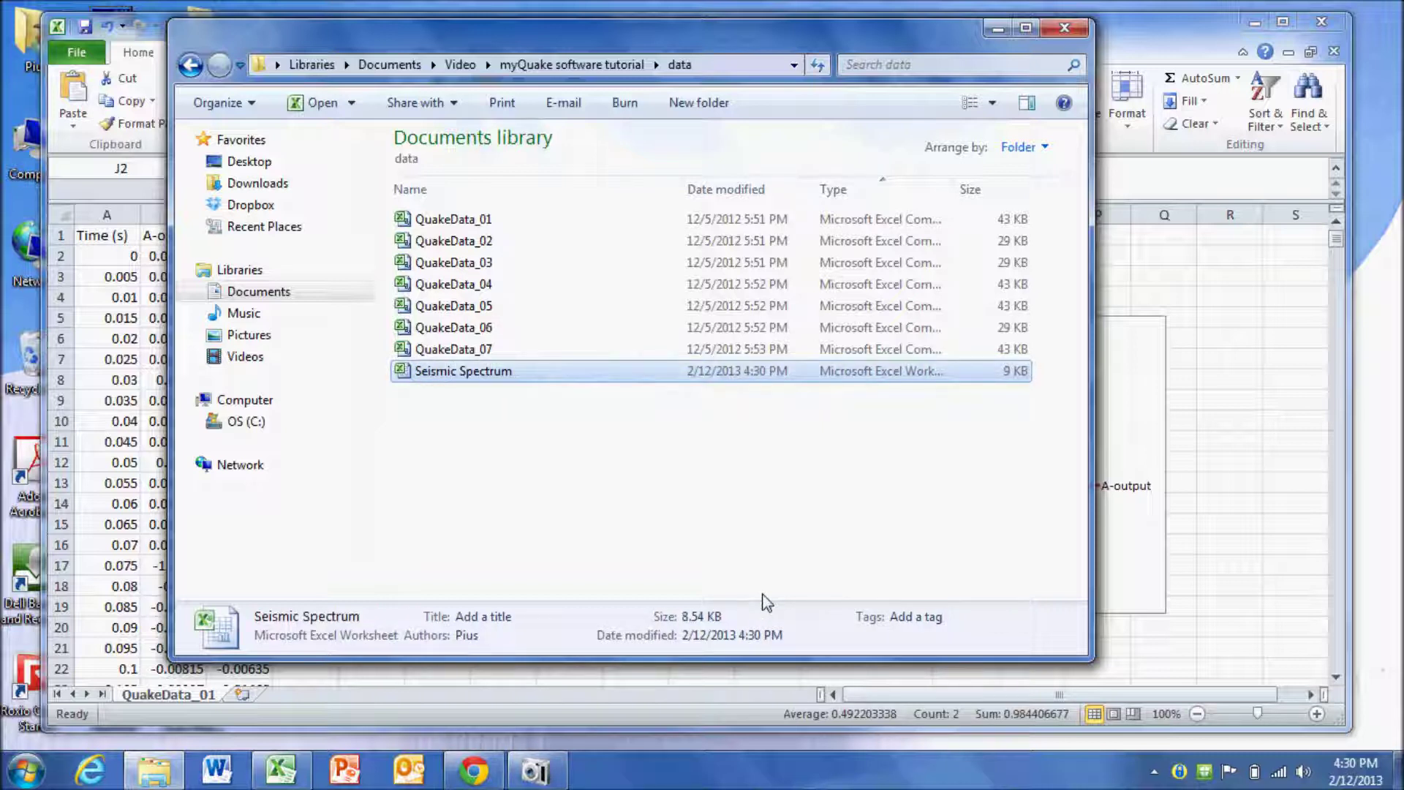
pyautogui.press('Return')
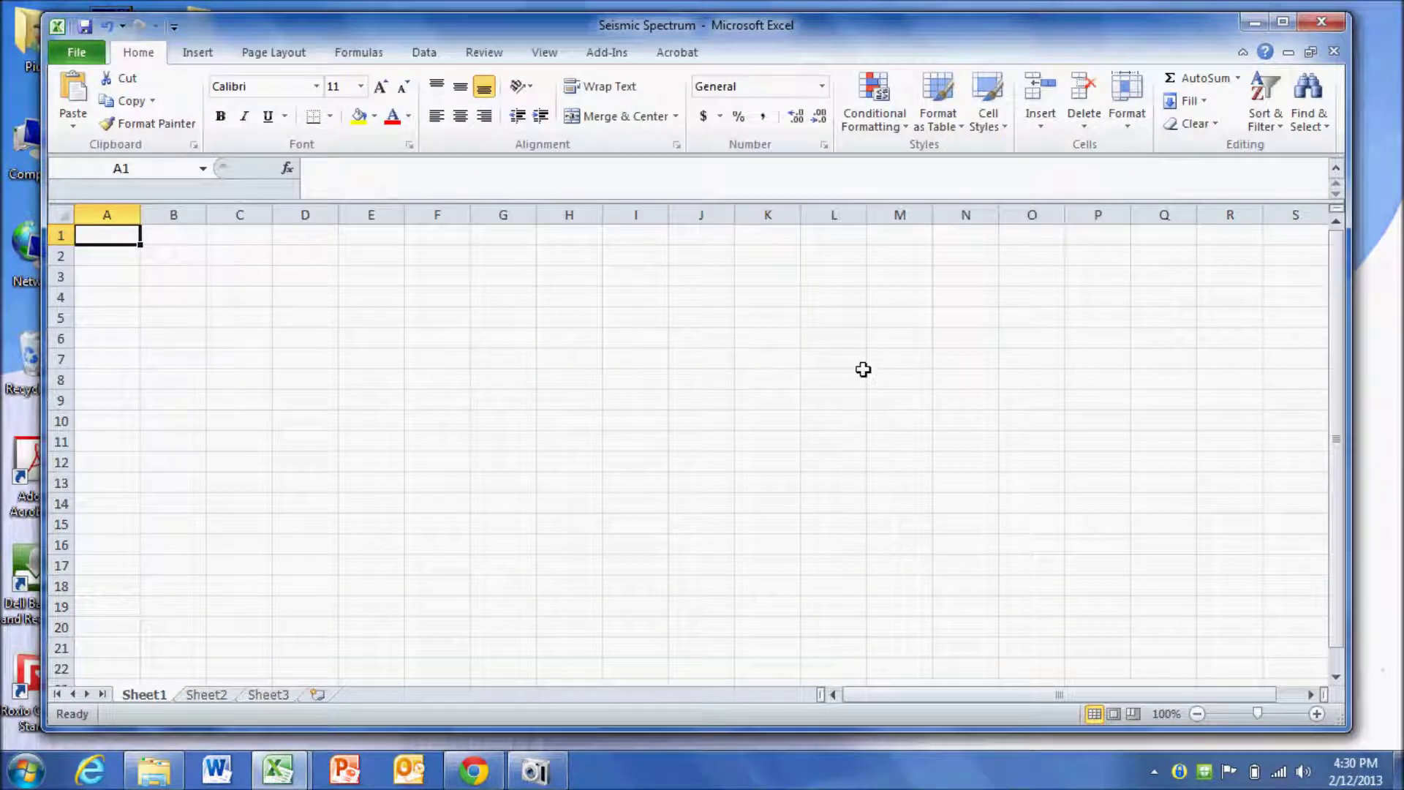
# Step: Arrange the Seismic Spectrum and QuakeData_01 workbooks as overlapping windows with both accessible, and select J2 in QuakeData_01
pyautogui.click(1310, 52)
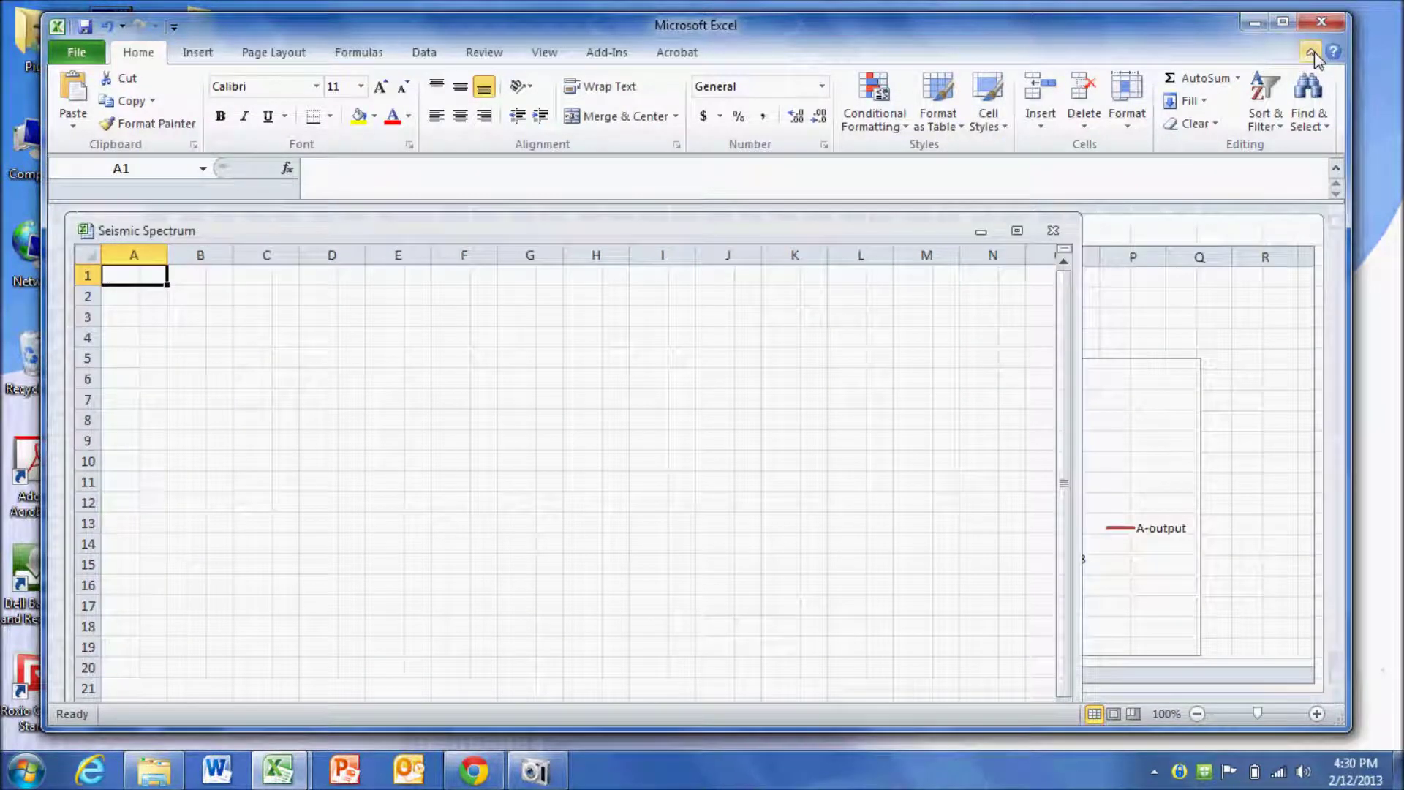
pyautogui.moveTo(1148, 241); pyautogui.dragTo(1214, 276)
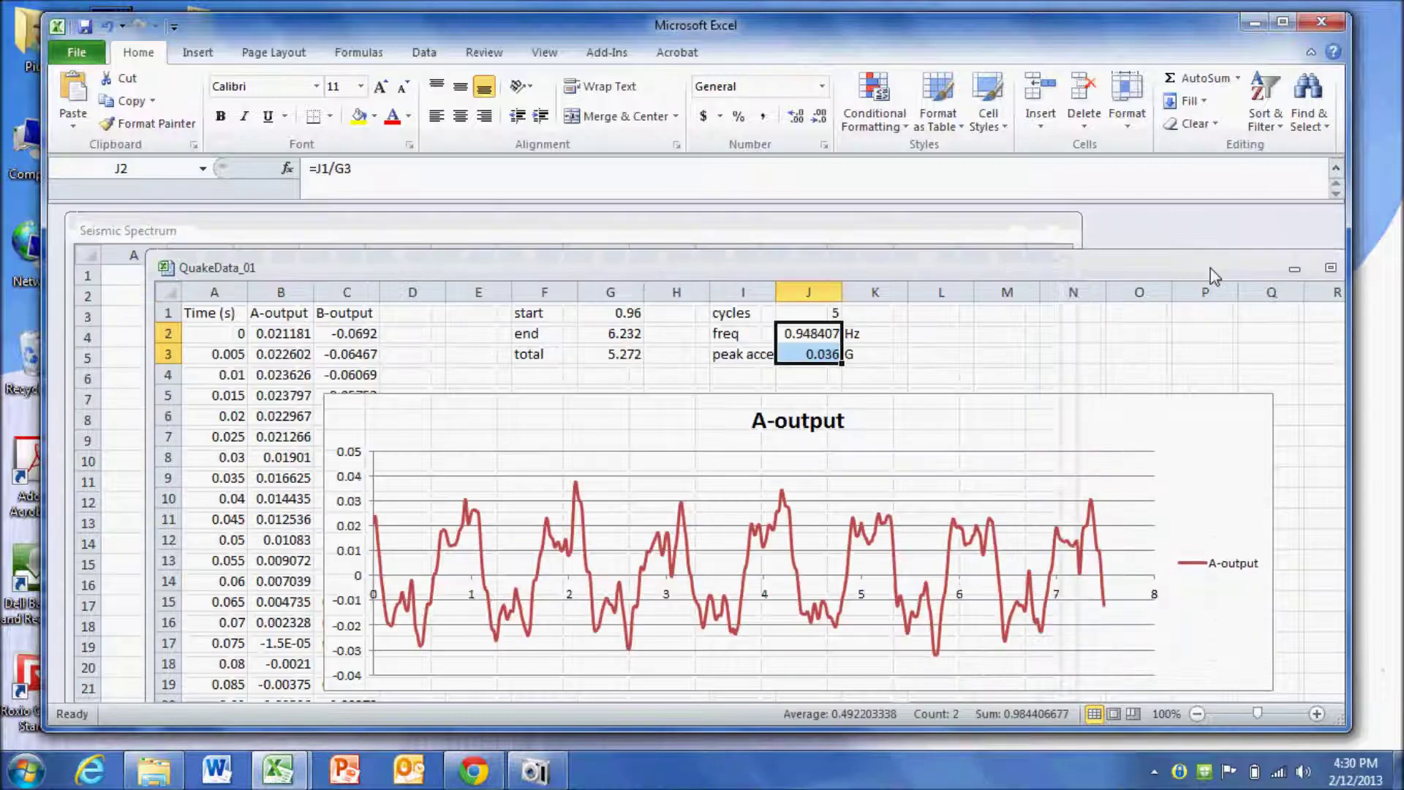
pyautogui.moveTo(715, 272); pyautogui.dragTo(768, 297)
pyautogui.click(860, 358)
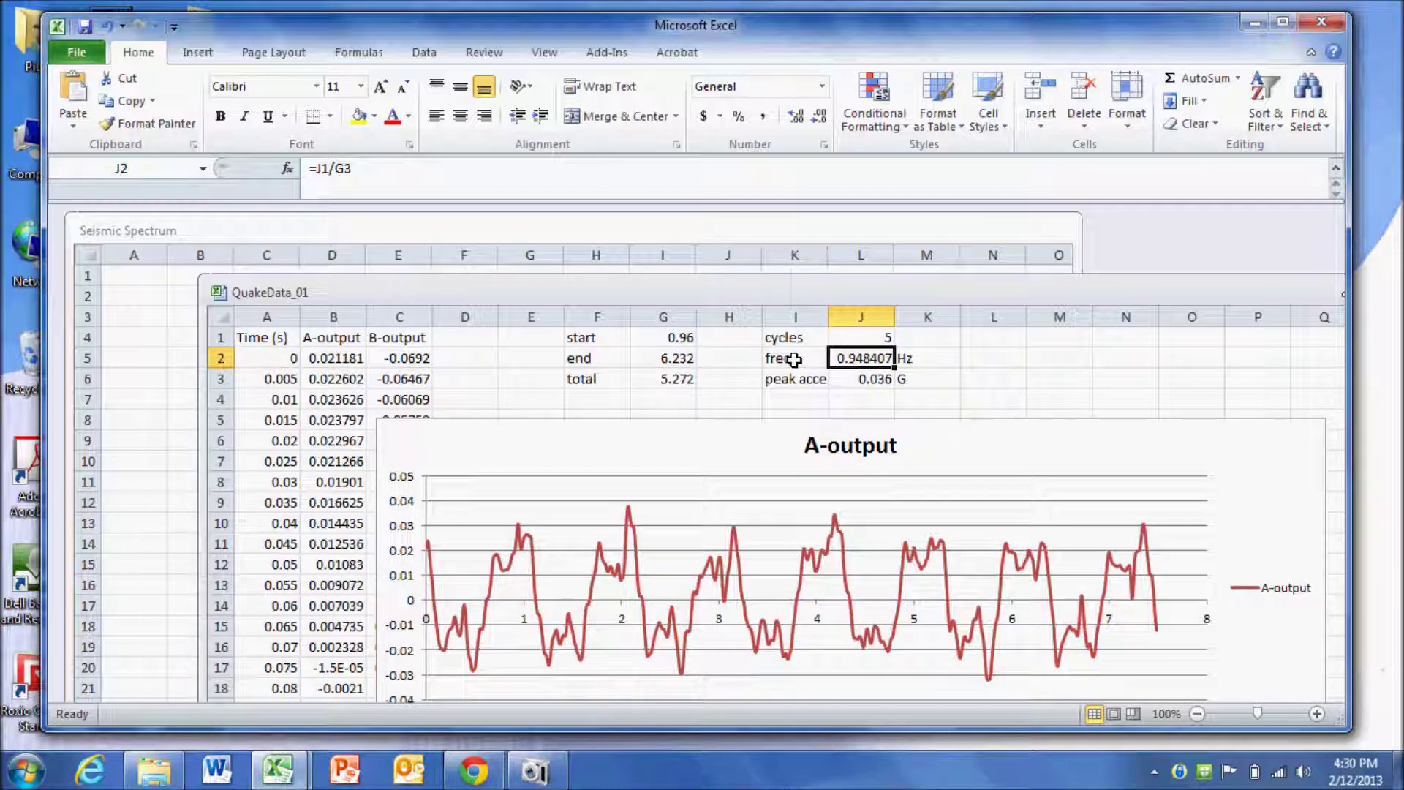
# Step: In the Seismic Spectrum workbook, enter the headers "Freq (Hz)" in A1 and "Peak Accel (G)" in B1
pyautogui.click(373, 219)
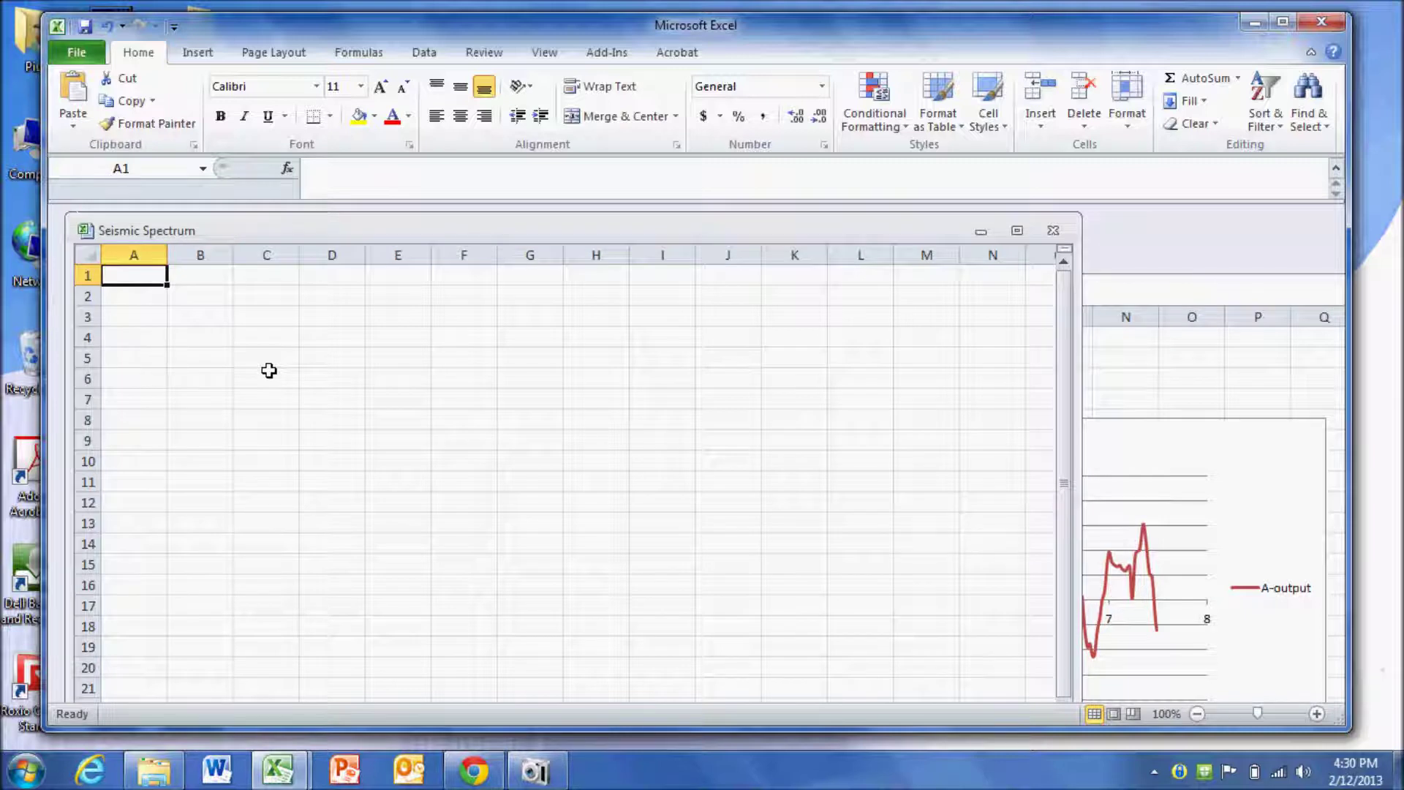
pyautogui.write('Freq')
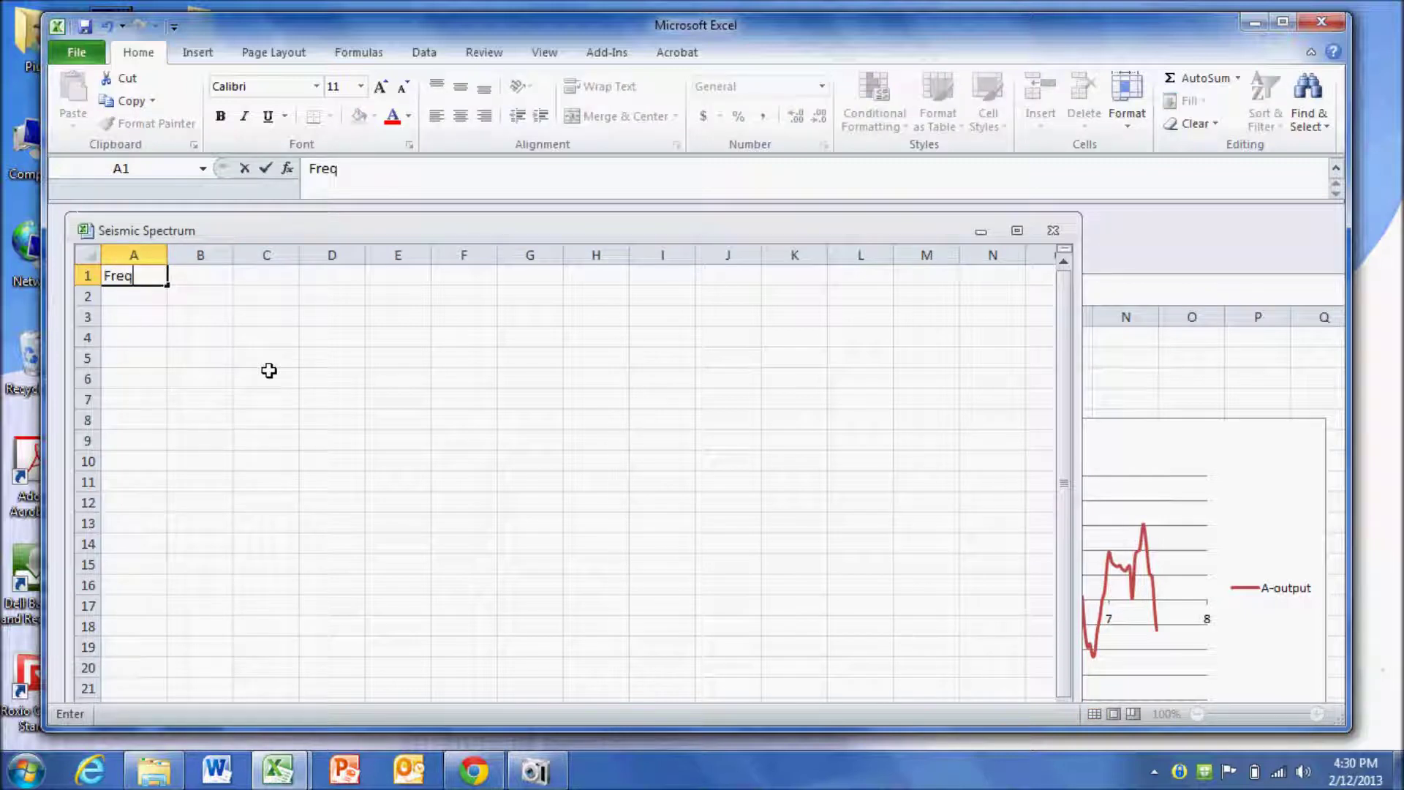
pyautogui.write(' (Hz)')
pyautogui.press('Return')
pyautogui.press('Up')
pyautogui.press('Right')
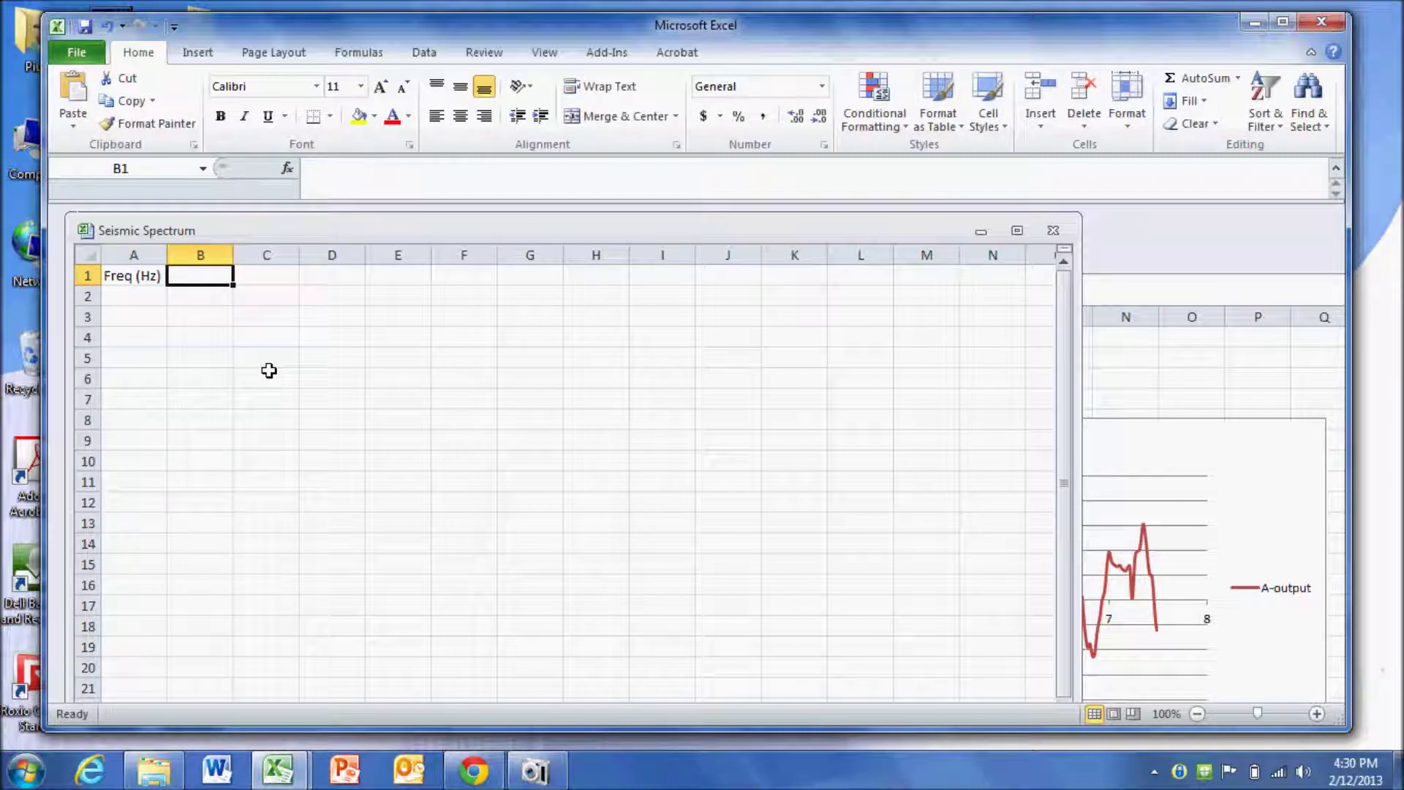
pyautogui.write('Peak ')
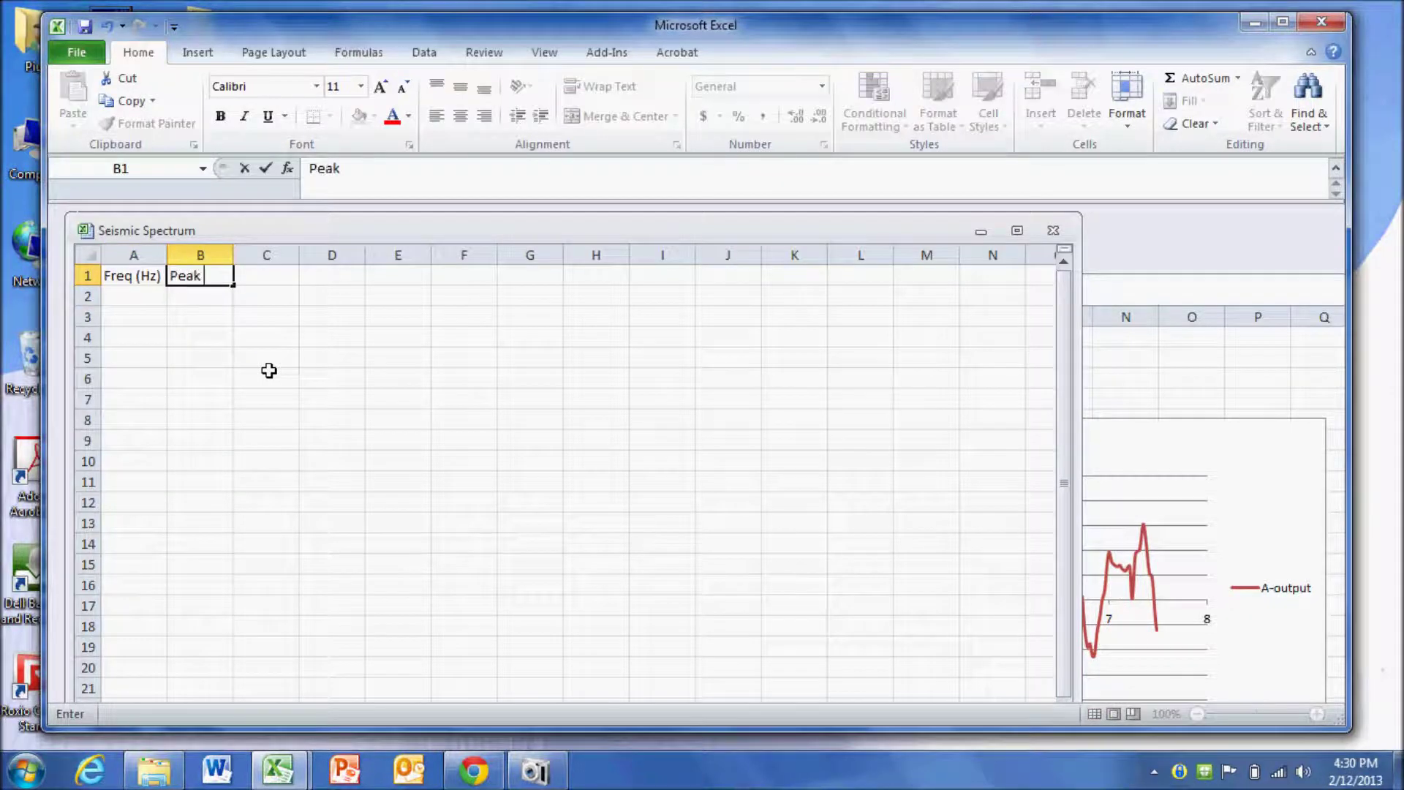
pyautogui.write('Accel (G)')
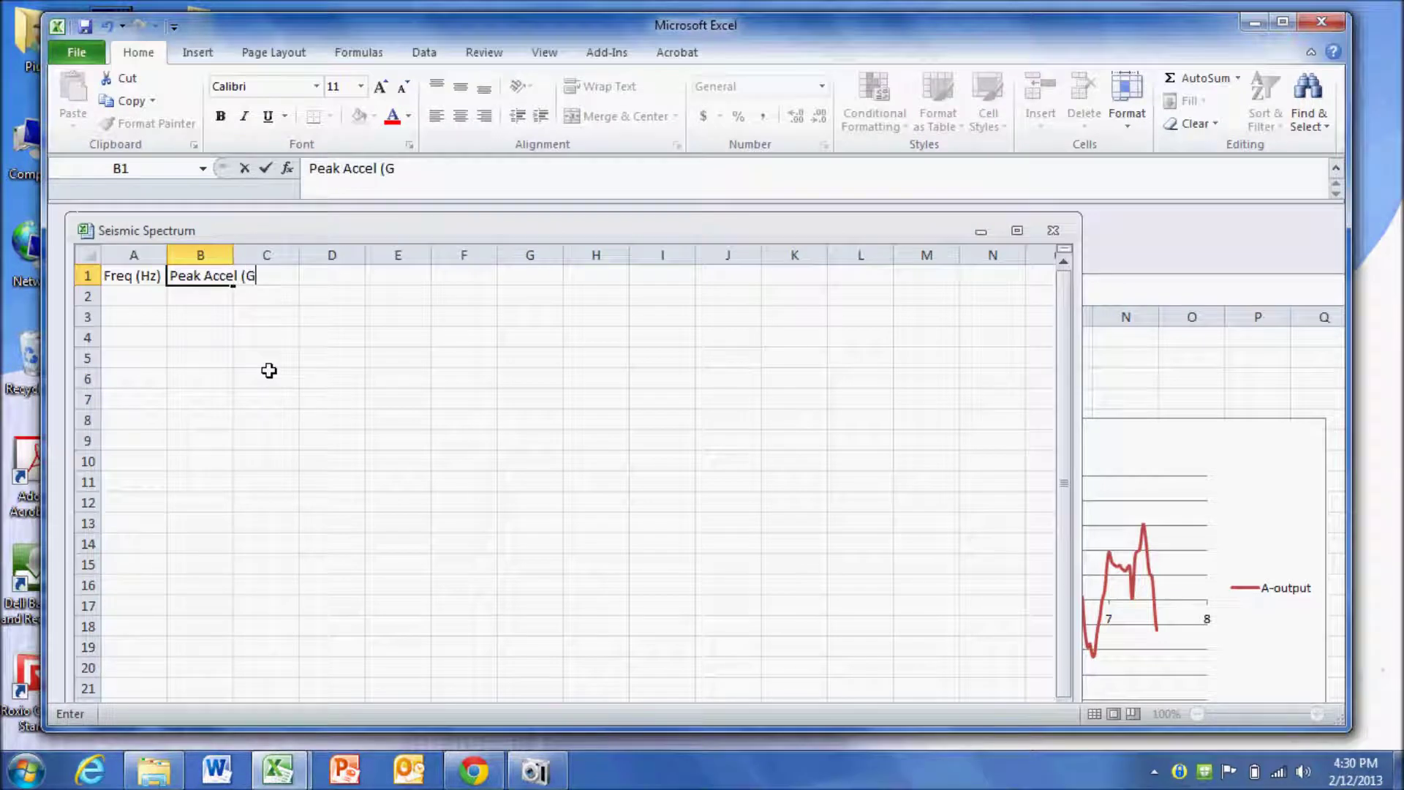
pyautogui.press('Return')
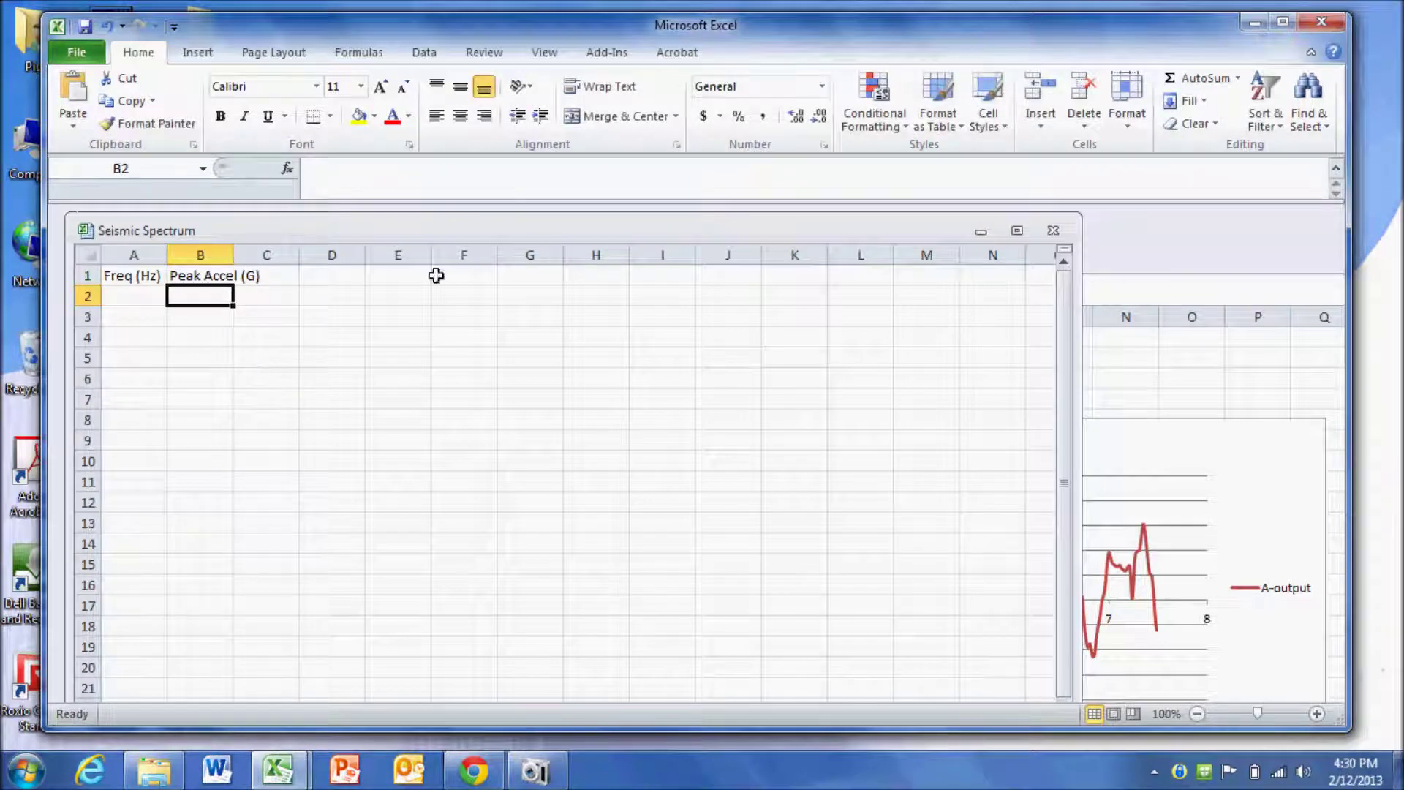
# Step: Move the two headers from A1:B1 one column over to B1:C1
pyautogui.click(150, 274)
pyautogui.moveTo(151, 274); pyautogui.dragTo(184, 277)
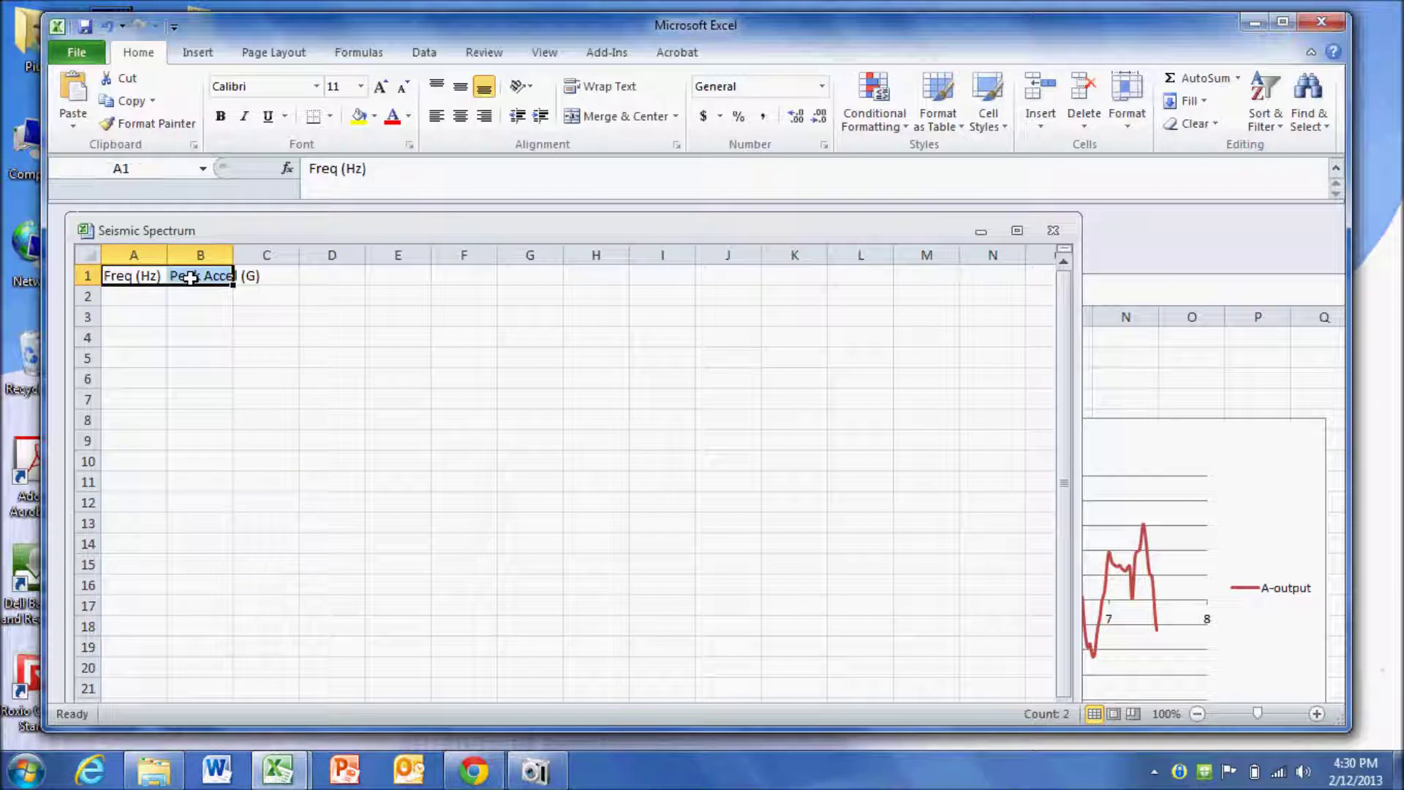
pyautogui.hotkey('ctrl', 'x')
pyautogui.click(184, 277)
pyautogui.press('Return')
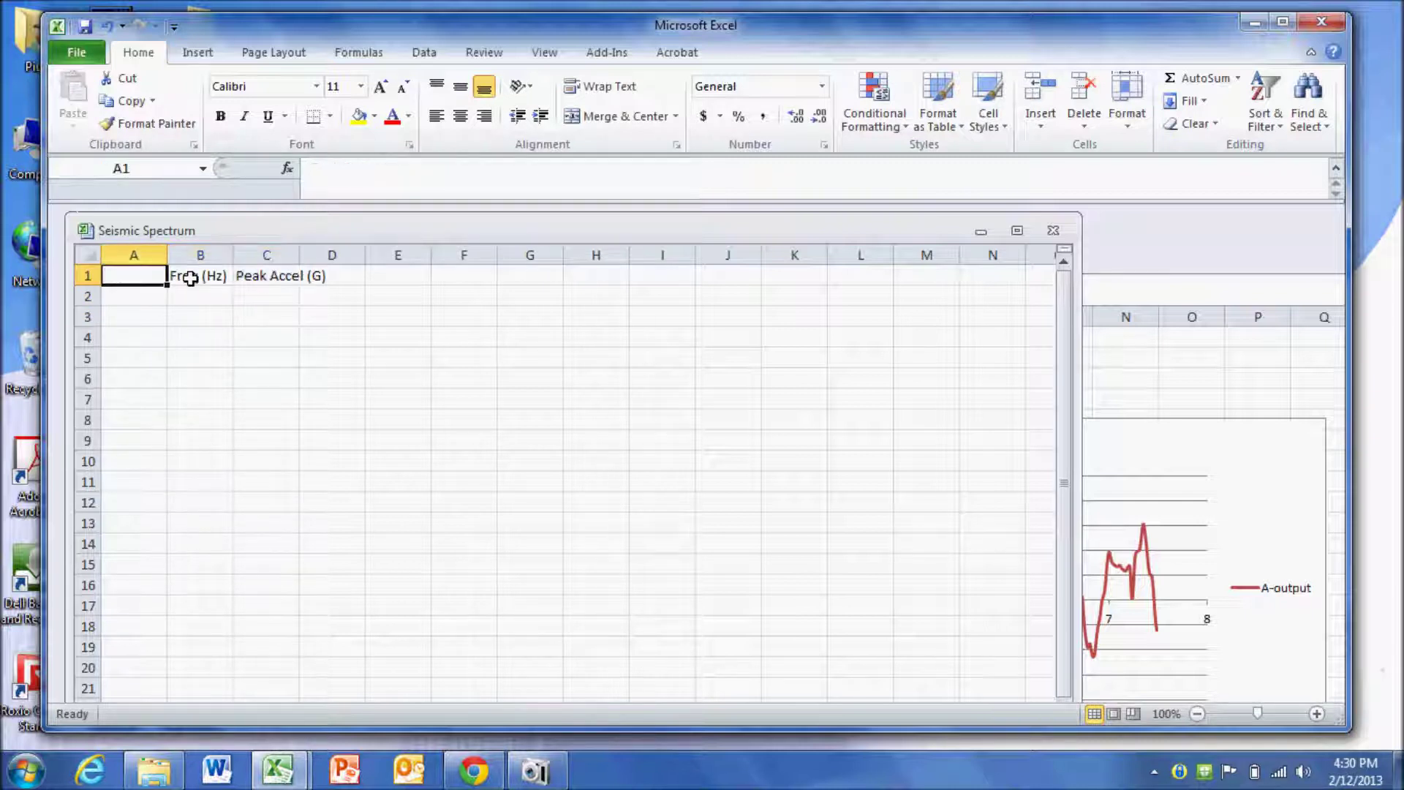
# Step: Enter the header "File no." in A1 and the file number 1 in A2
pyautogui.write('File')
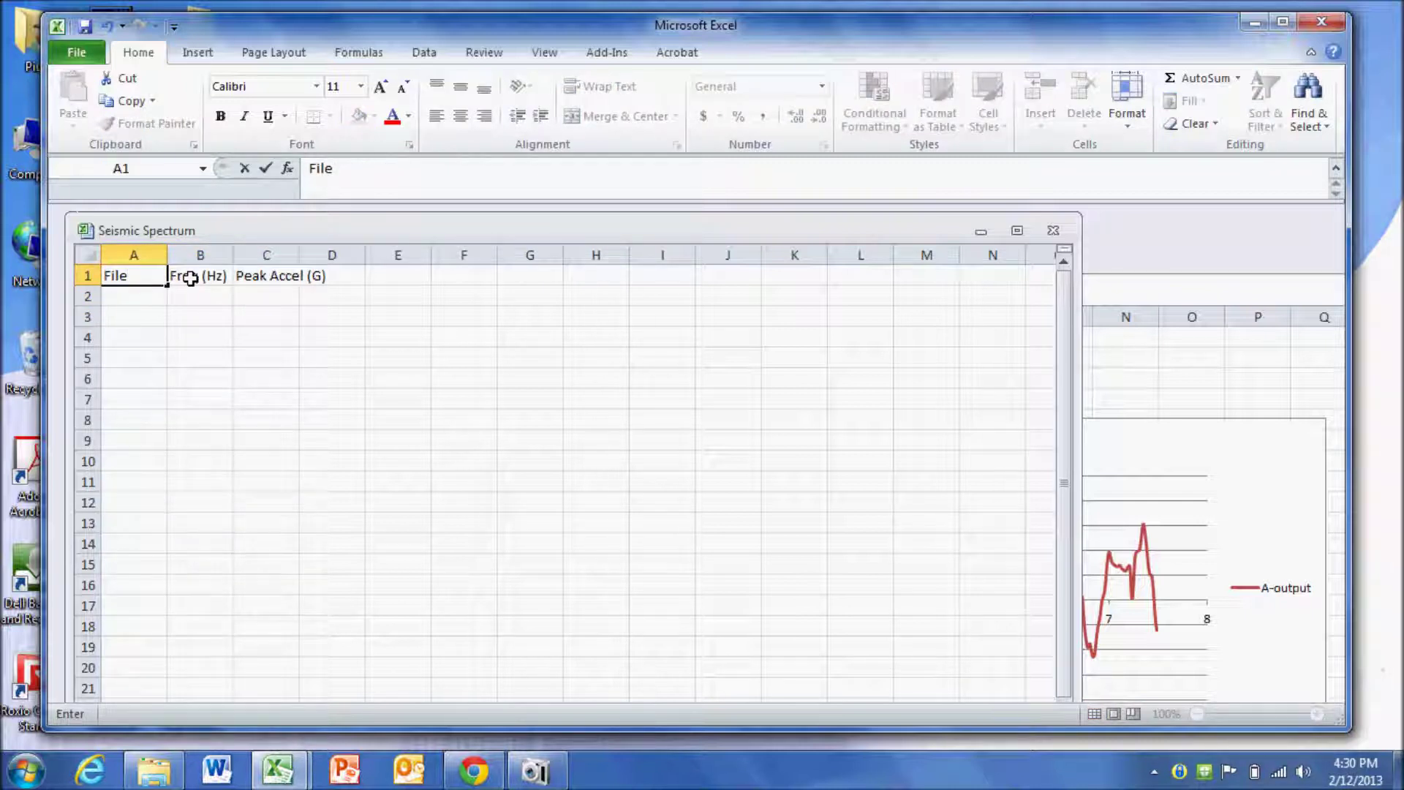
pyautogui.write(' no.')
pyautogui.press('Return')
pyautogui.write('1')
pyautogui.press('Tab')
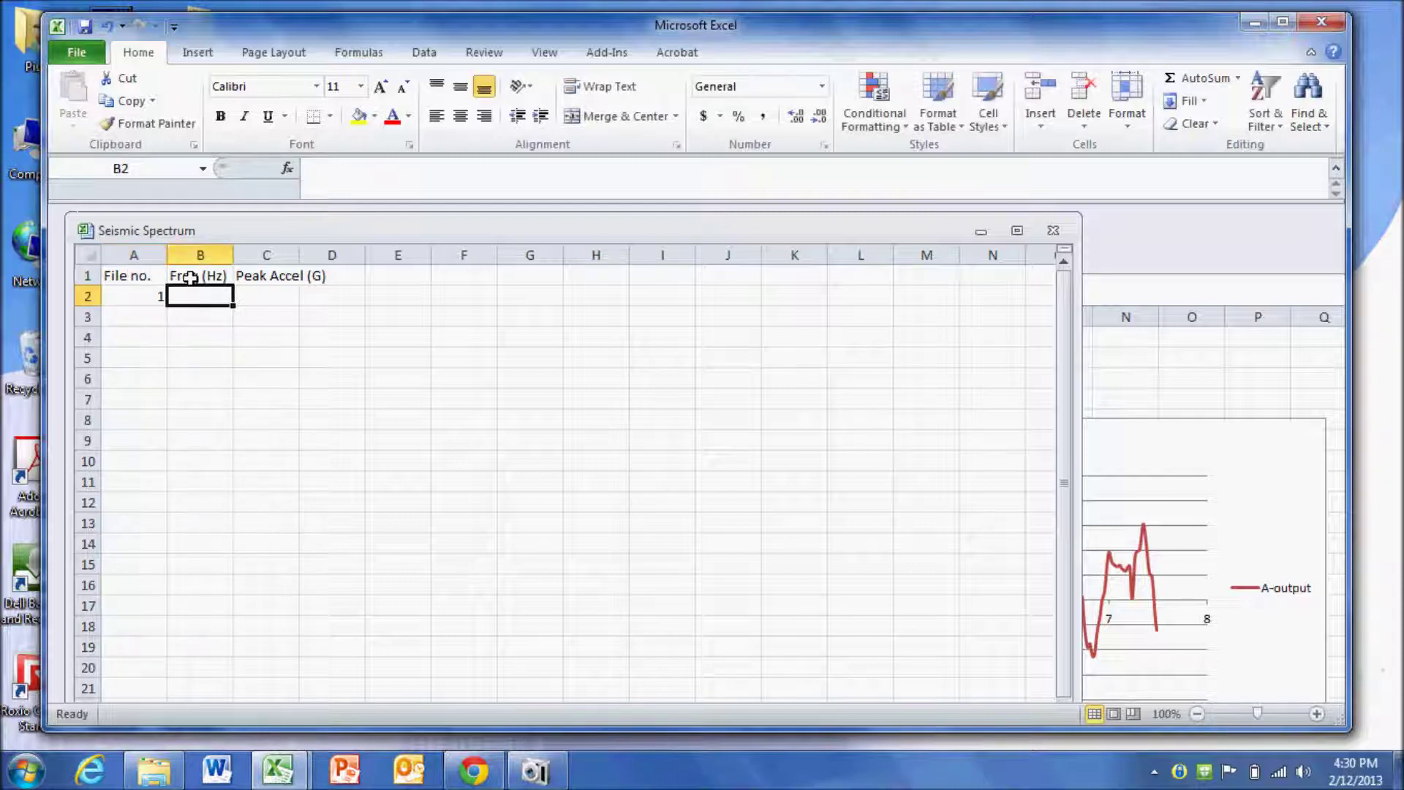
# Step: Copy the frequency in J2 of the QuakeData_01 workbook and return to the Seismic Spectrum workbook
pyautogui.click(1161, 306)
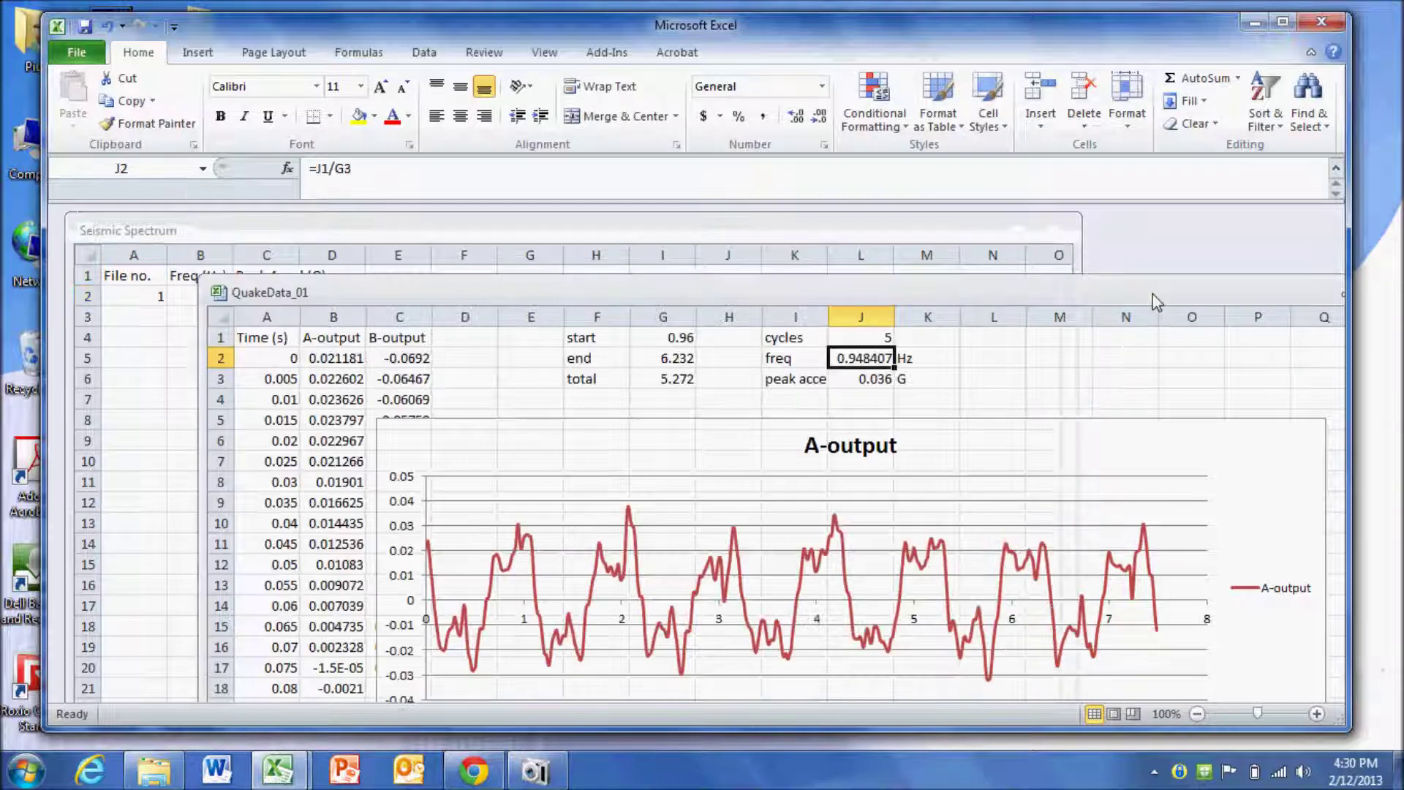
pyautogui.rightClick(877, 358)
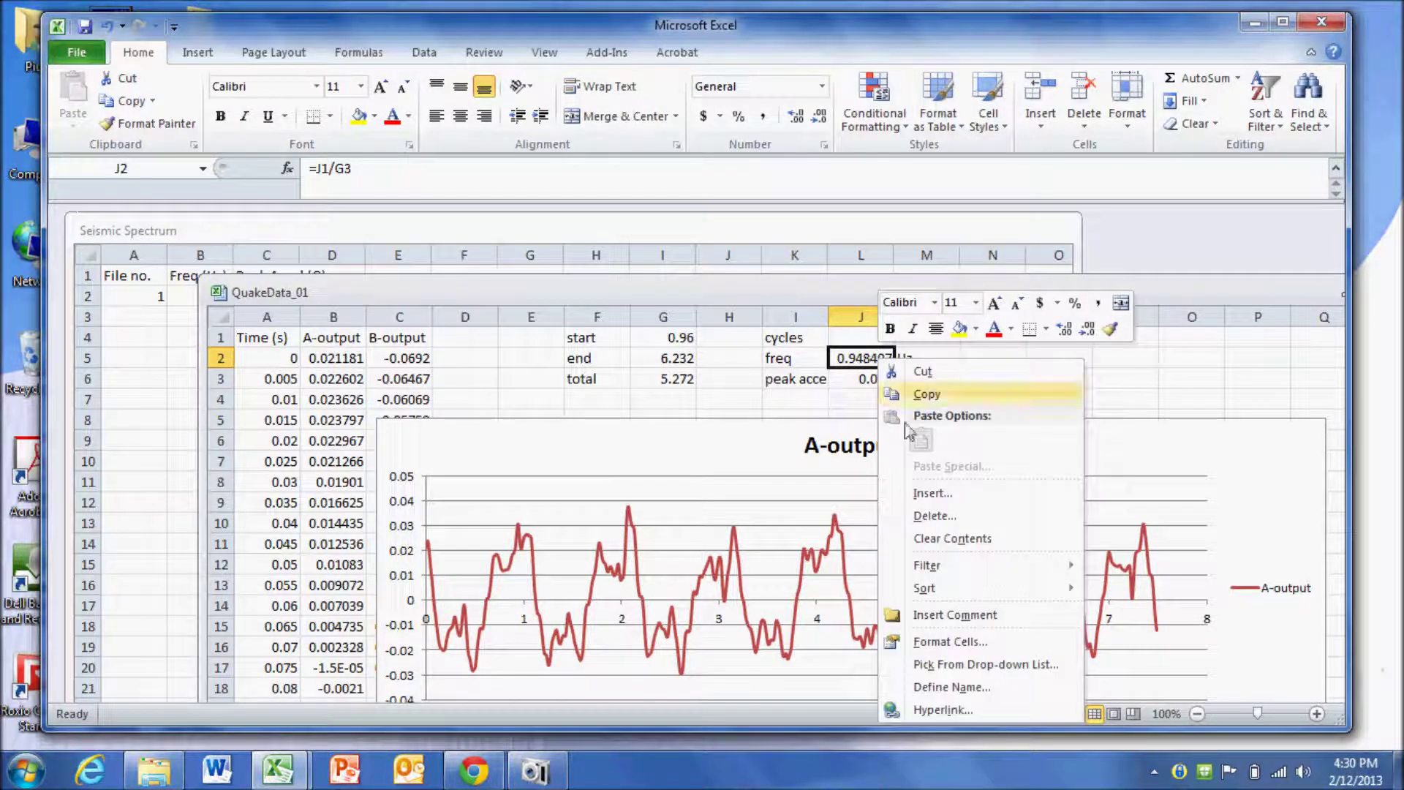
pyautogui.click(927, 394)
pyautogui.click(560, 233)
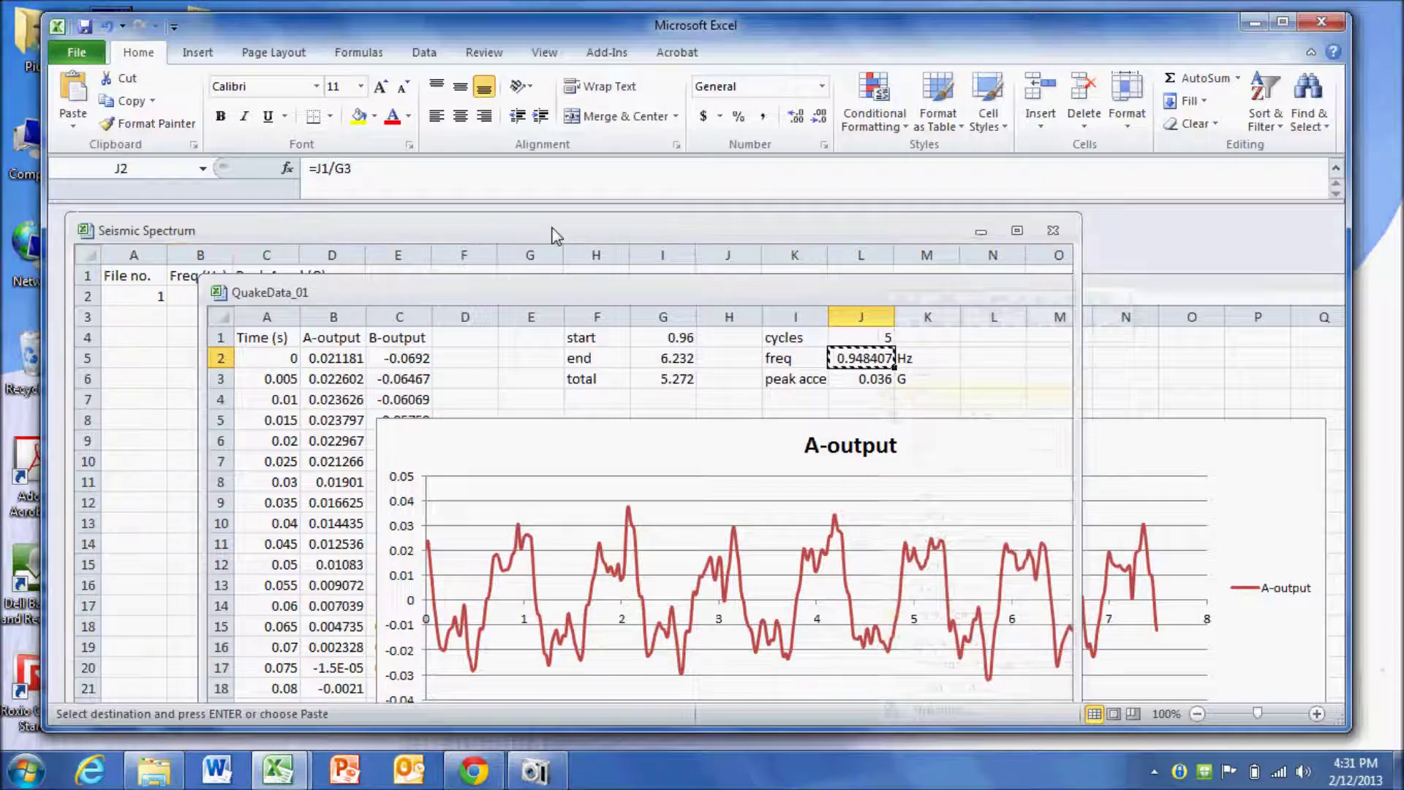
# Step: Try to paste the copied frequency cell with its formula into B2 of Seismic Spectrum, and undo the paste
pyautogui.rightClick(198, 295)
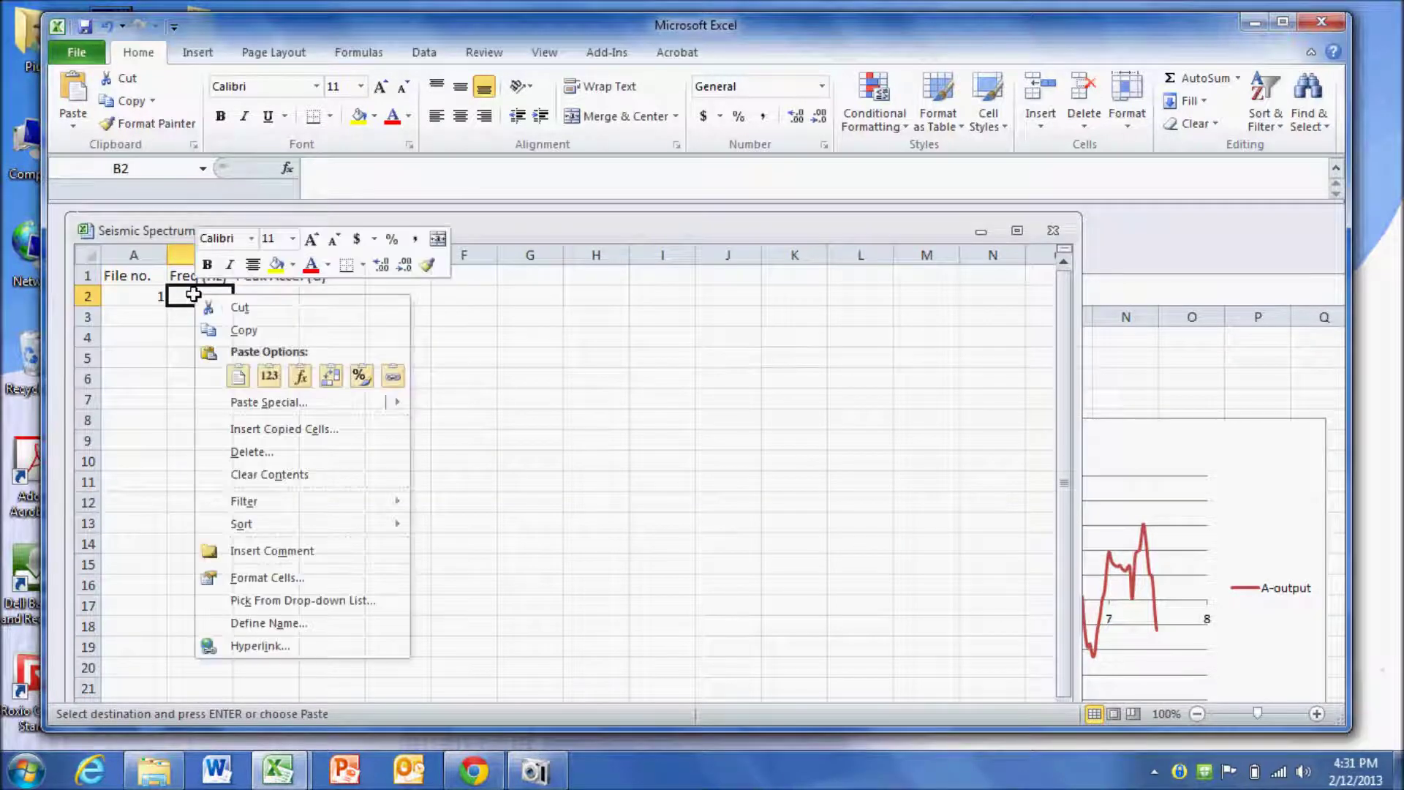
pyautogui.click(270, 377)
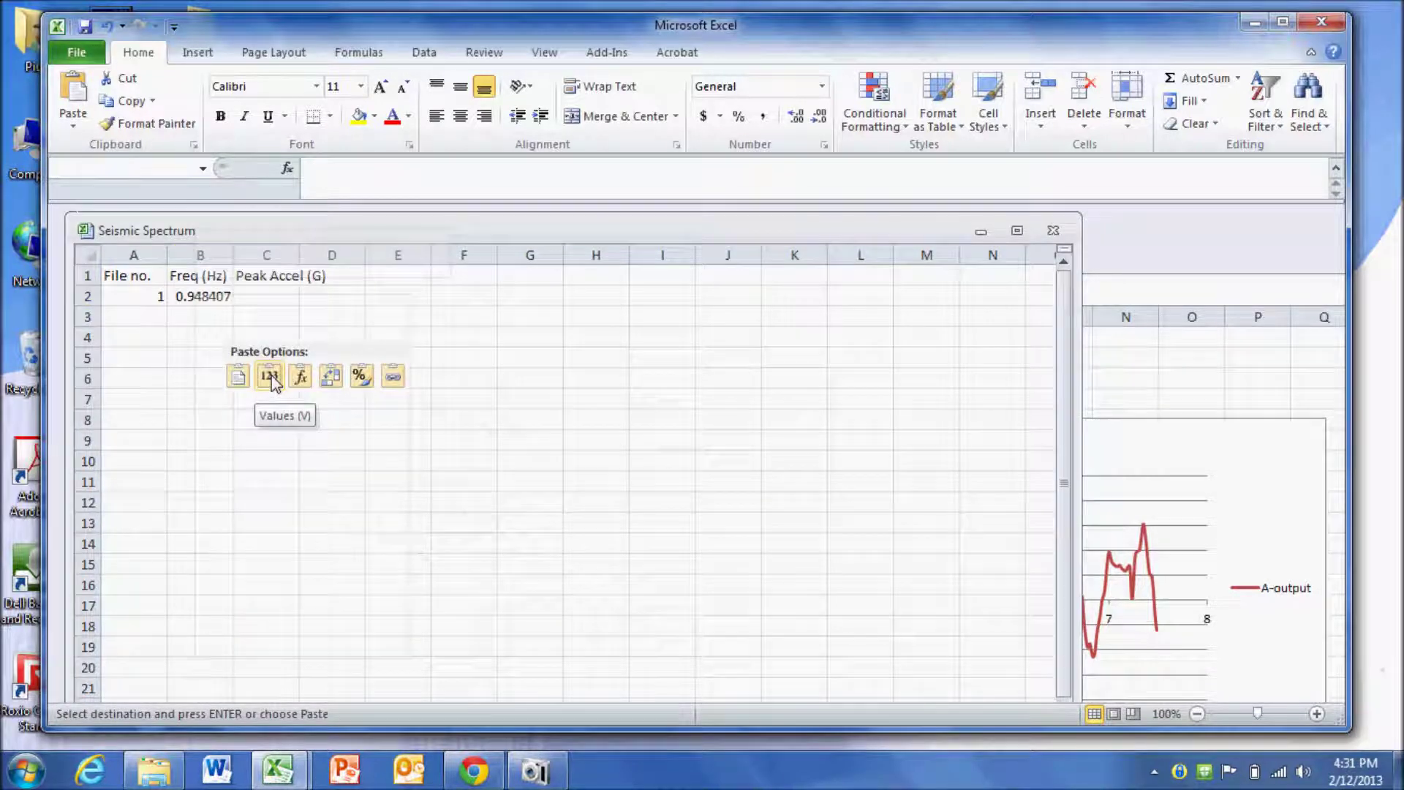
pyautogui.rightClick(197, 295)
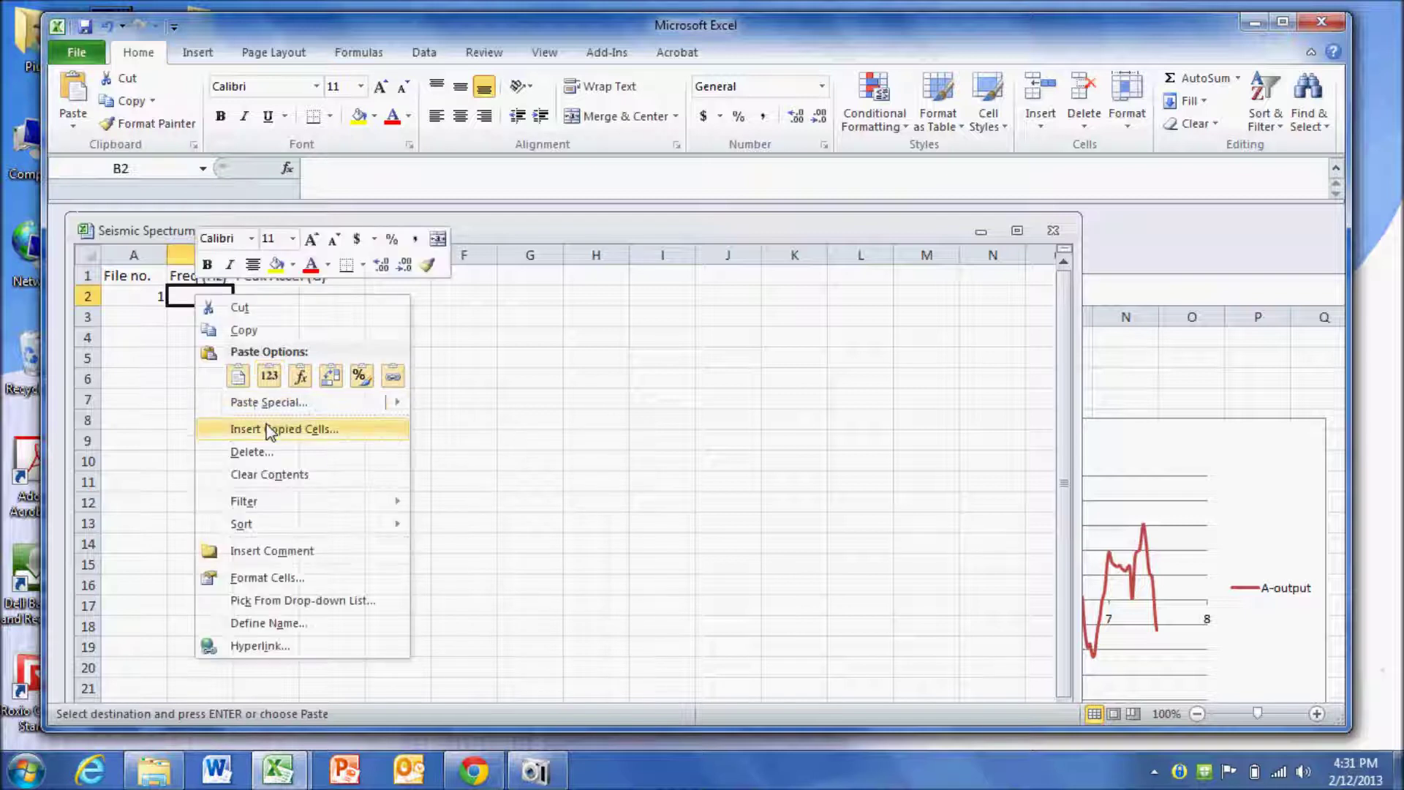
pyautogui.click(296, 378)
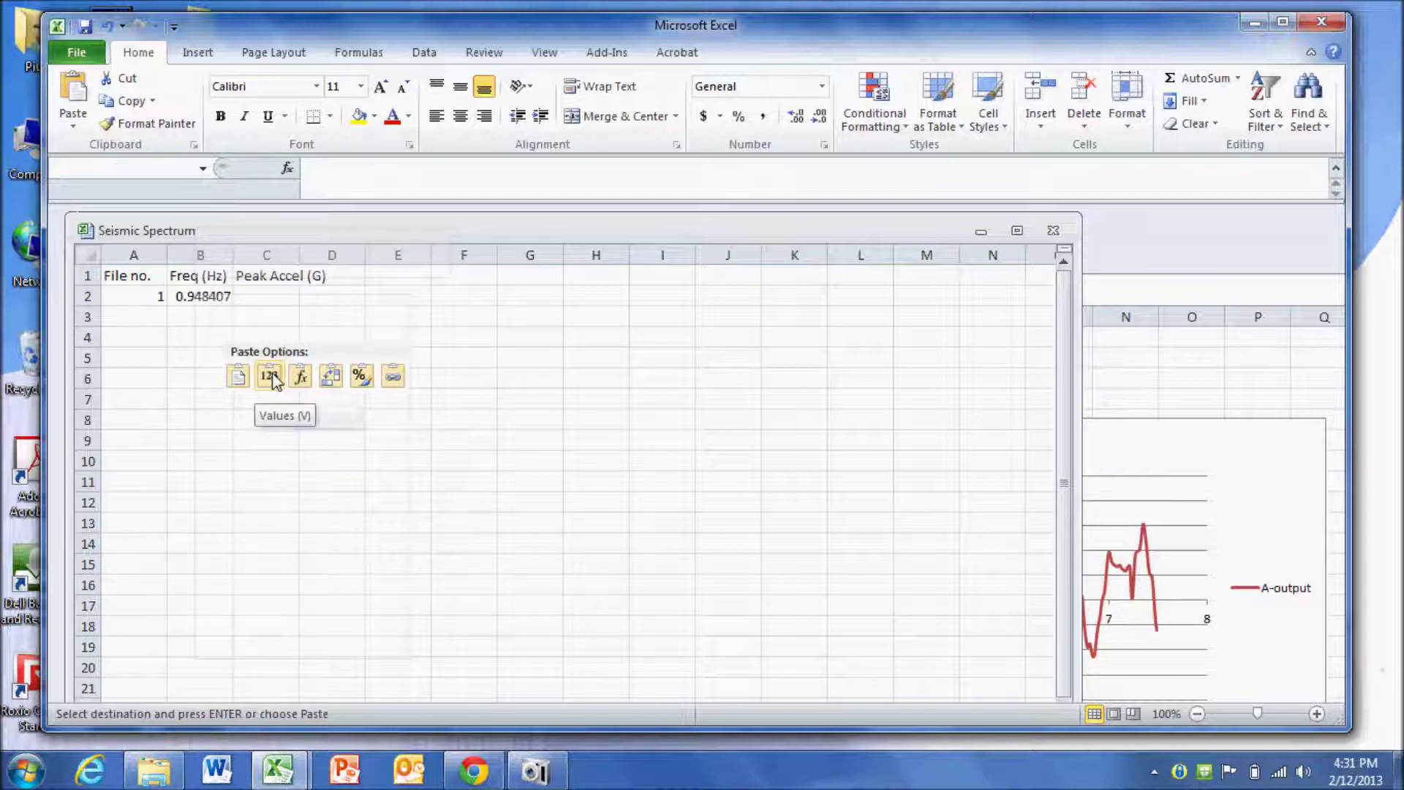
pyautogui.rightClick(197, 295)
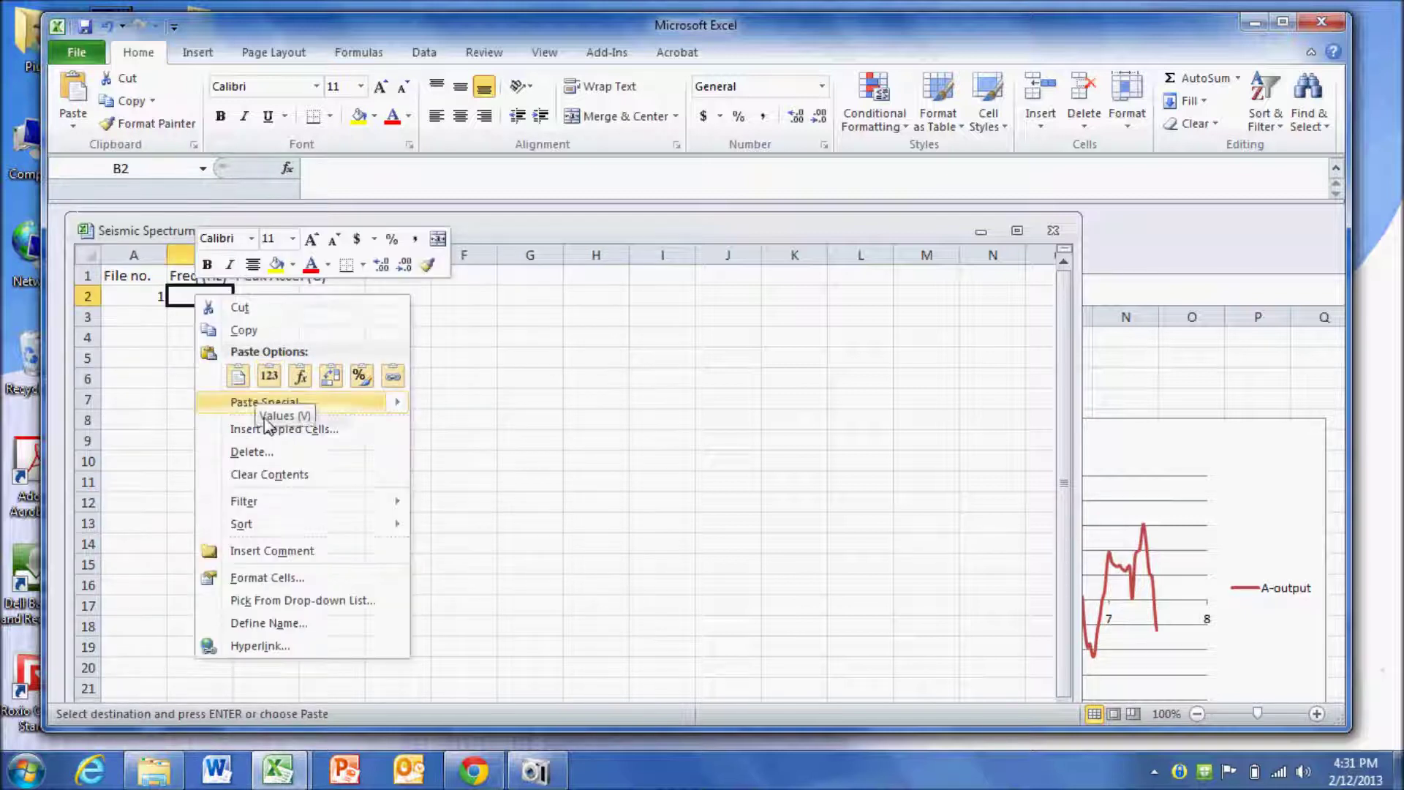
pyautogui.click(239, 377)
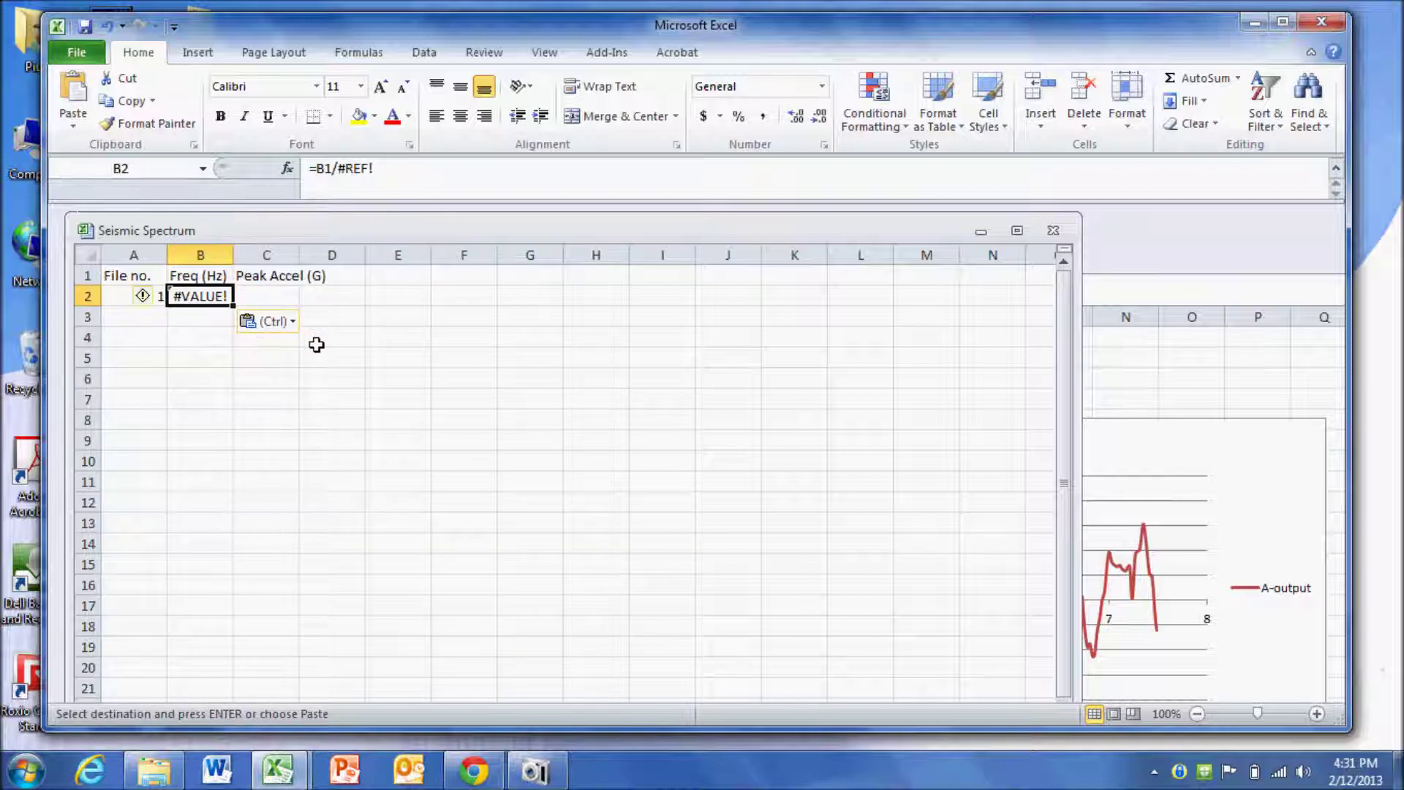
pyautogui.hotkey('ctrl', 'z')
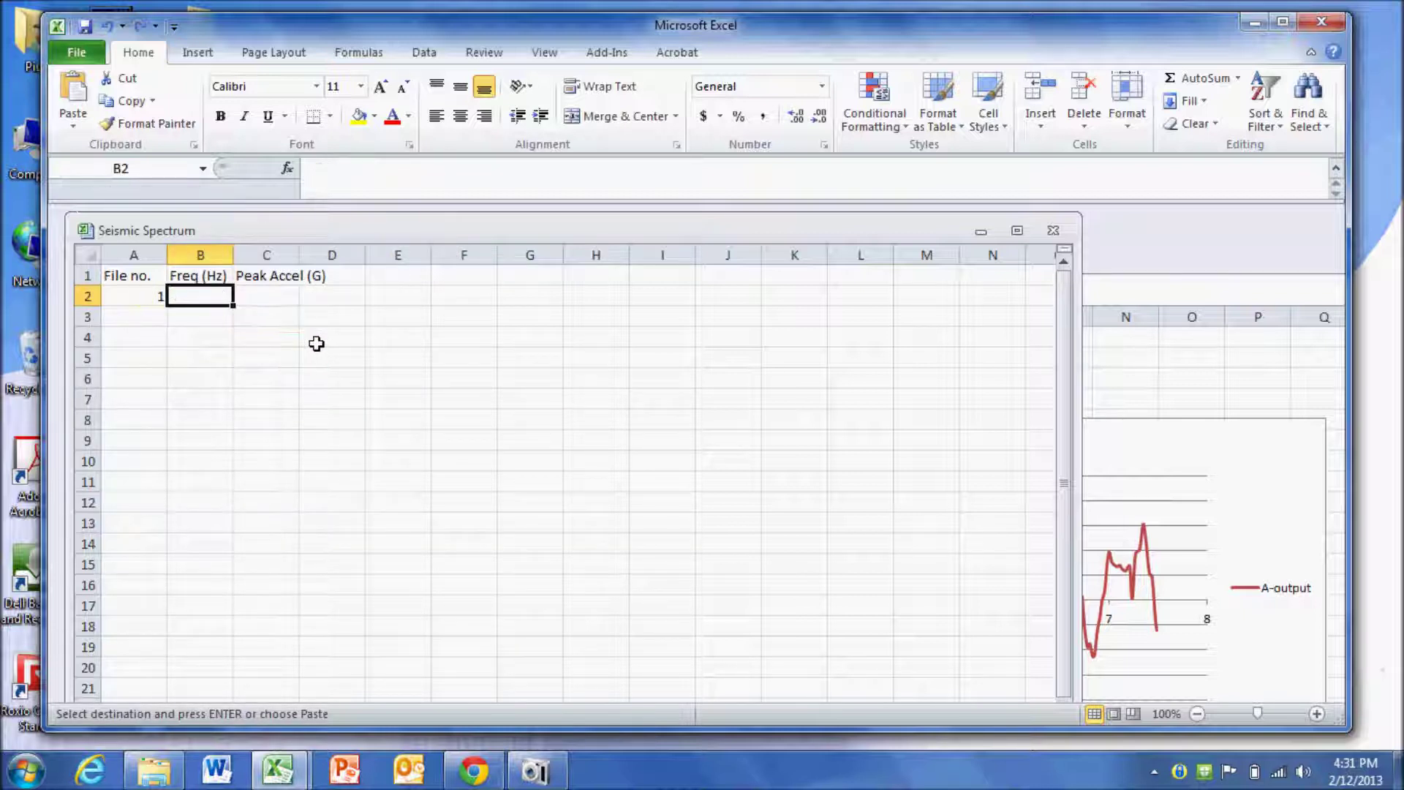
# Step: Paste the copied frequency into B2 of Seismic Spectrum as a value only
pyautogui.rightClick(205, 294)
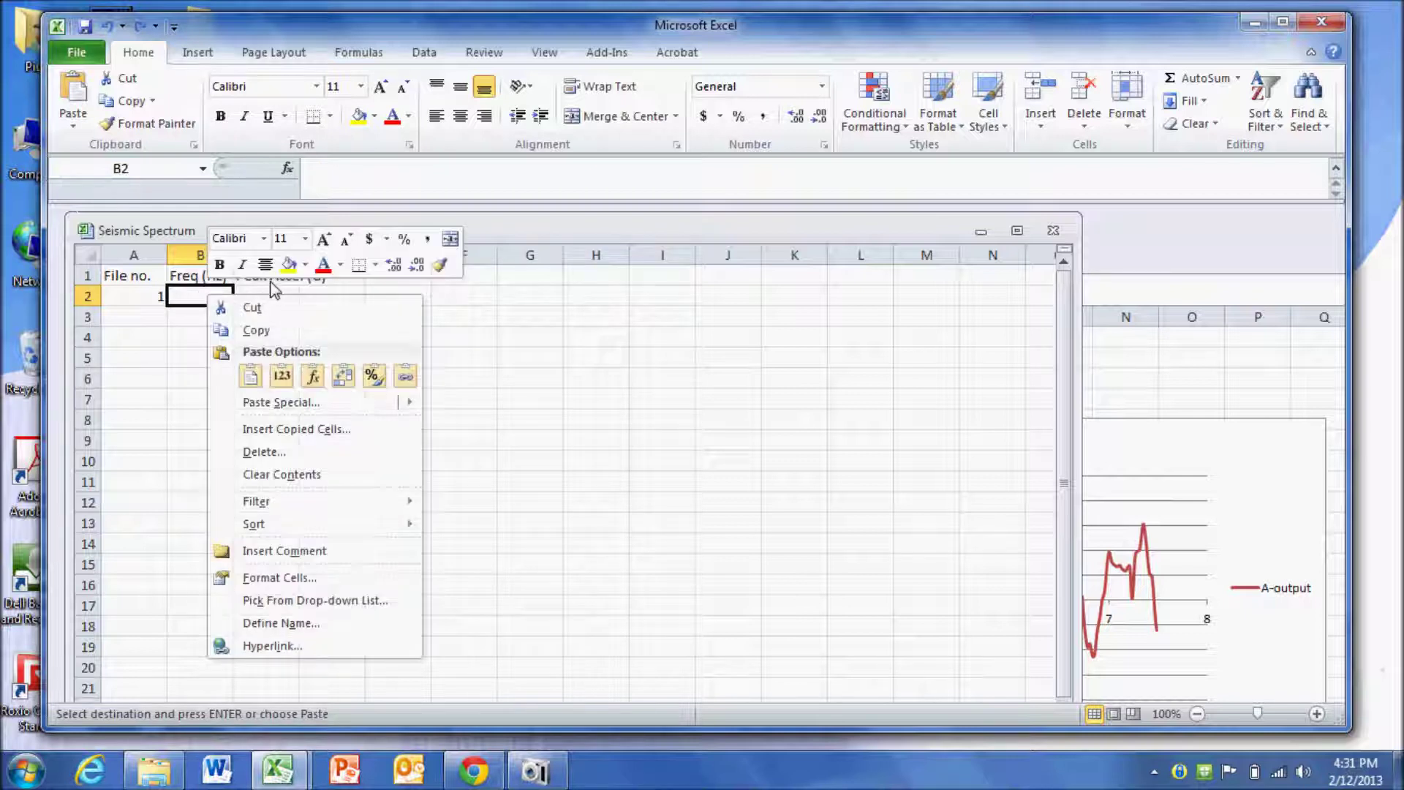
pyautogui.click(283, 384)
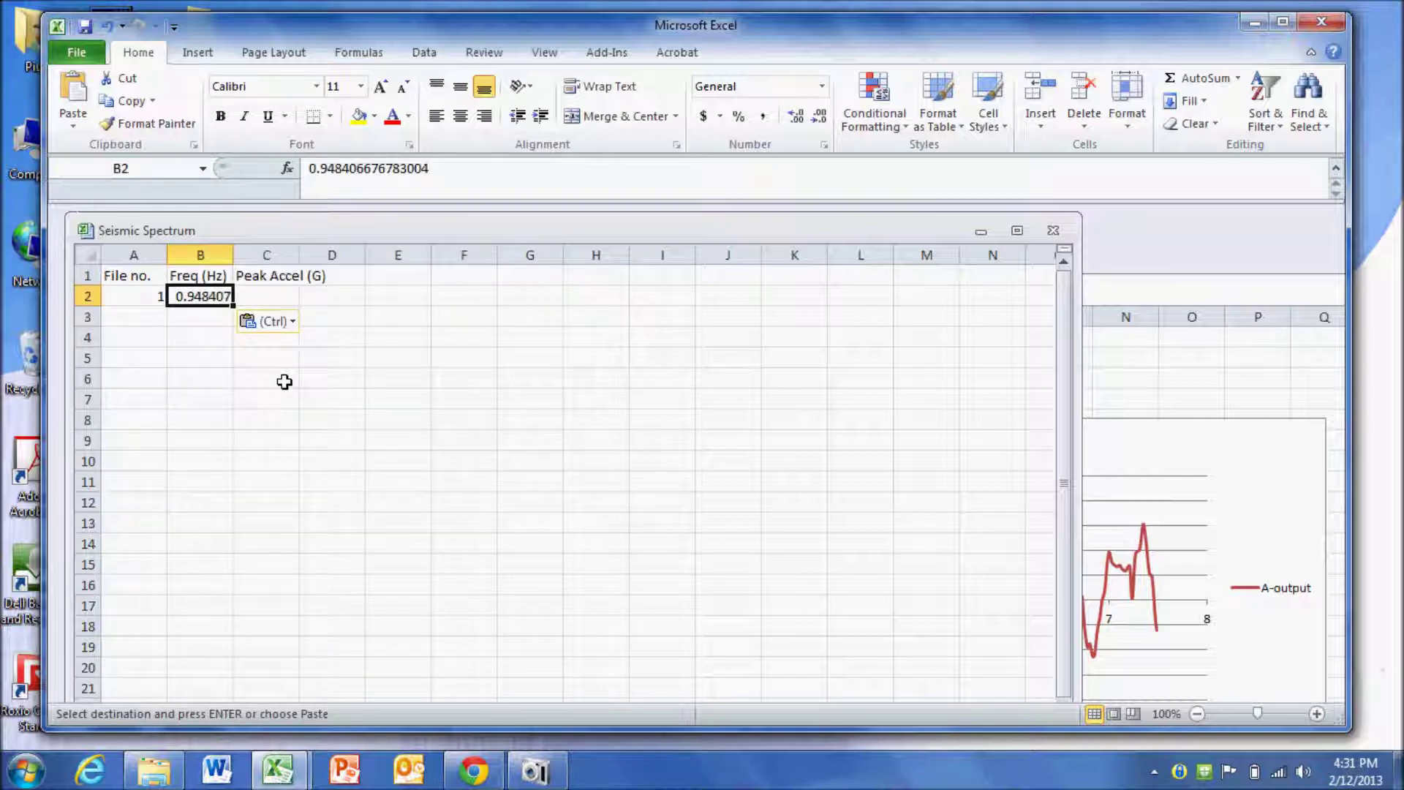
# Step: Copy the peak acceleration of 0.036 from J3 of QuakeData_01 into C2 of Seismic Spectrum
pyautogui.click(1138, 295)
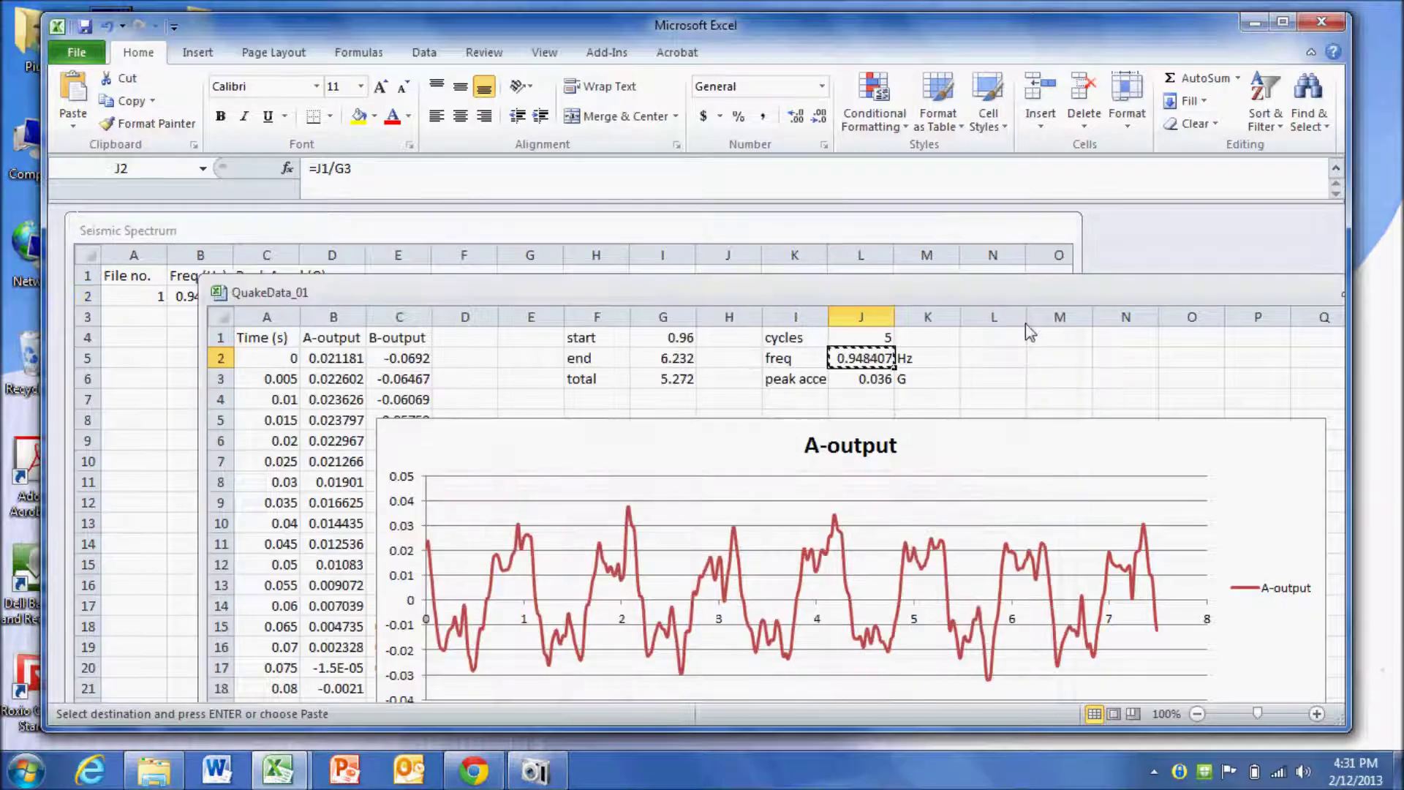
pyautogui.click(866, 379)
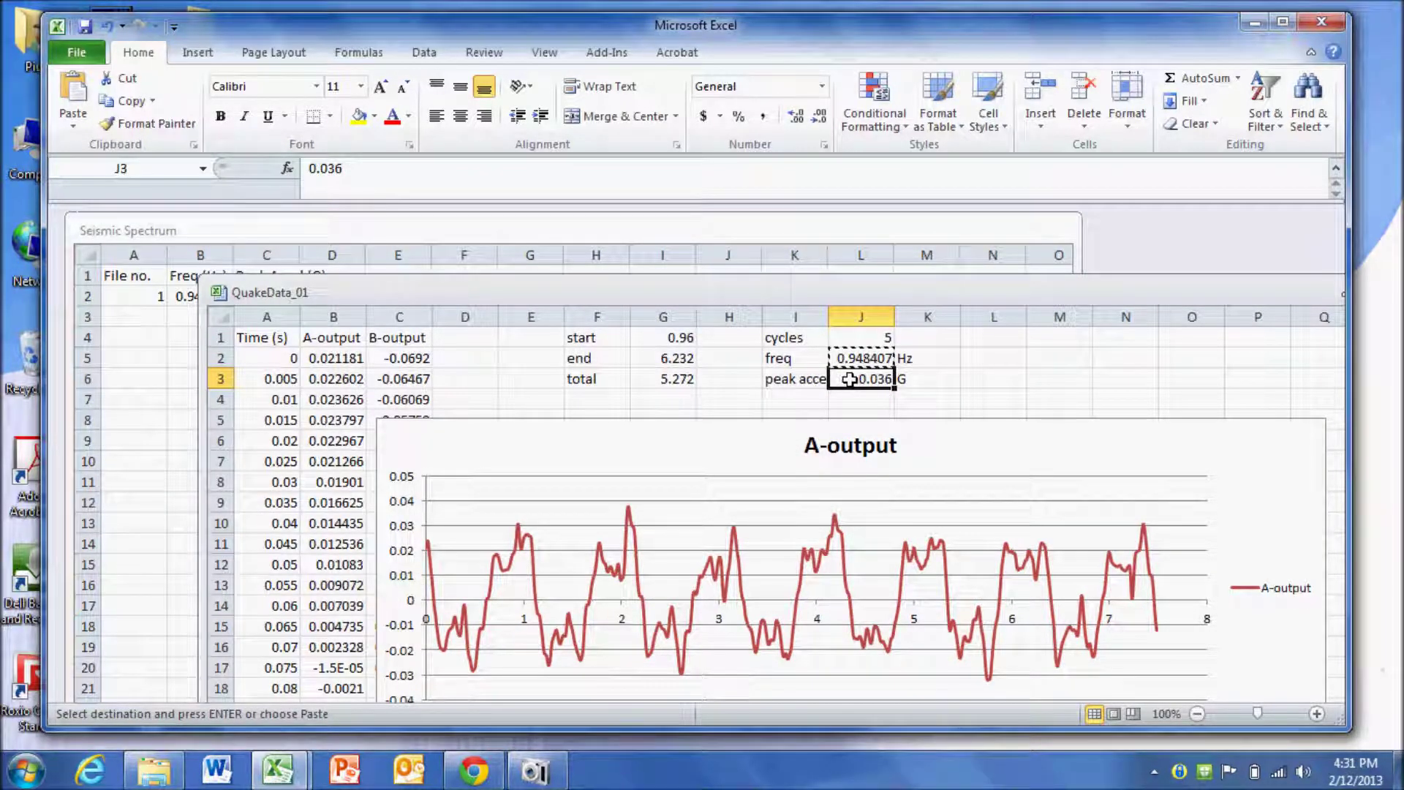
pyautogui.click(604, 229)
pyautogui.click(263, 295)
pyautogui.hotkey('ctrl', 'v')
pyautogui.click(300, 366)
pyautogui.press('Escape')
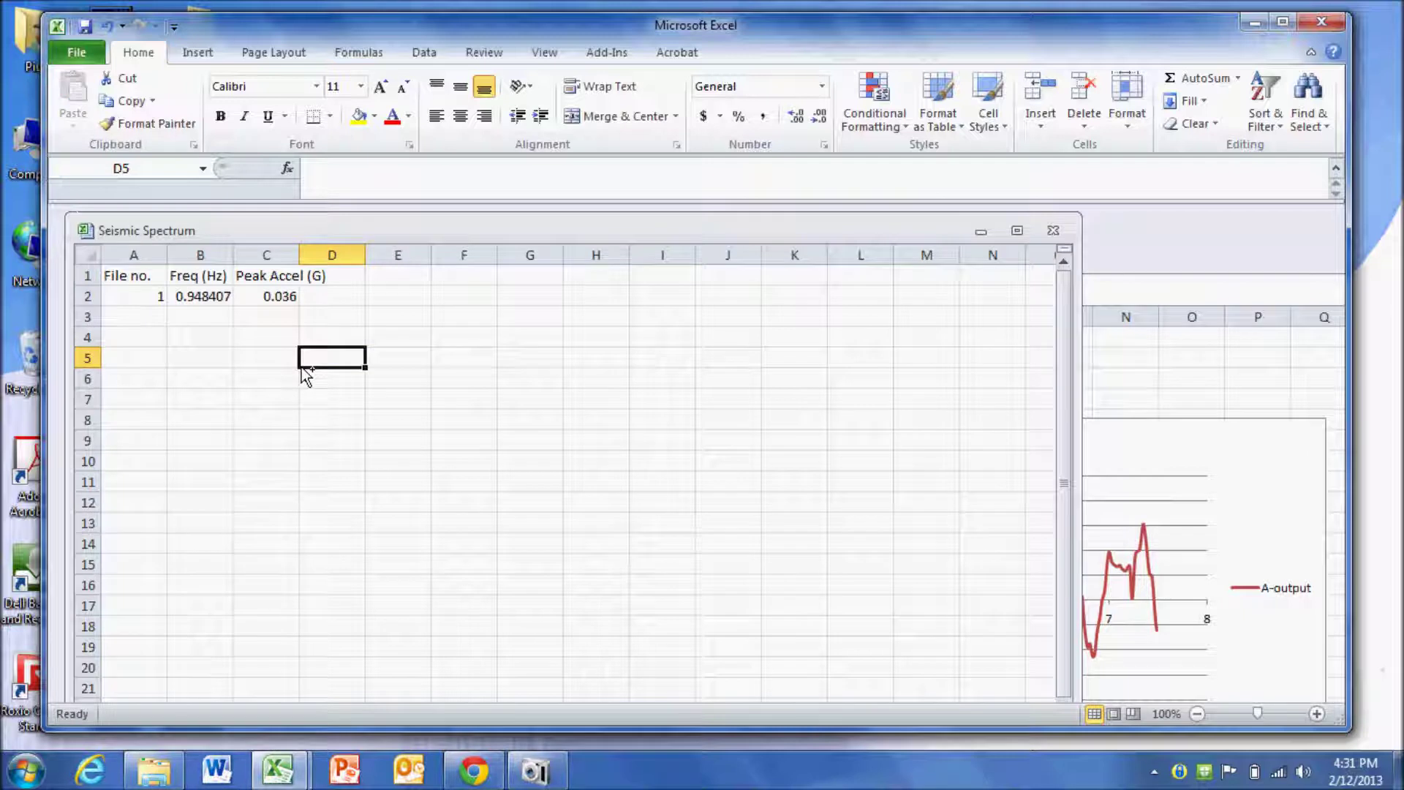
# Step: Make the headers in A1:C1 of Seismic Spectrum bold
pyautogui.moveTo(278, 279); pyautogui.dragTo(120, 277)
pyautogui.hotkey('ctrl', 'b')
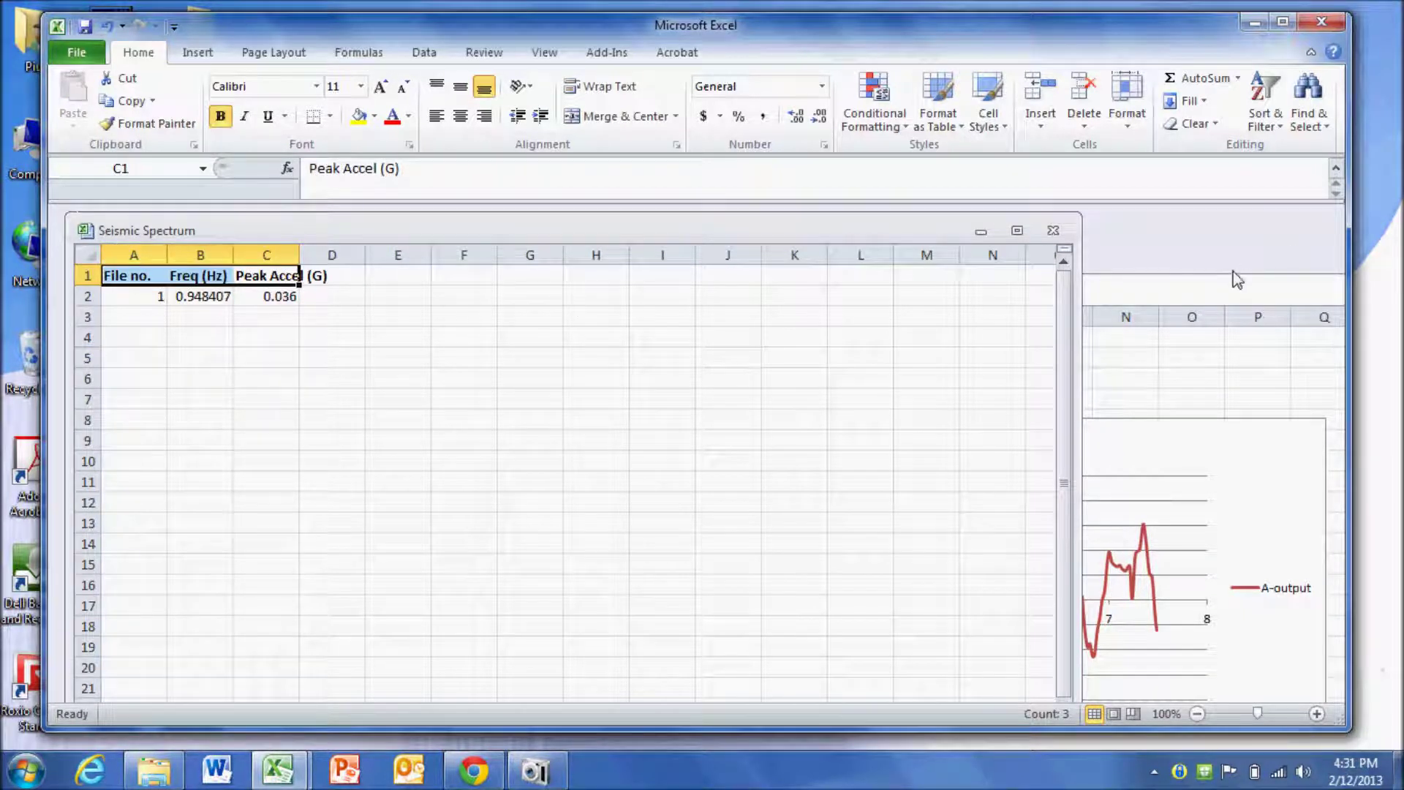
# Step: Bring the QuakeData_01 workbook to the front and close it without saving its changes
pyautogui.moveTo(1221, 279); pyautogui.dragTo(1115, 274)
pyautogui.click(1118, 282)
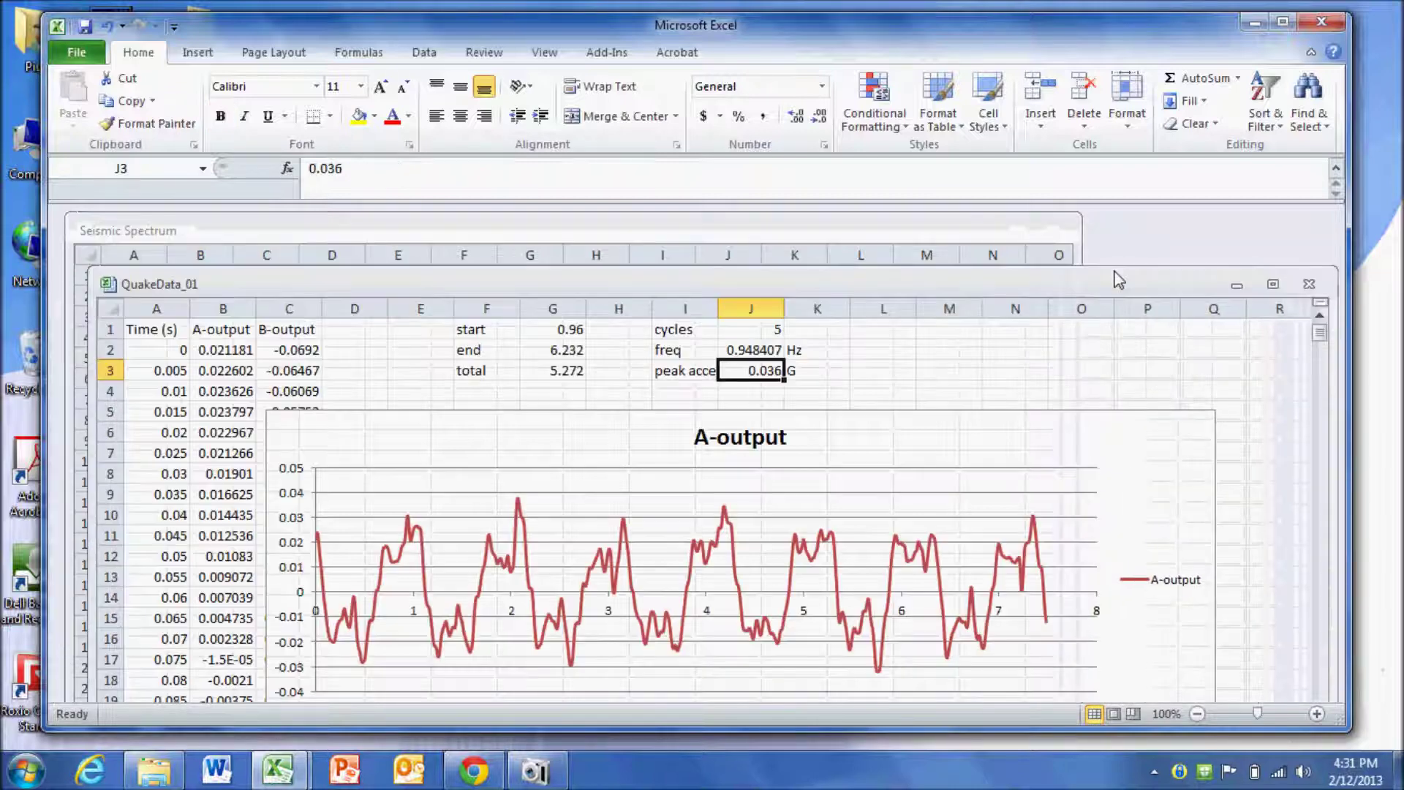
pyautogui.click(1310, 286)
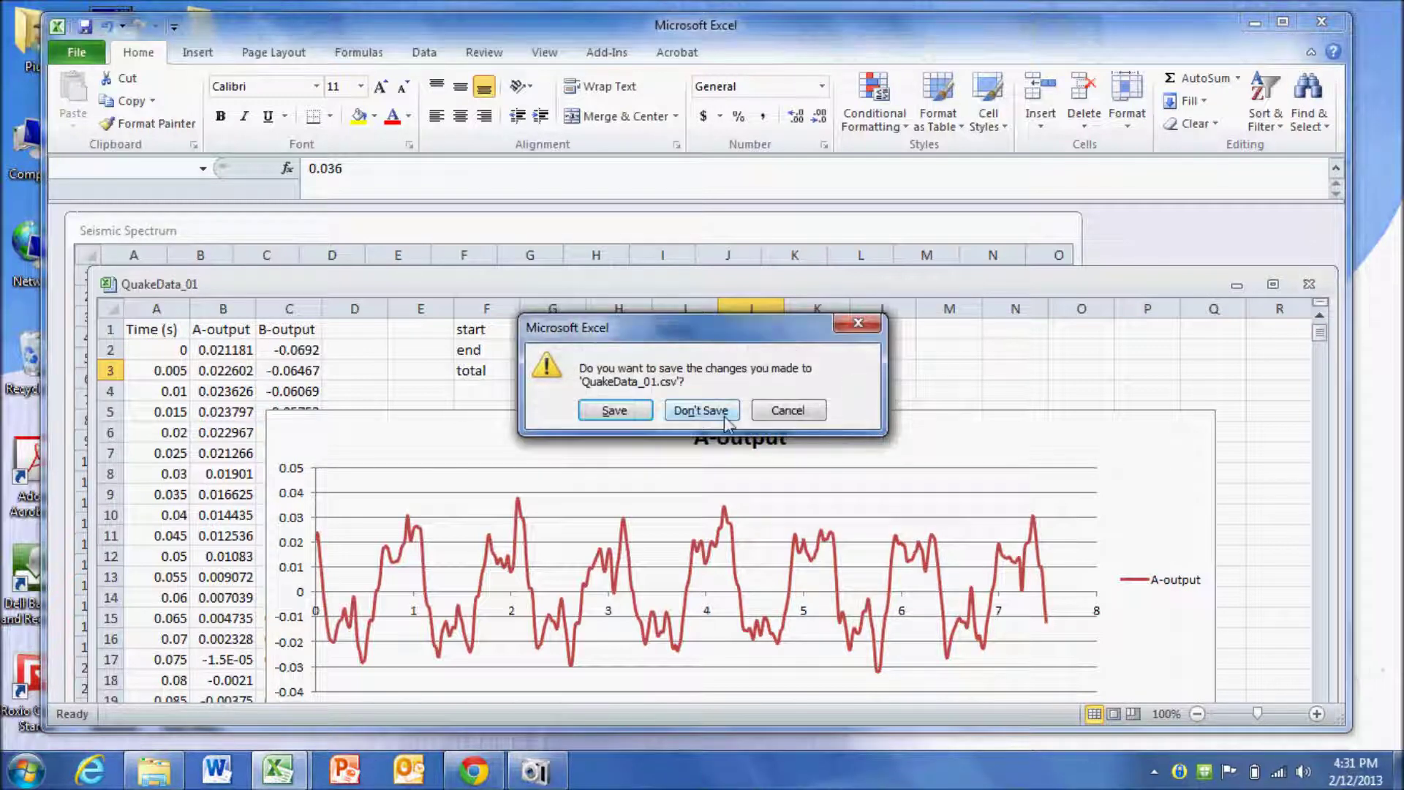
pyautogui.click(643, 416)
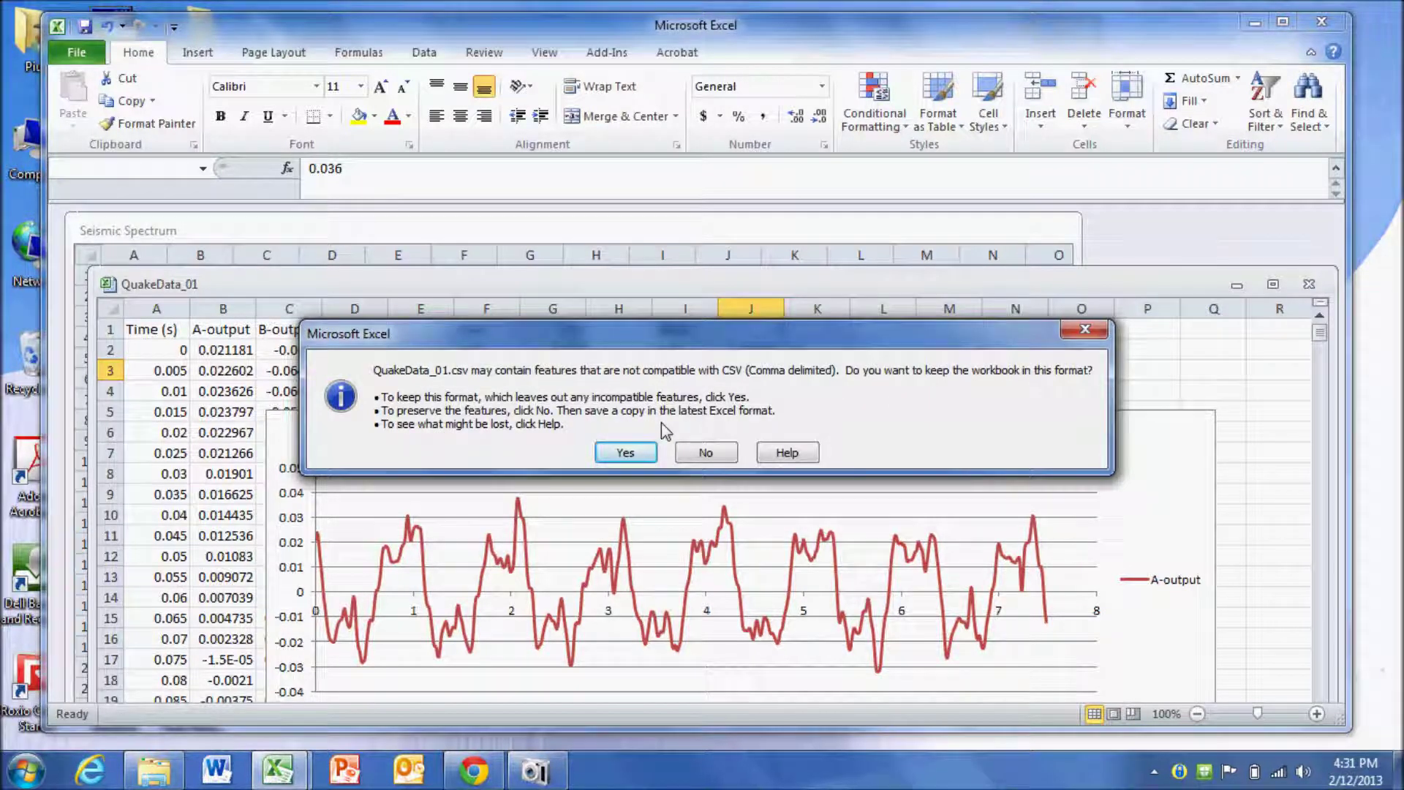
pyautogui.click(698, 450)
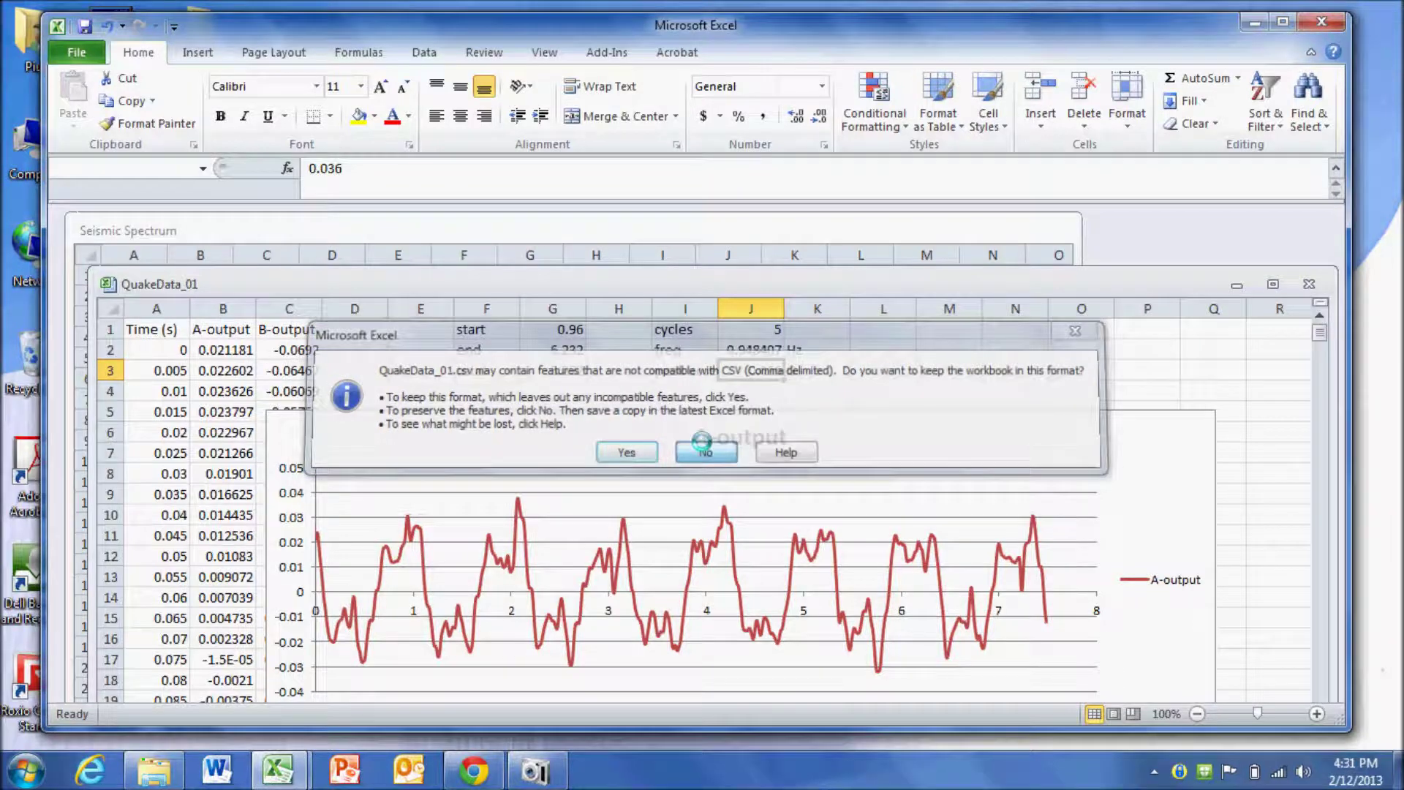
pyautogui.click(683, 497)
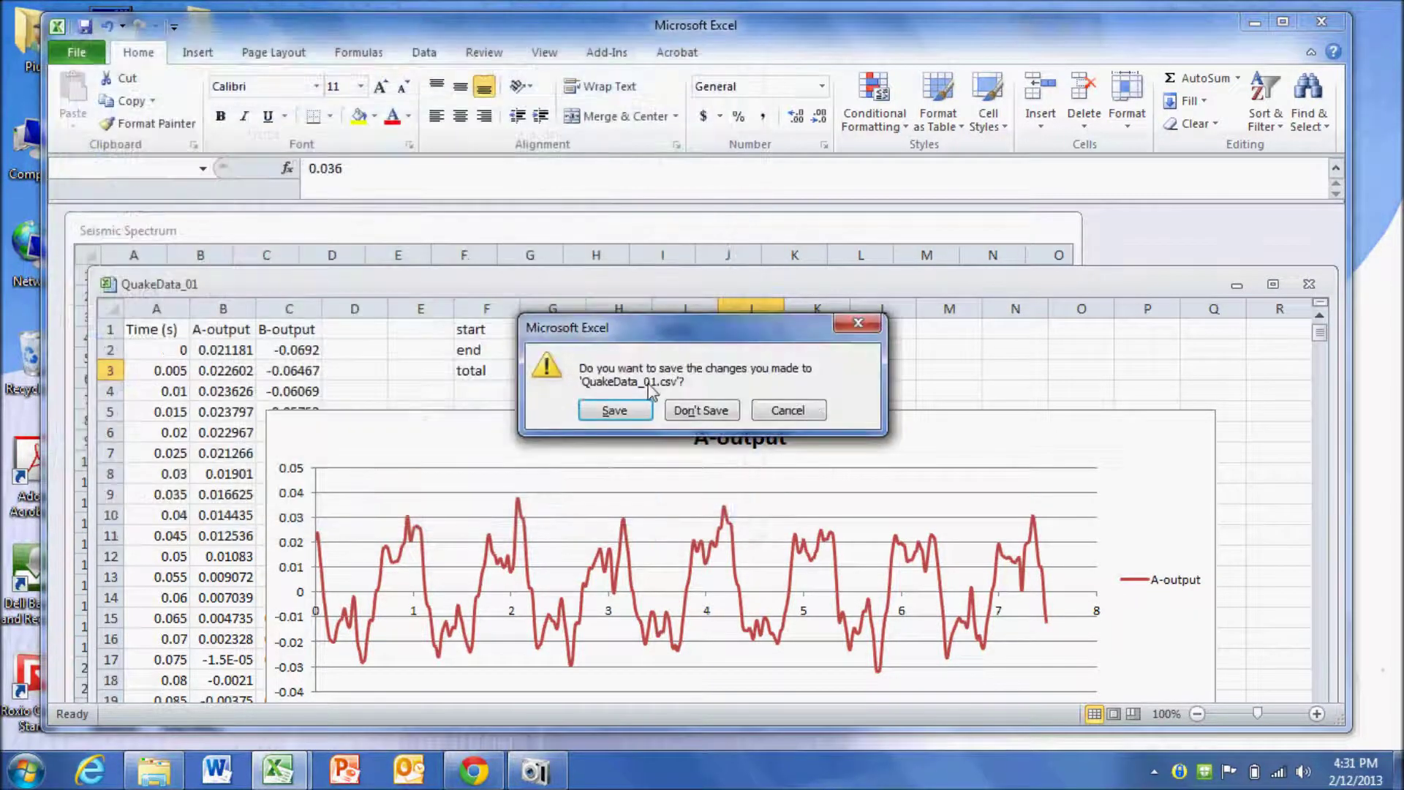
pyautogui.click(701, 412)
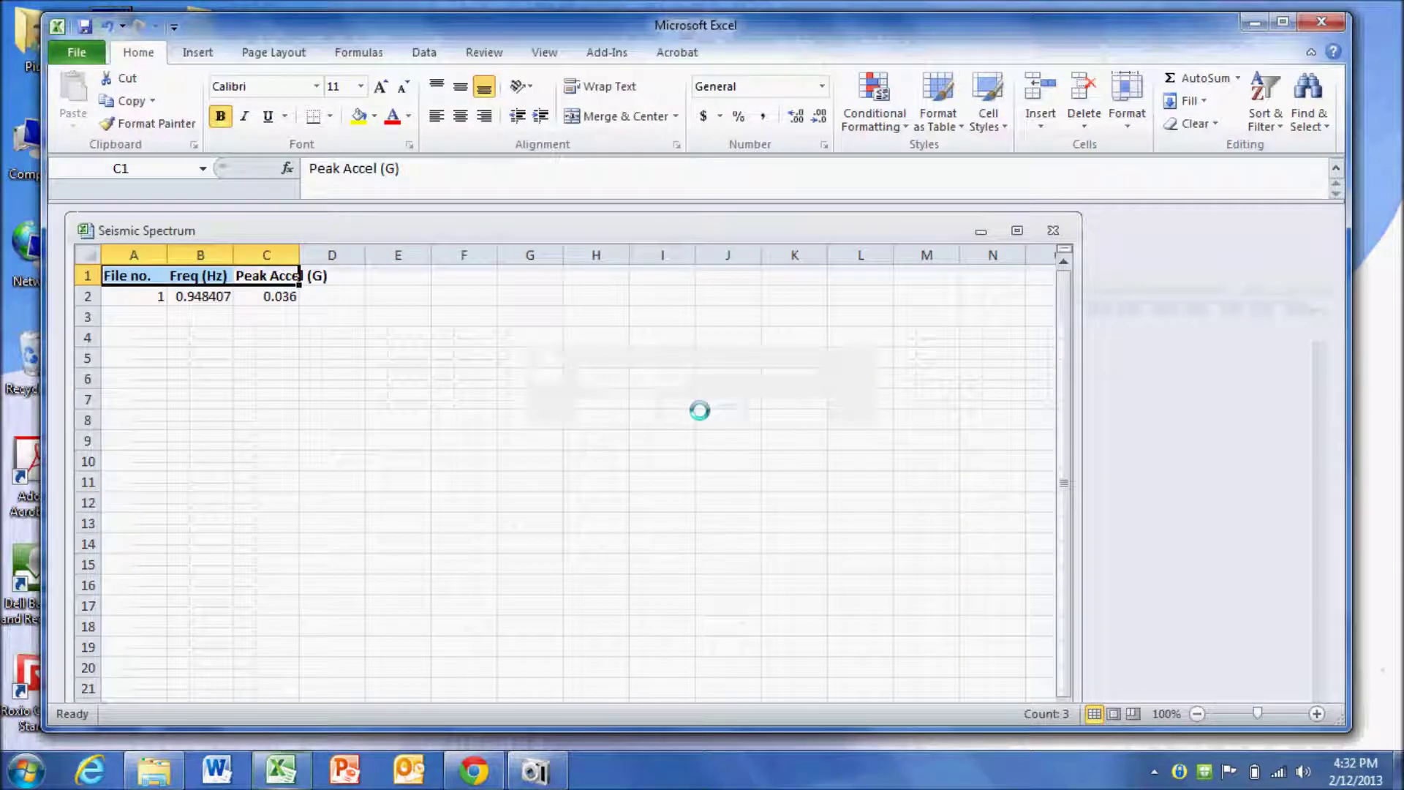
# Step: Leave the Seismic Spectrum workbook and open the QuakeData_02 file from the data folder
pyautogui.click(664, 390)
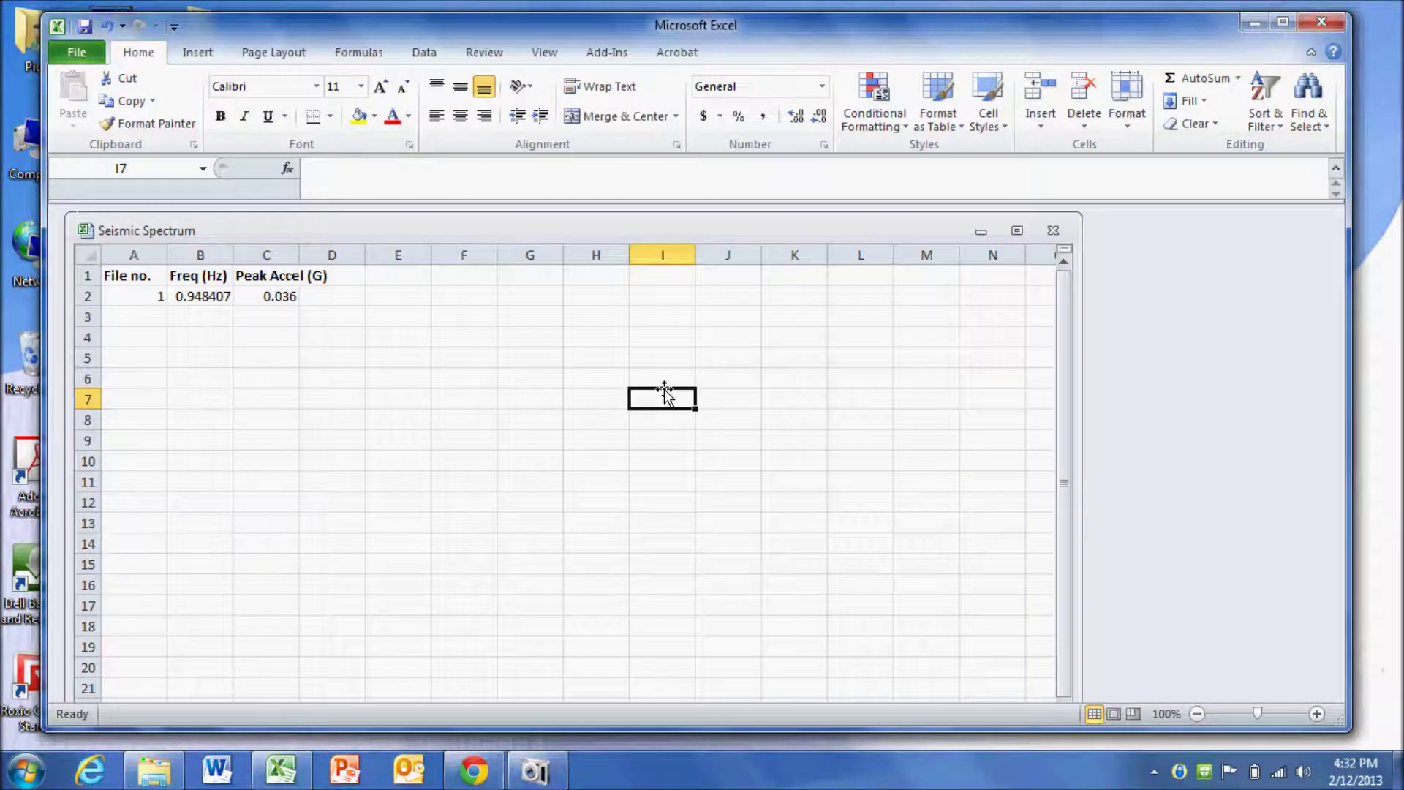
pyautogui.click(1252, 23)
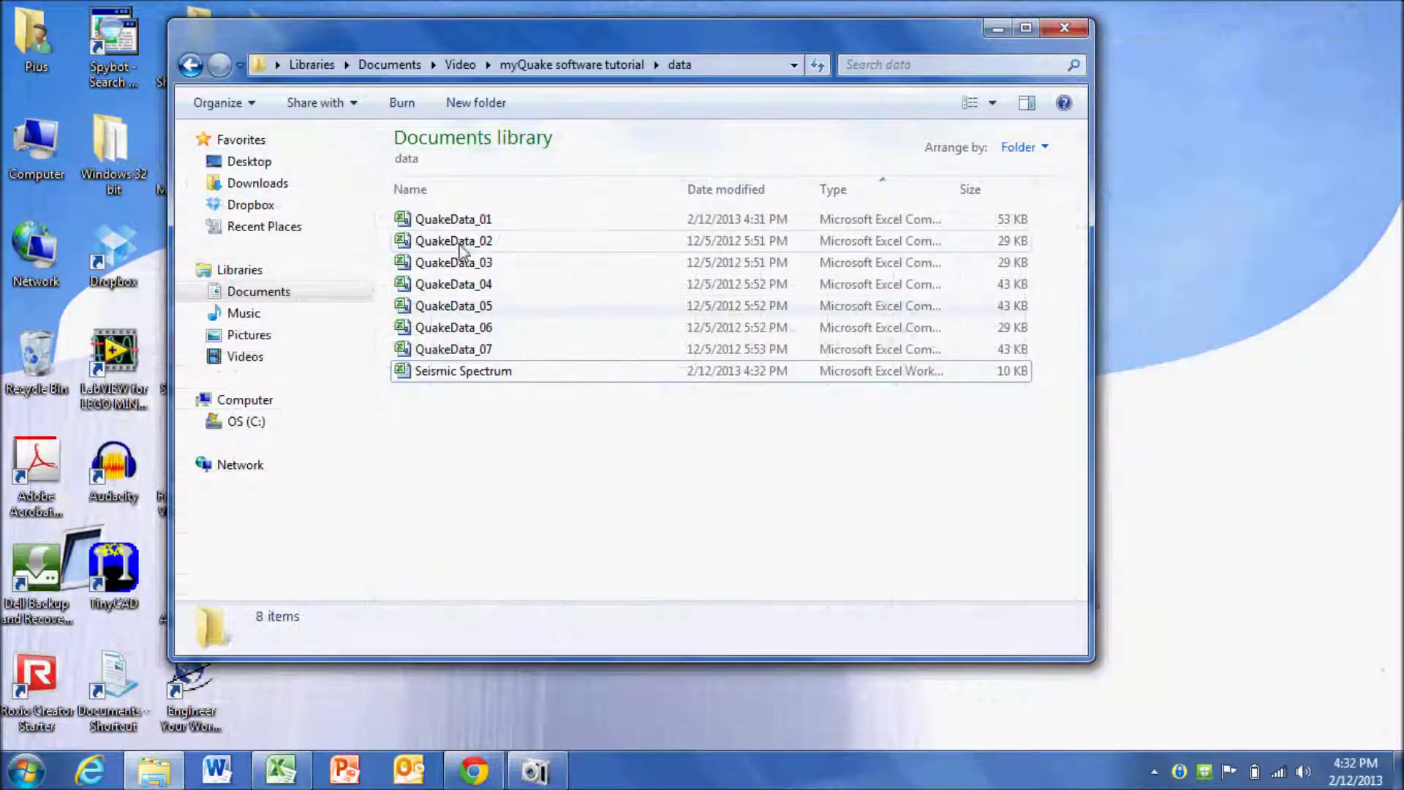
pyautogui.click(438, 221)
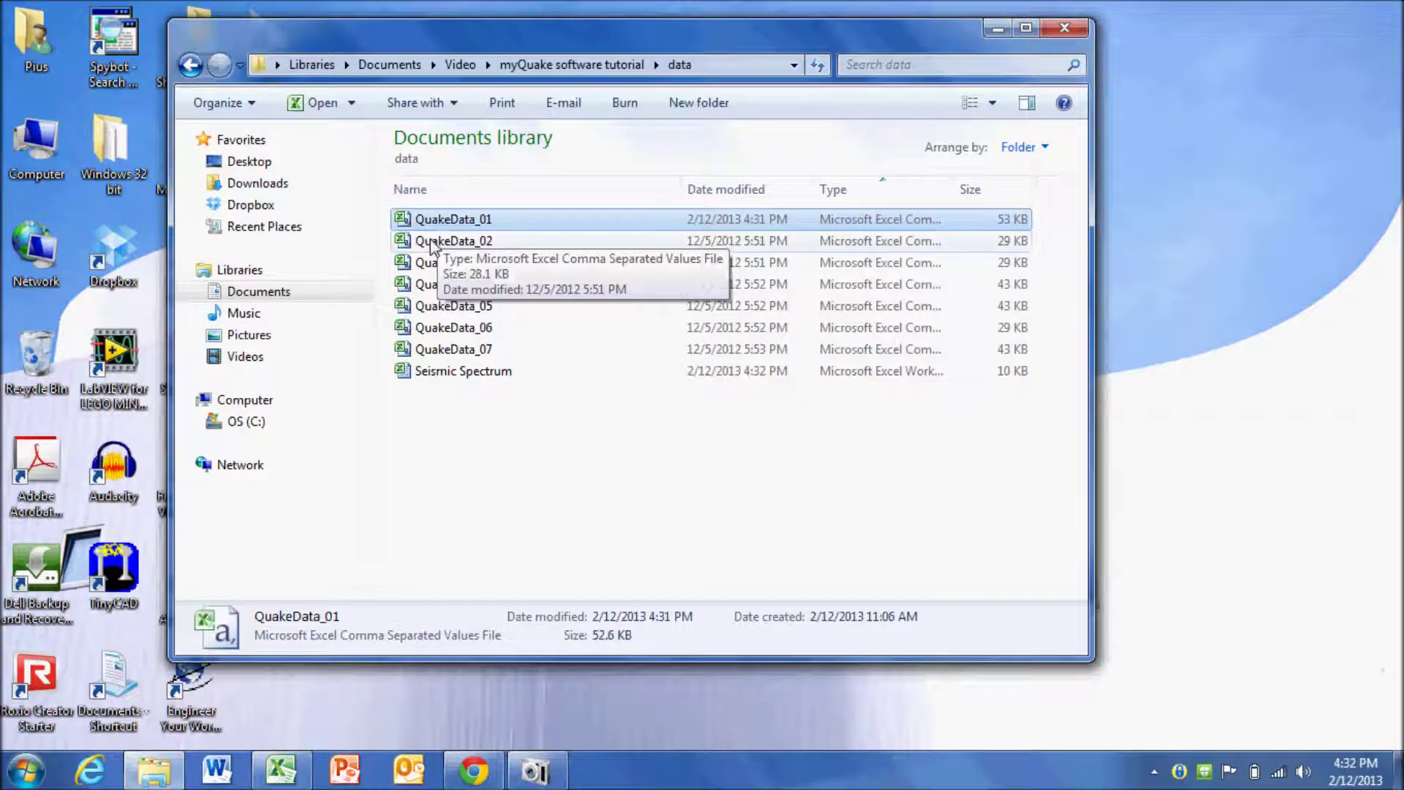
pyautogui.doubleClick(438, 241)
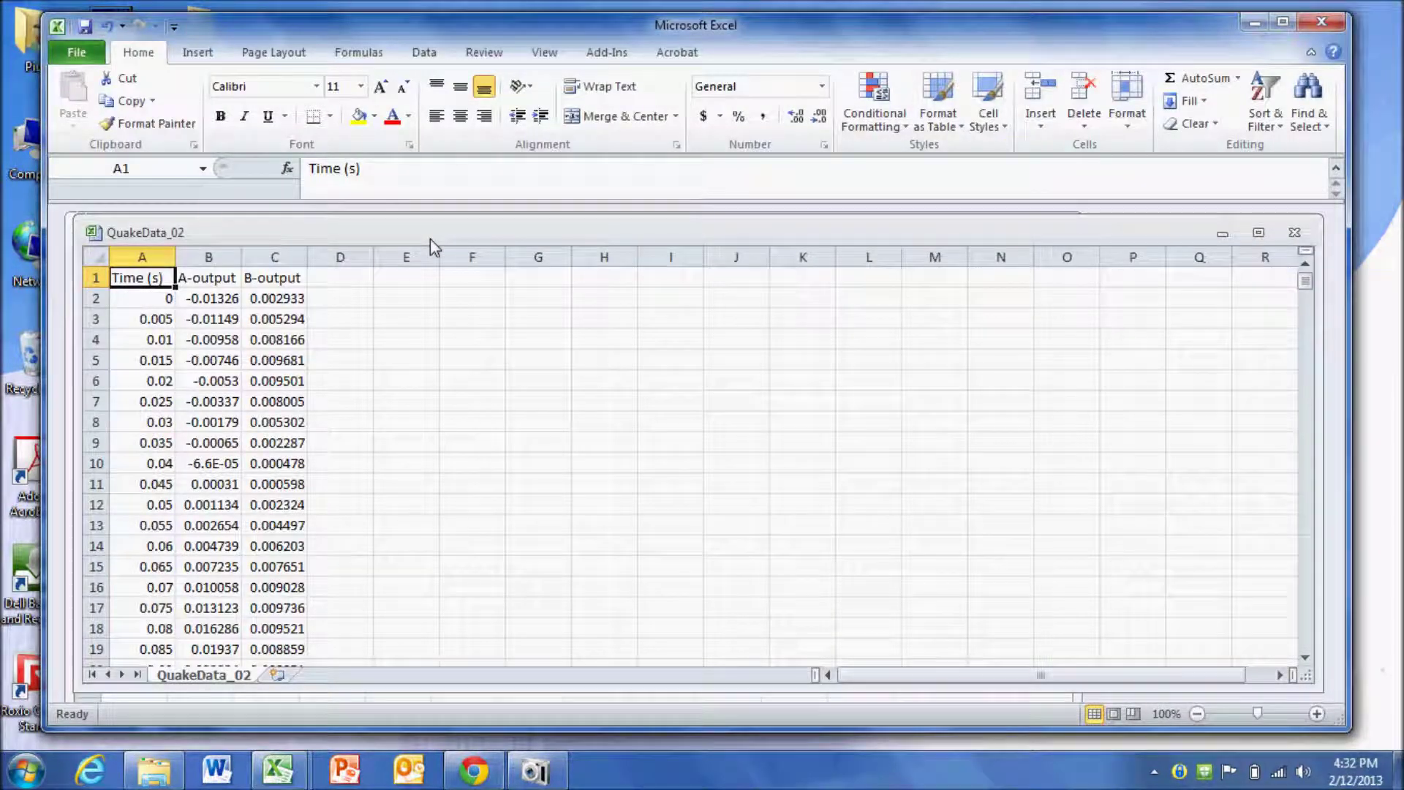
# Step: Insert a smooth-line scatter chart without markers from columns A to C of QuakeData_02 and widen it on both sides
pyautogui.click(173, 248)
pyautogui.moveTo(172, 249); pyautogui.dragTo(264, 251)
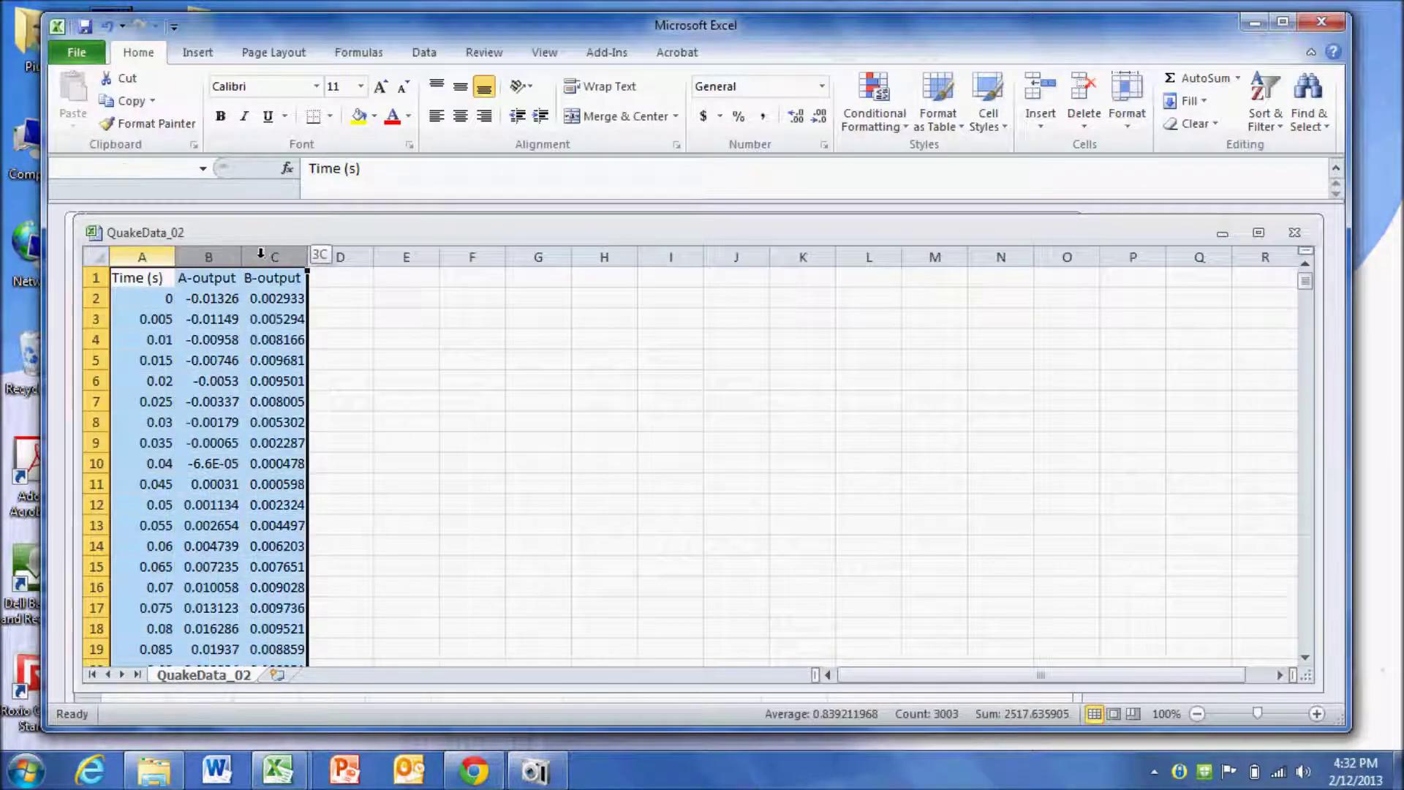
pyautogui.click(197, 54)
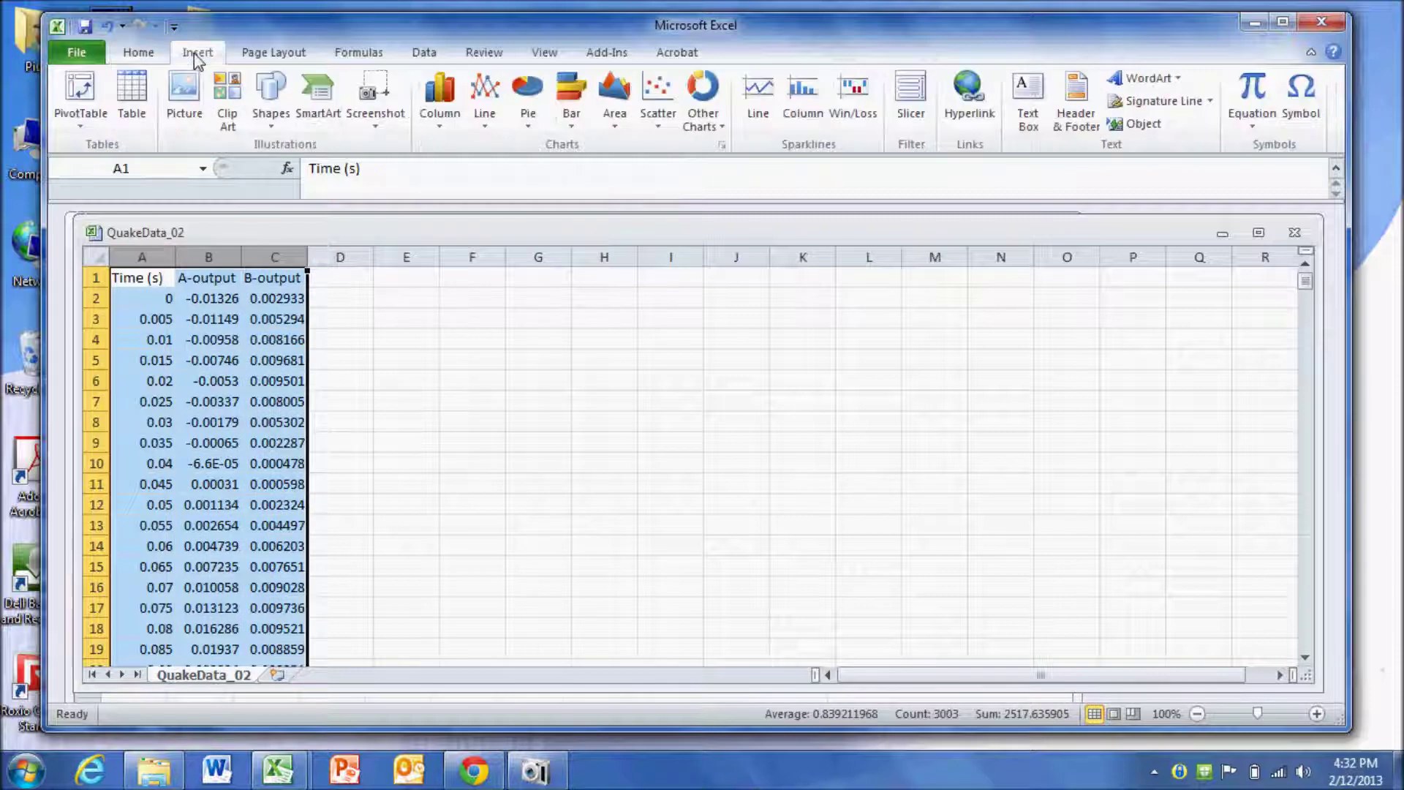
pyautogui.click(658, 102)
pyautogui.click(668, 257)
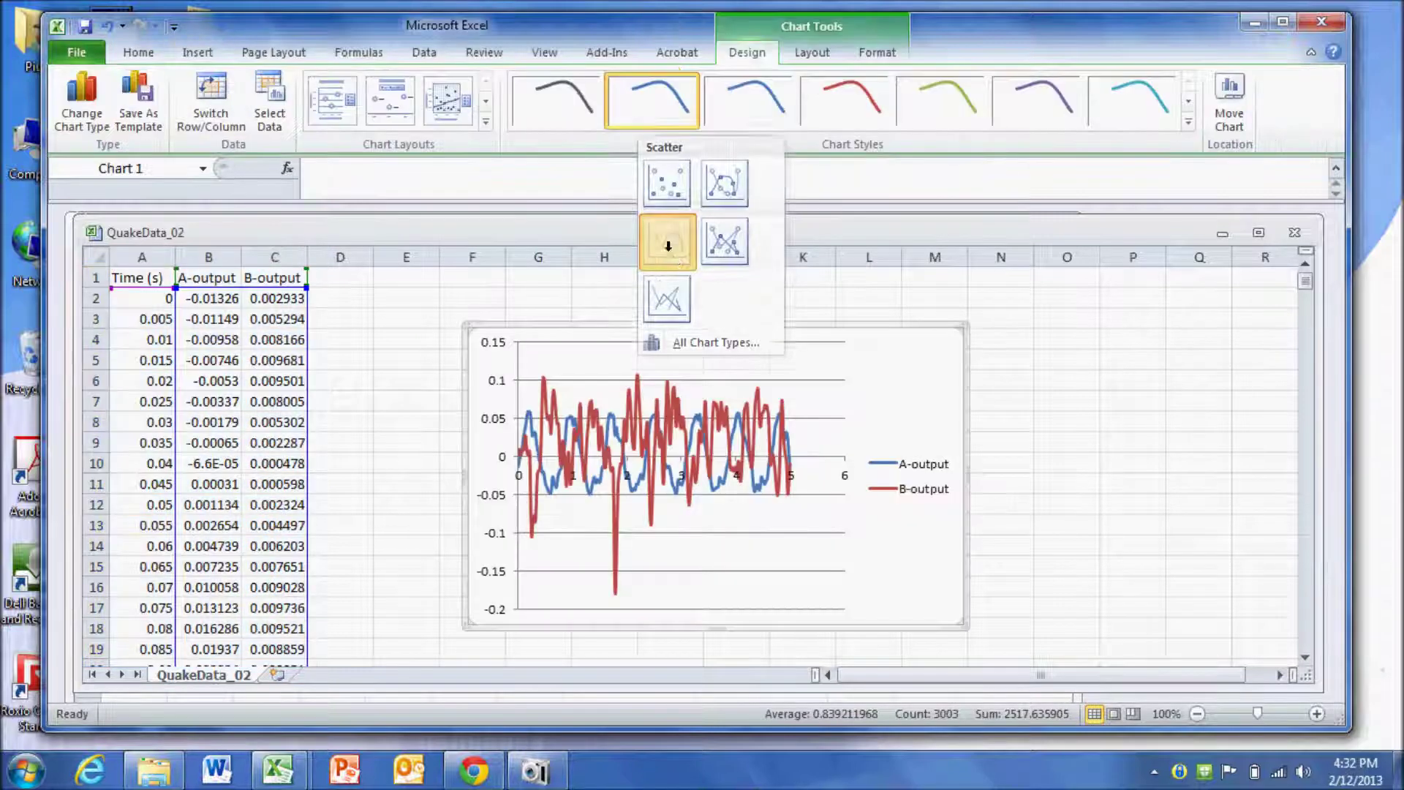
pyautogui.moveTo(463, 473); pyautogui.dragTo(235, 473)
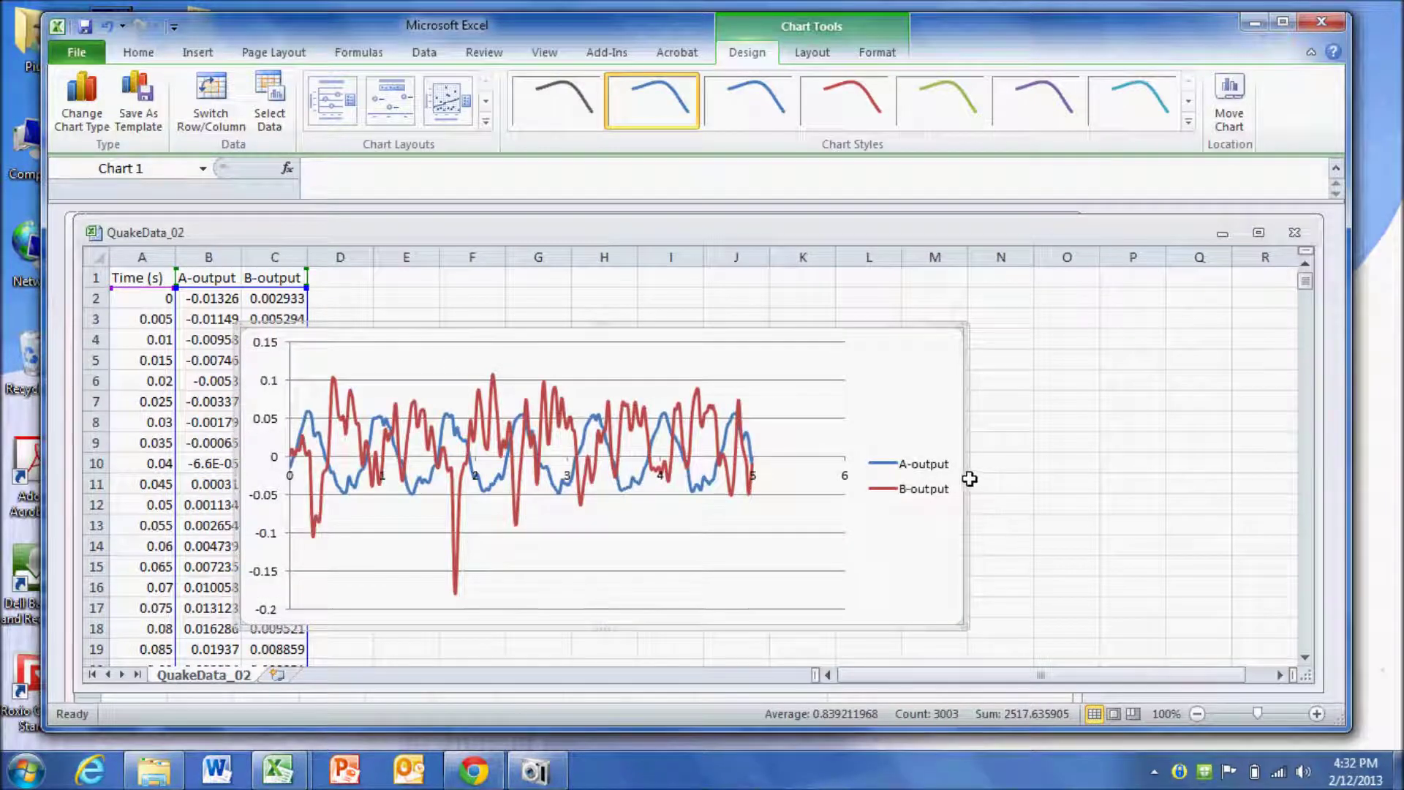
pyautogui.moveTo(967, 479); pyautogui.dragTo(1212, 490)
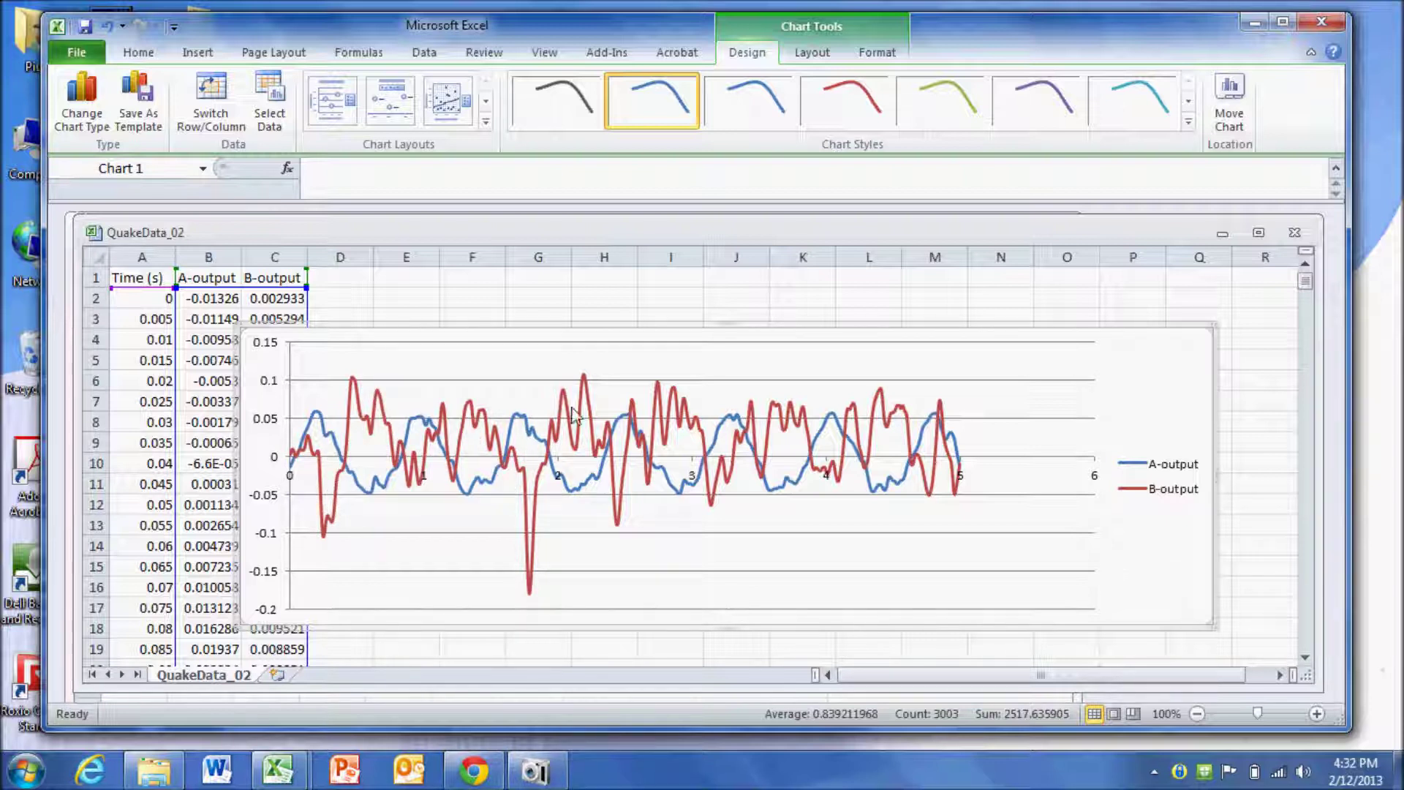
# Step: Delete the B-output series from the QuakeData_02 chart, keeping only the A-output curve
pyautogui.moveTo(617, 466)
pyautogui.moveTo(840, 496)
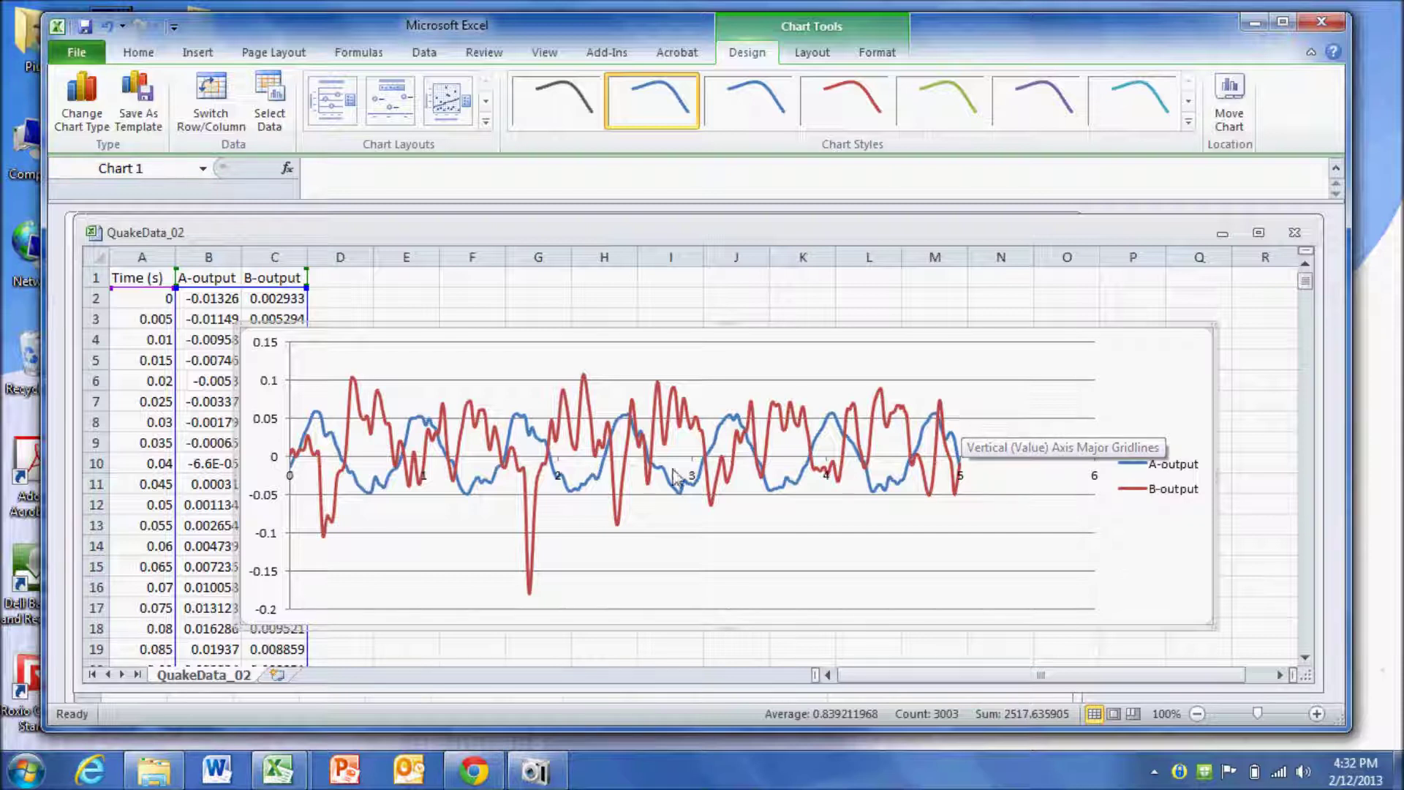
pyautogui.moveTo(668, 436)
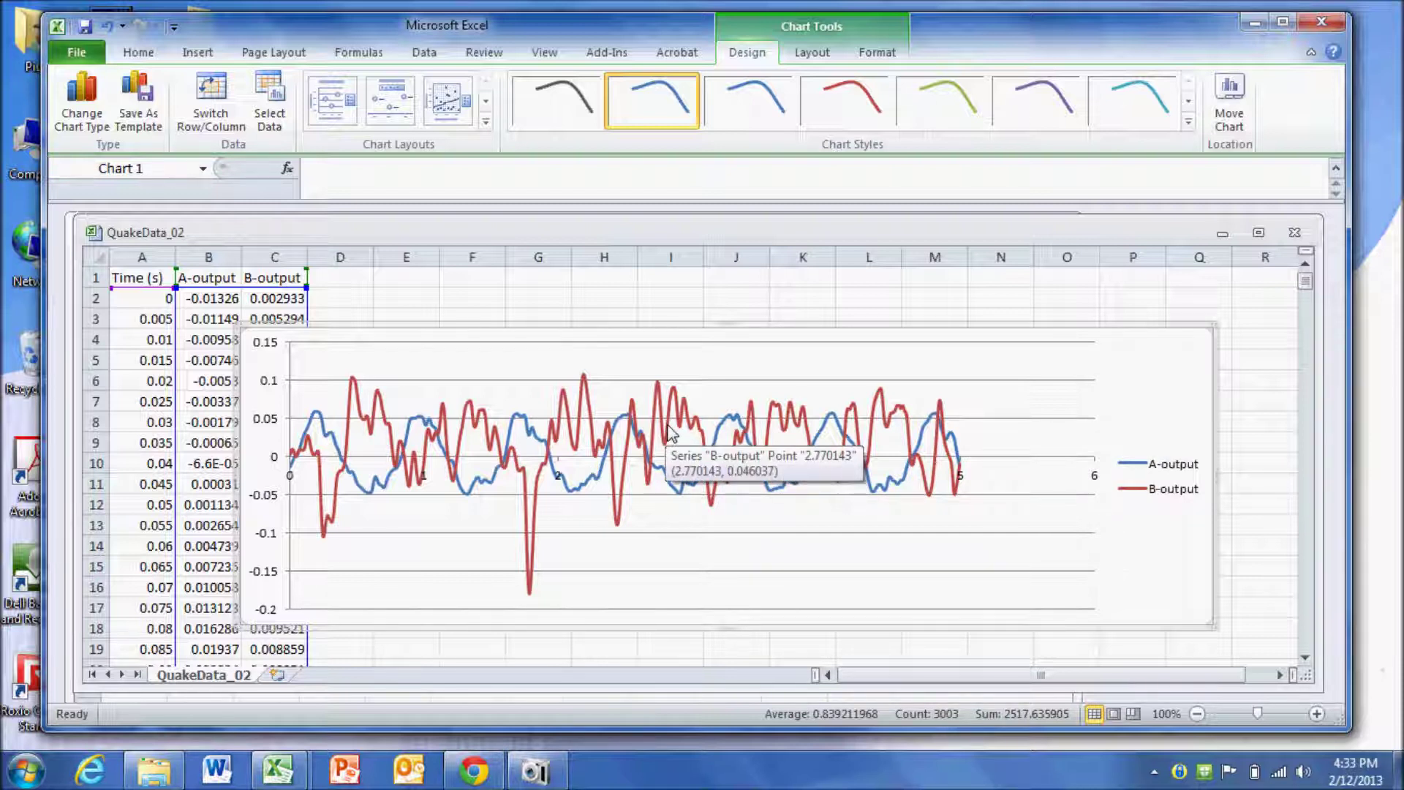
pyautogui.click(667, 436)
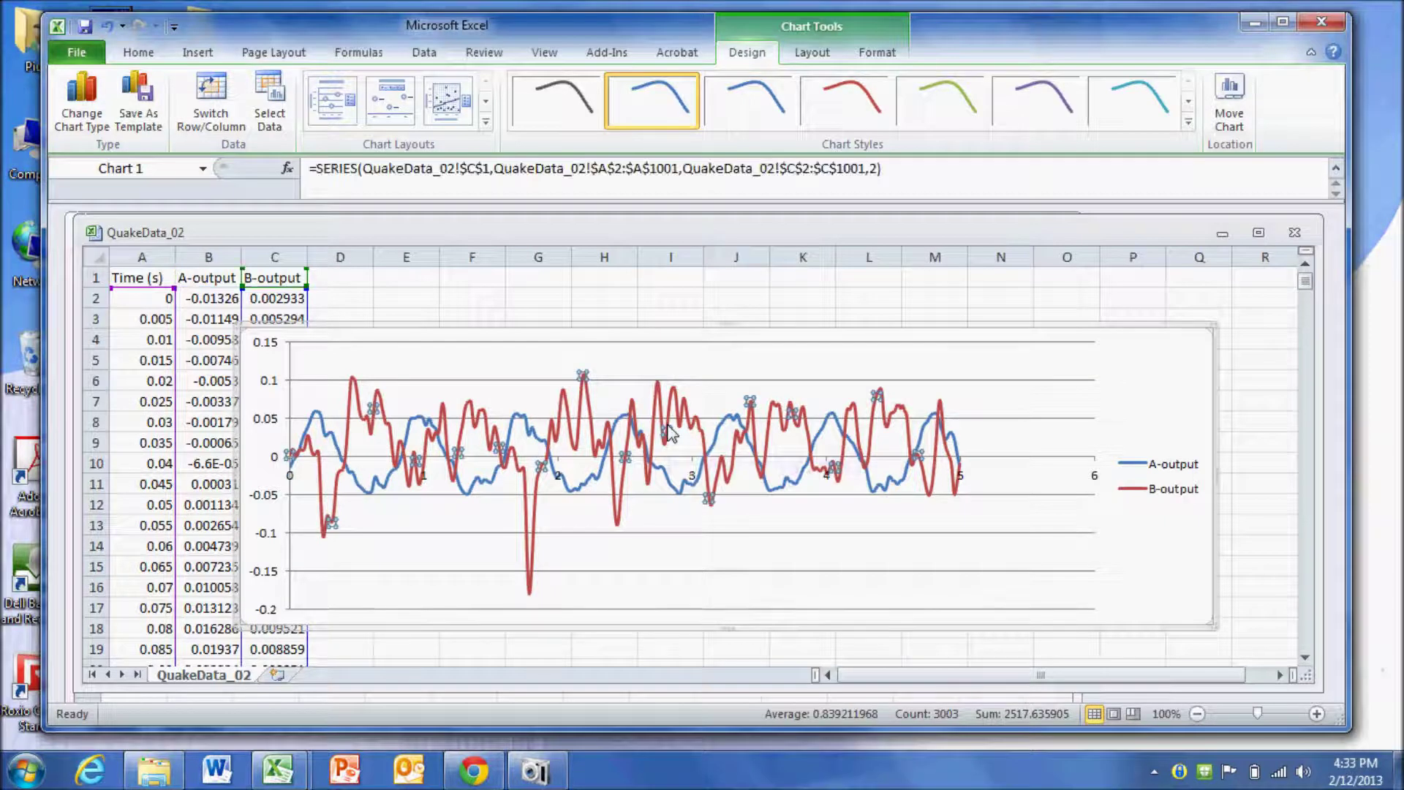
pyautogui.press('Delete')
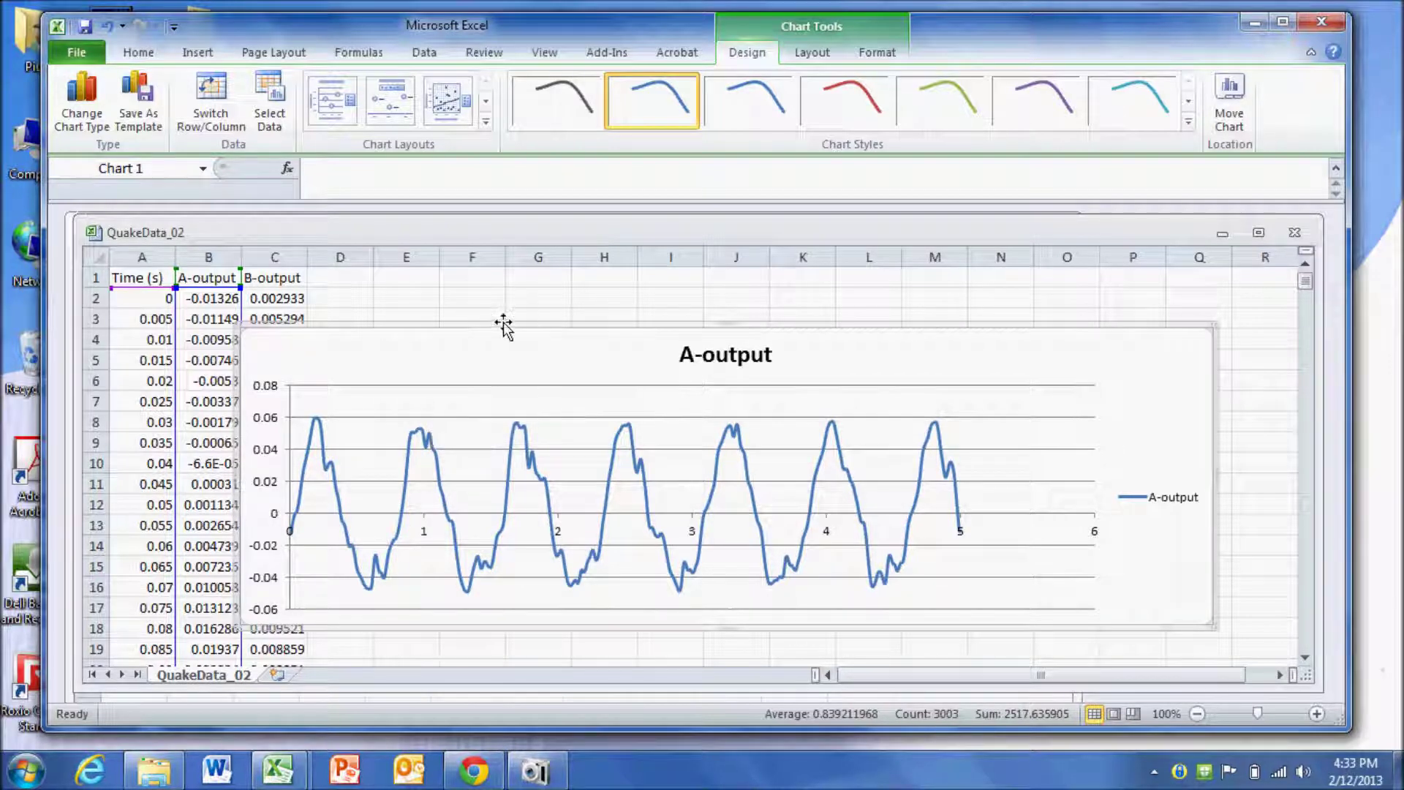
# Step: Move the QuakeData_02 chart slightly down to clear the upper rows, and enter the label start in G1 with 0 in H1
pyautogui.moveTo(505, 333); pyautogui.dragTo(516, 348)
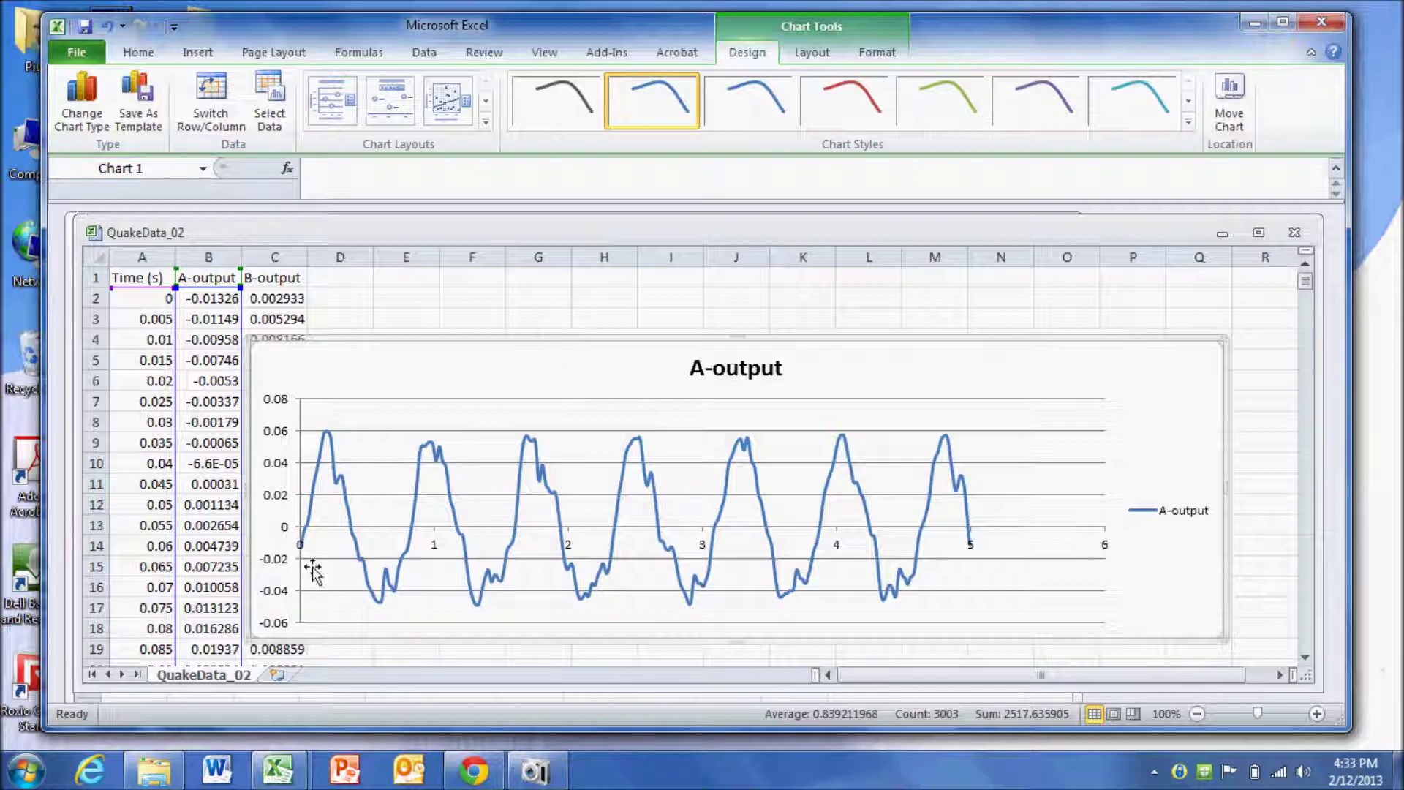
pyautogui.click(534, 278)
pyautogui.write('start')
pyautogui.press('Tab')
pyautogui.write('0')
pyautogui.click(461, 319)
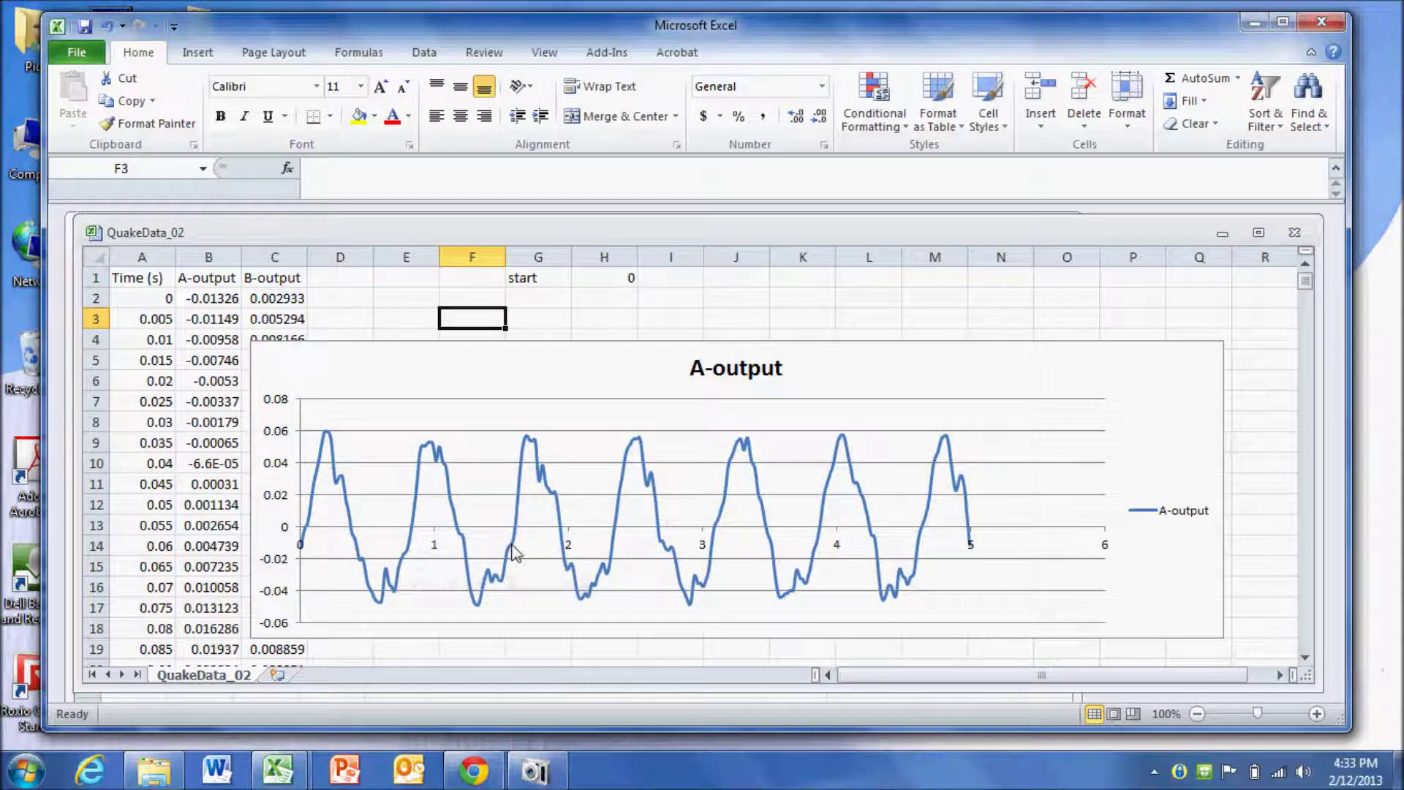
# Step: Read the time at the end of the last full cycle on the A-output curve and record it as end, 4.605, in G2:H2
pyautogui.moveTo(614, 547)
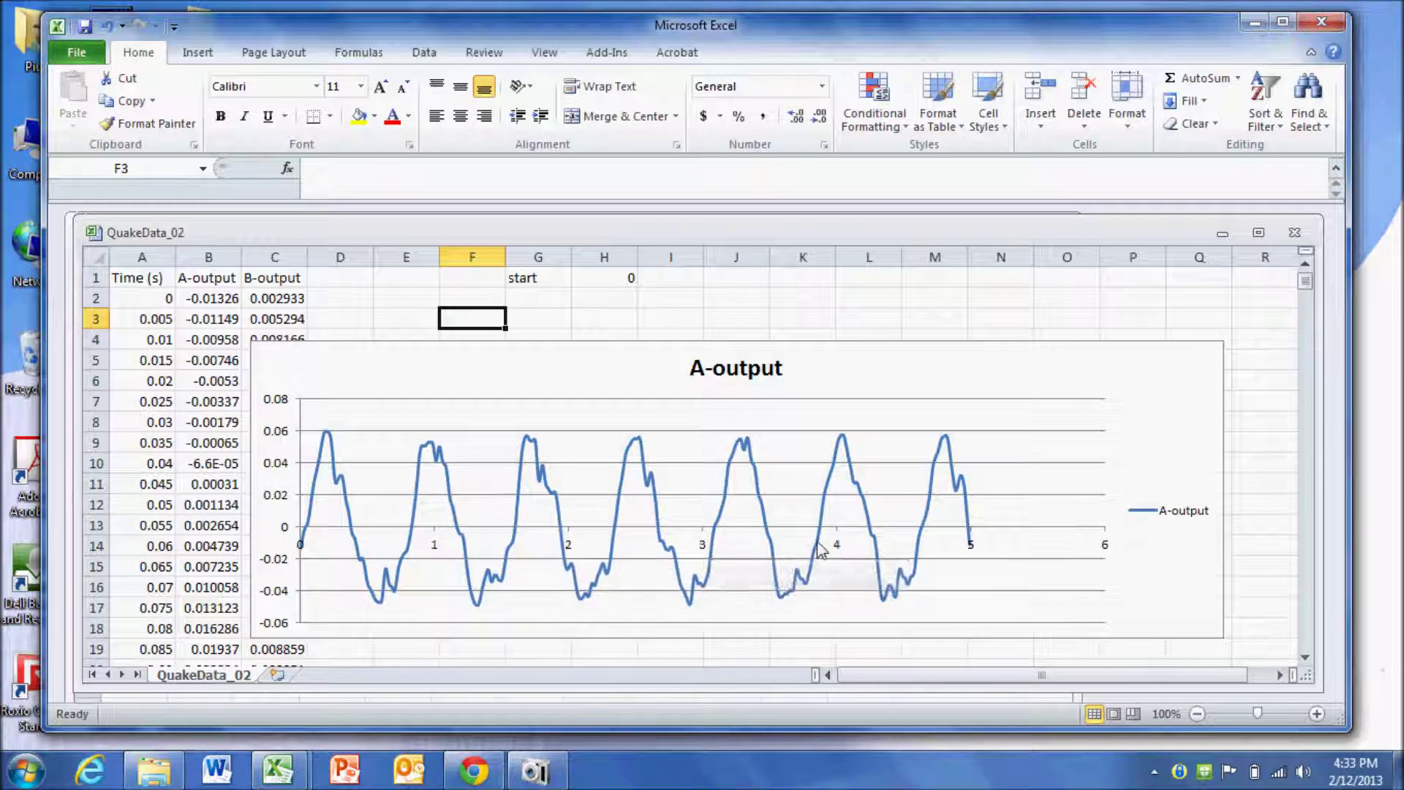
pyautogui.moveTo(922, 549)
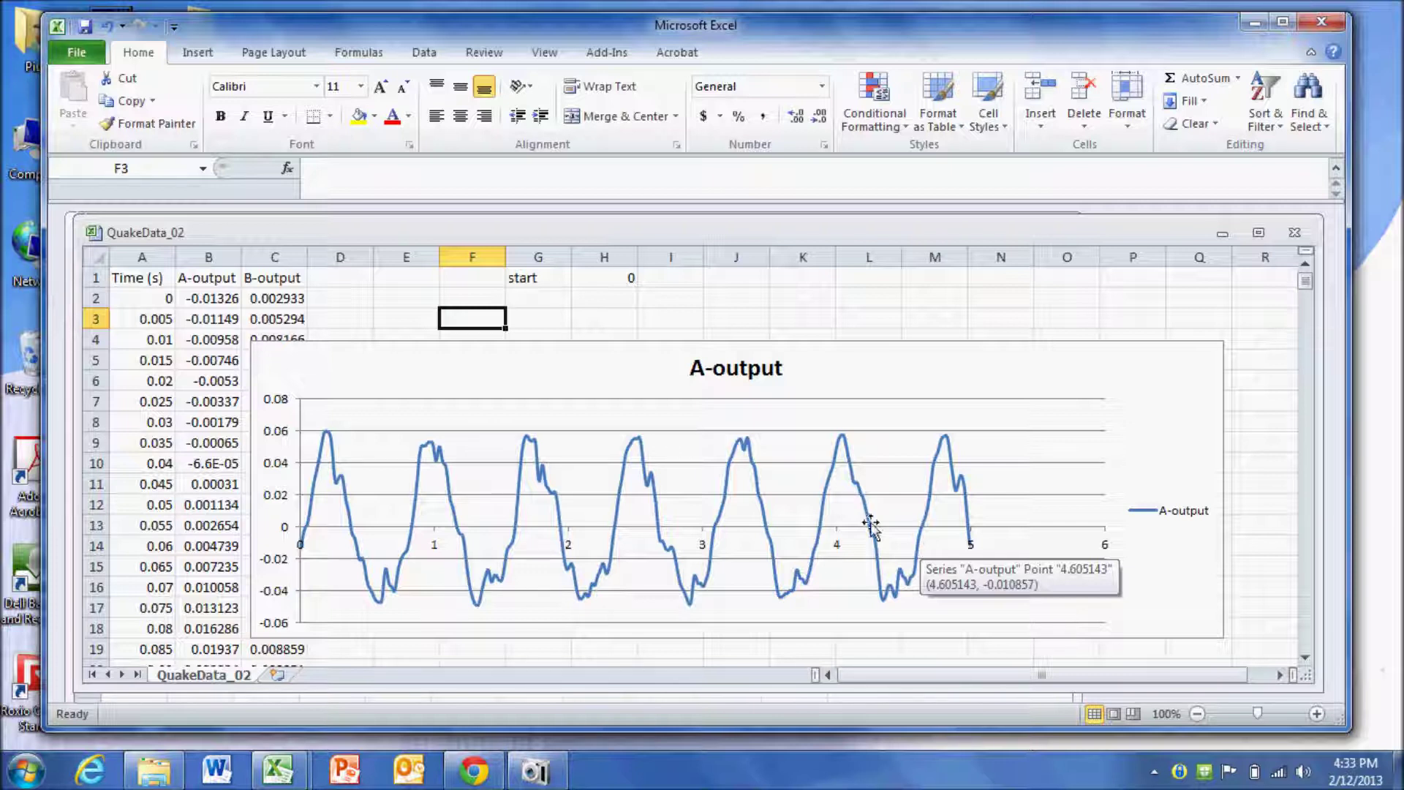
pyautogui.press('Right')
pyautogui.press('Right')
pyautogui.press('Up')
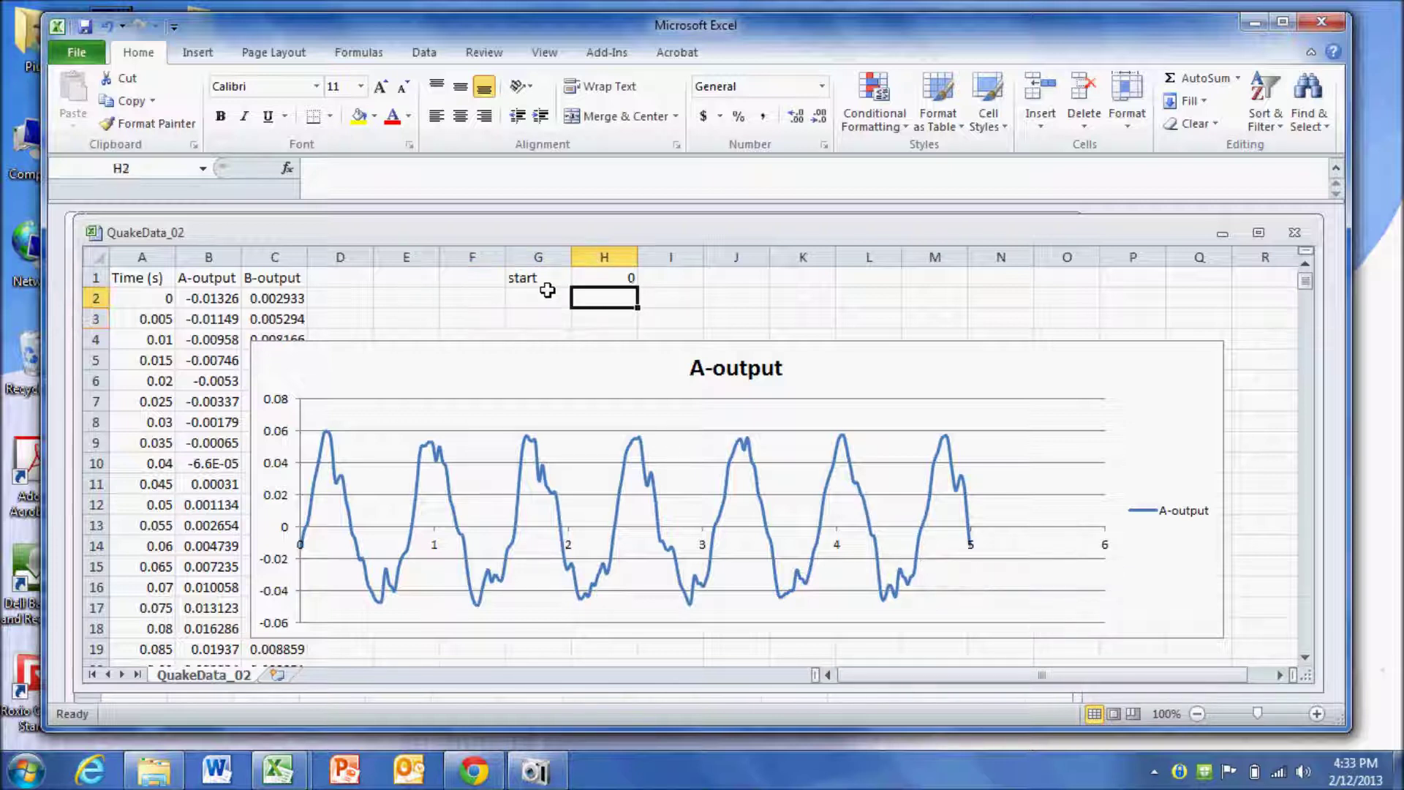
pyautogui.write('4.605')
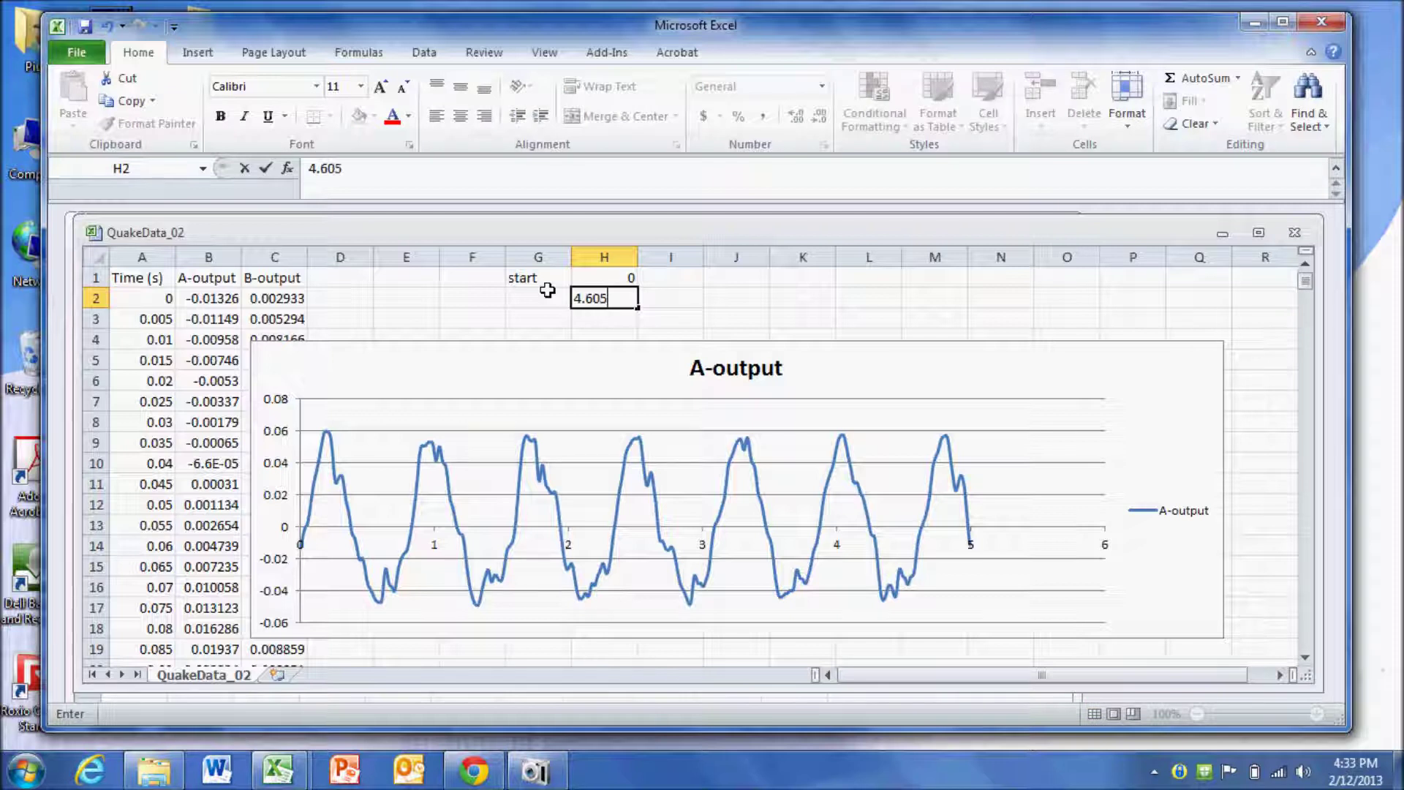
pyautogui.press('Return')
pyautogui.press('Up')
pyautogui.press('Left')
pyautogui.write('end')
pyautogui.press('Return')
# Step: Enter the label cycles in J1 and the cycle count 6 in K1
pyautogui.press('Right')
pyautogui.press('Right')
pyautogui.press('Right')
pyautogui.press('Up')
pyautogui.press('Up')
pyautogui.write('cycles')
pyautogui.press('Return')
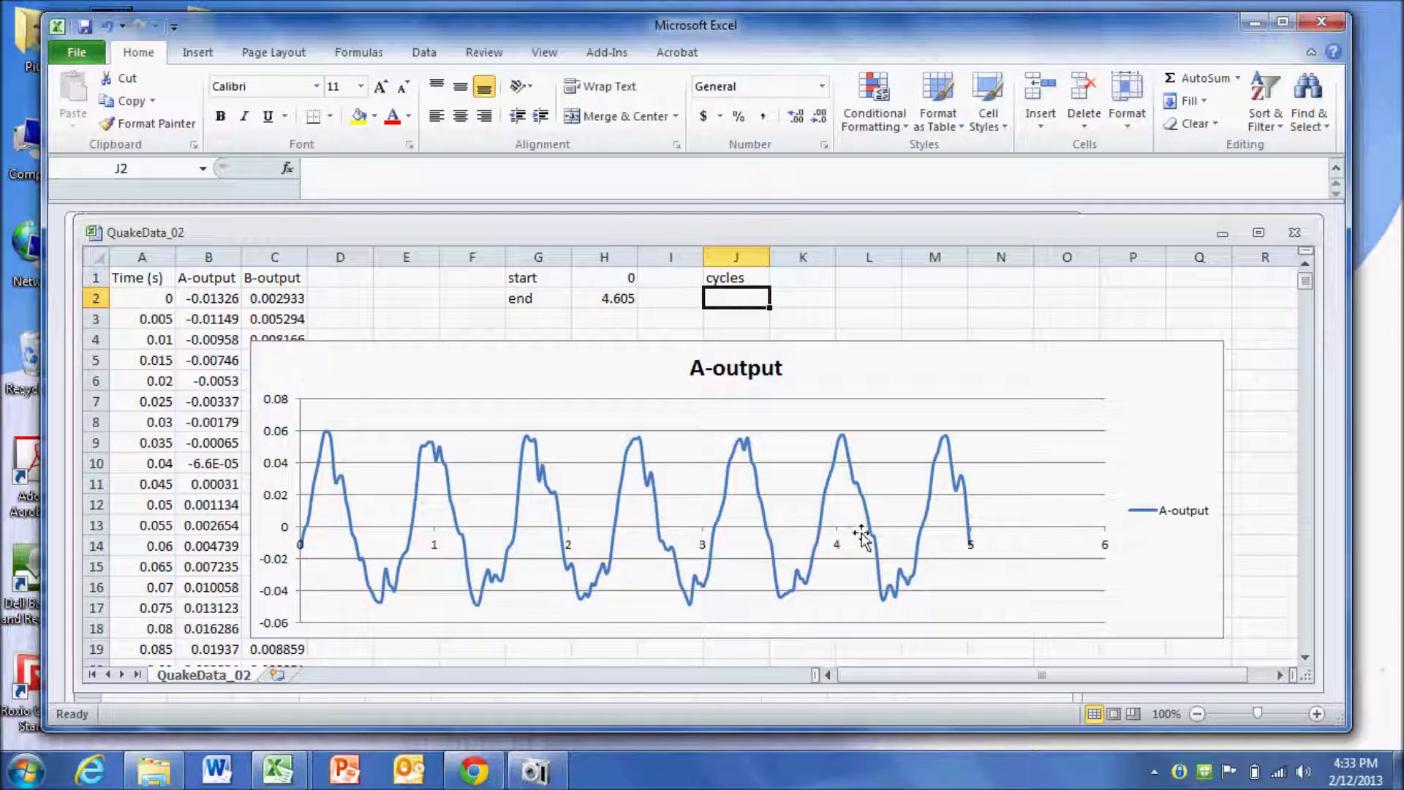
pyautogui.press('Up')
pyautogui.press('Right')
pyautogui.write('6')
pyautogui.press('Return')
# Step: Label J2 freq, calculate the frequency in K2 with =K1/H2, and enter the unit Hz in L2
pyautogui.press('Left')
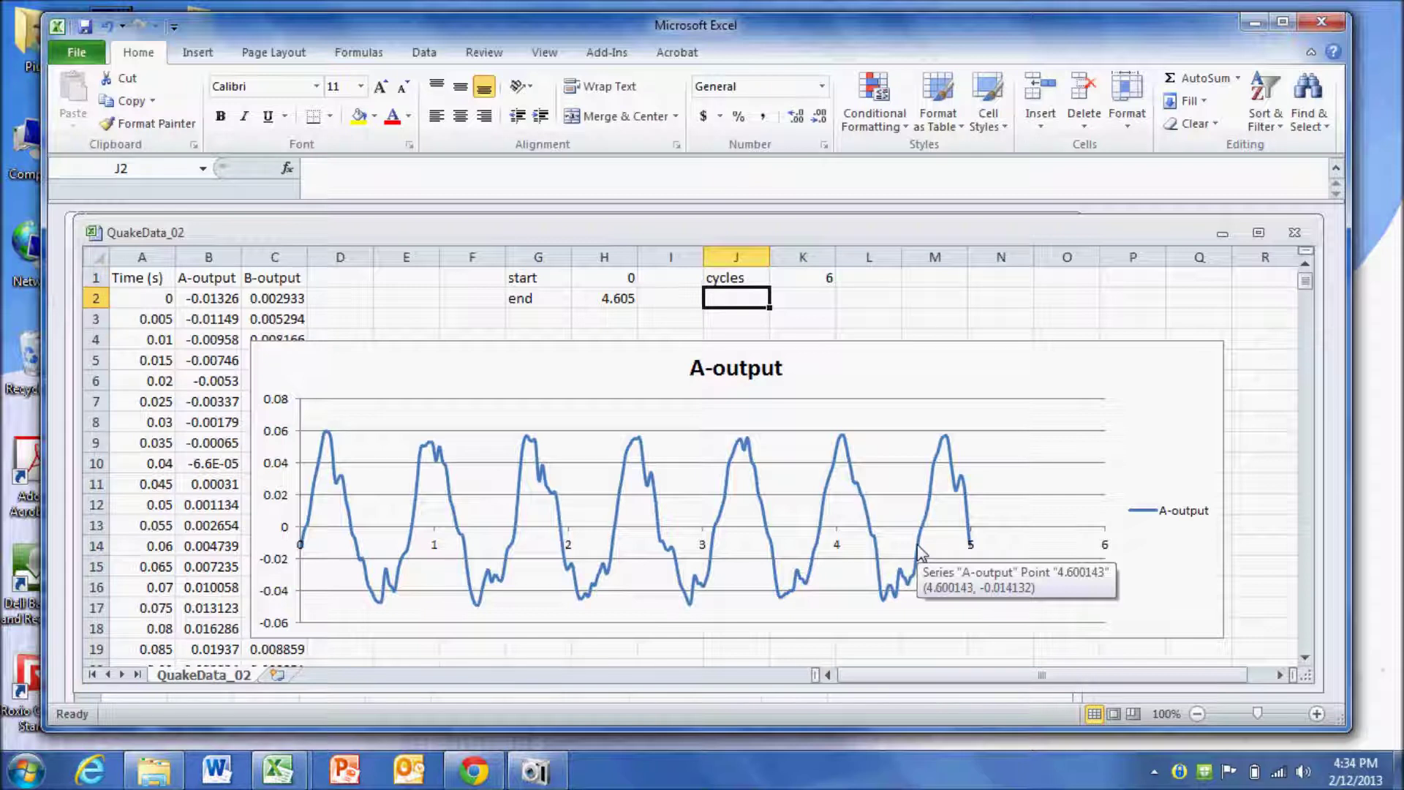
pyautogui.write('freq')
pyautogui.press('Tab')
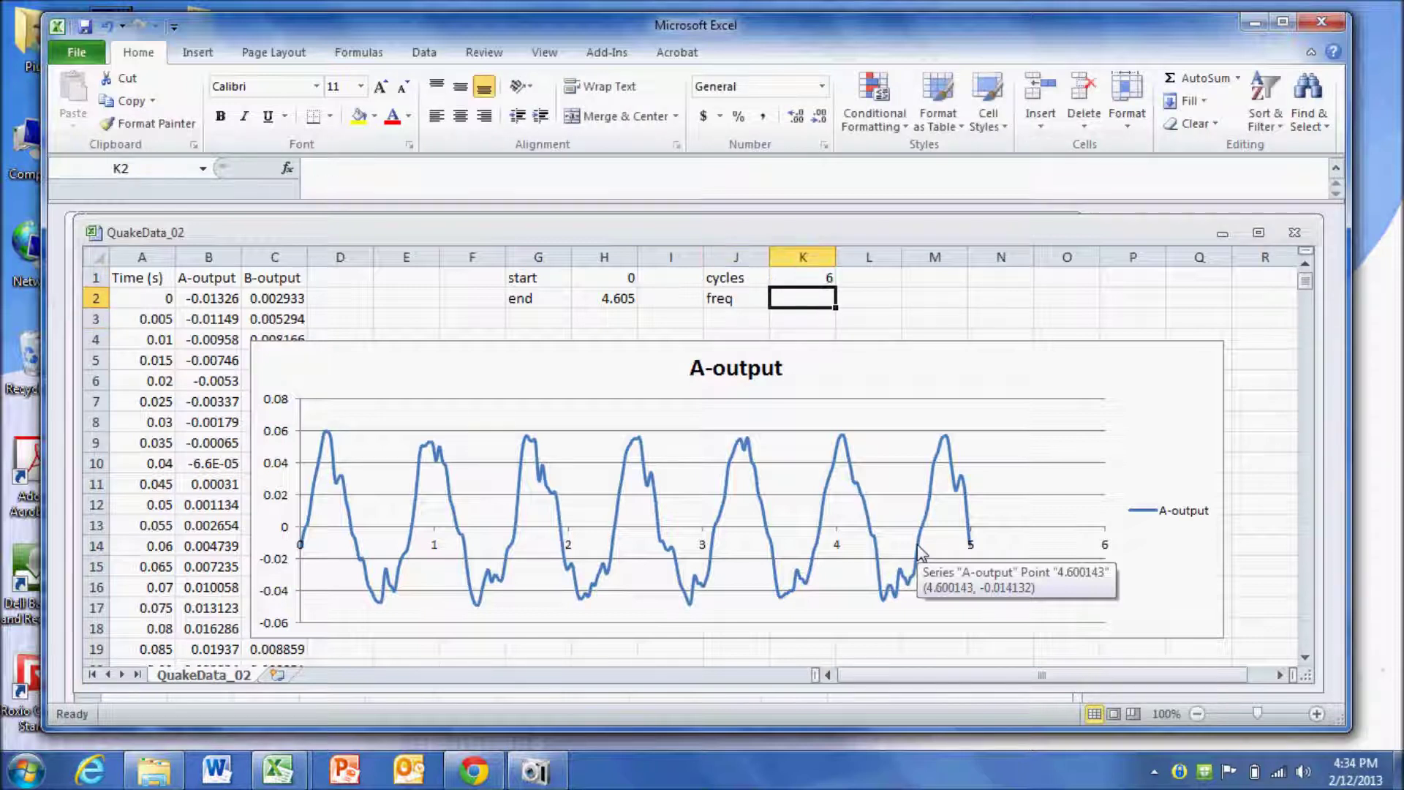
pyautogui.write('=')
pyautogui.press('Up')
pyautogui.write('/')
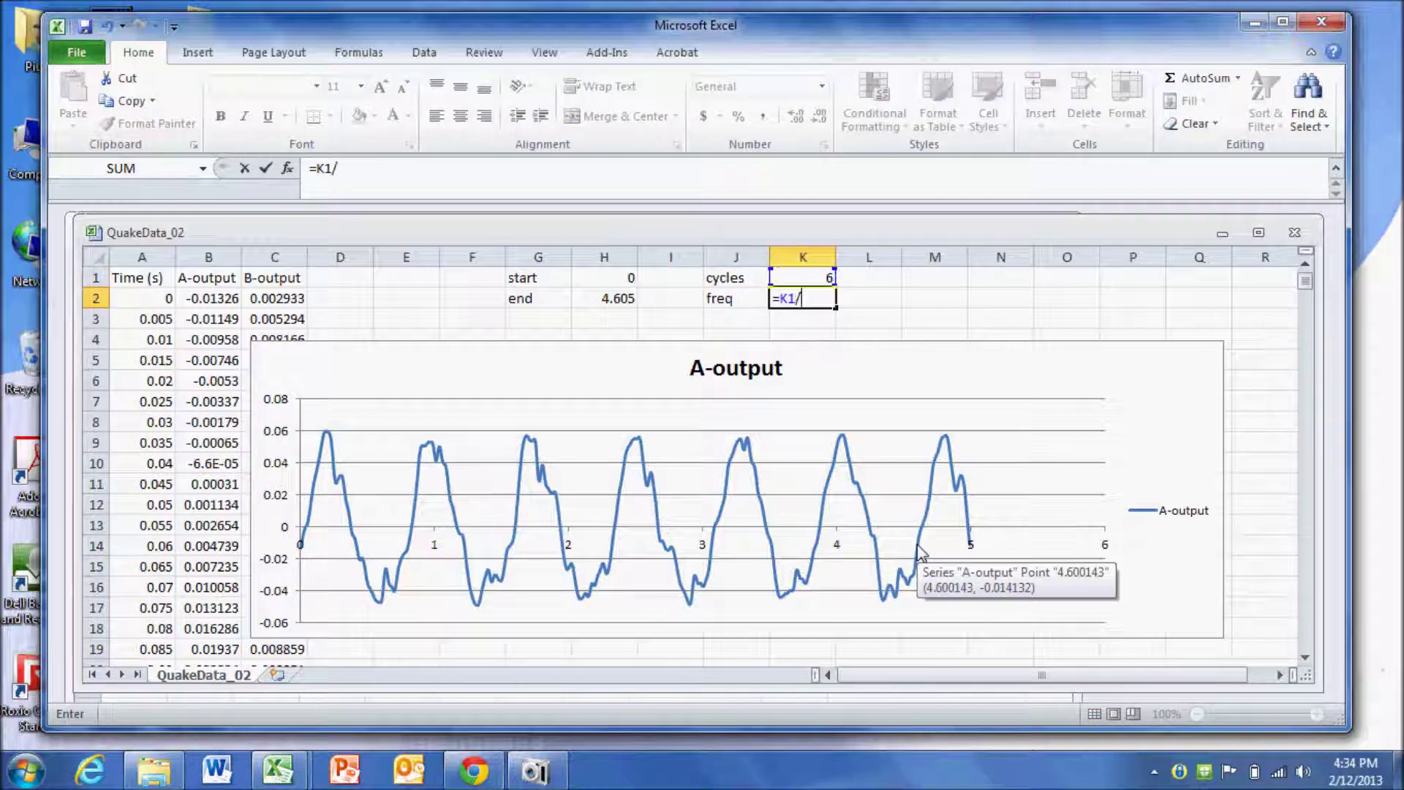
pyautogui.click(602, 302)
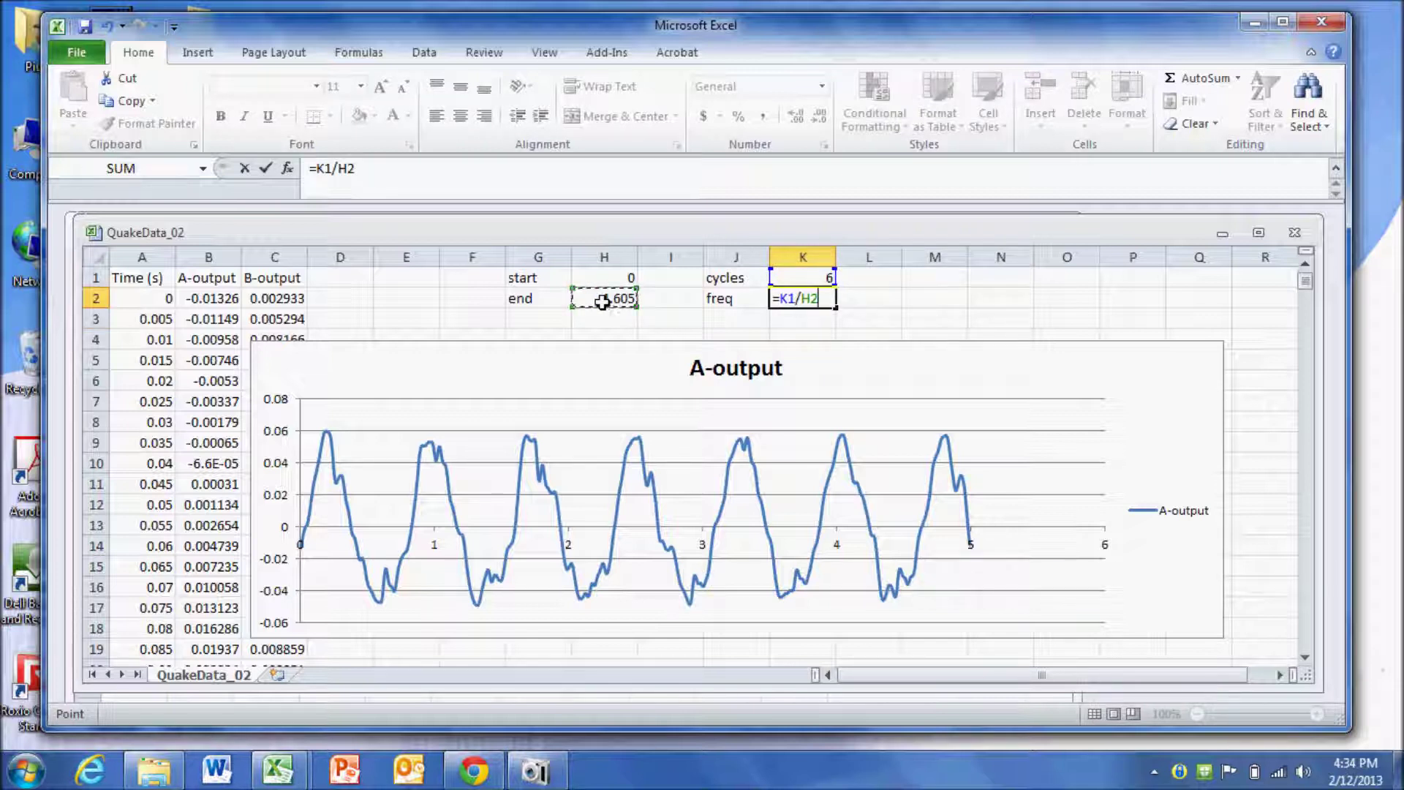
pyautogui.press('Return')
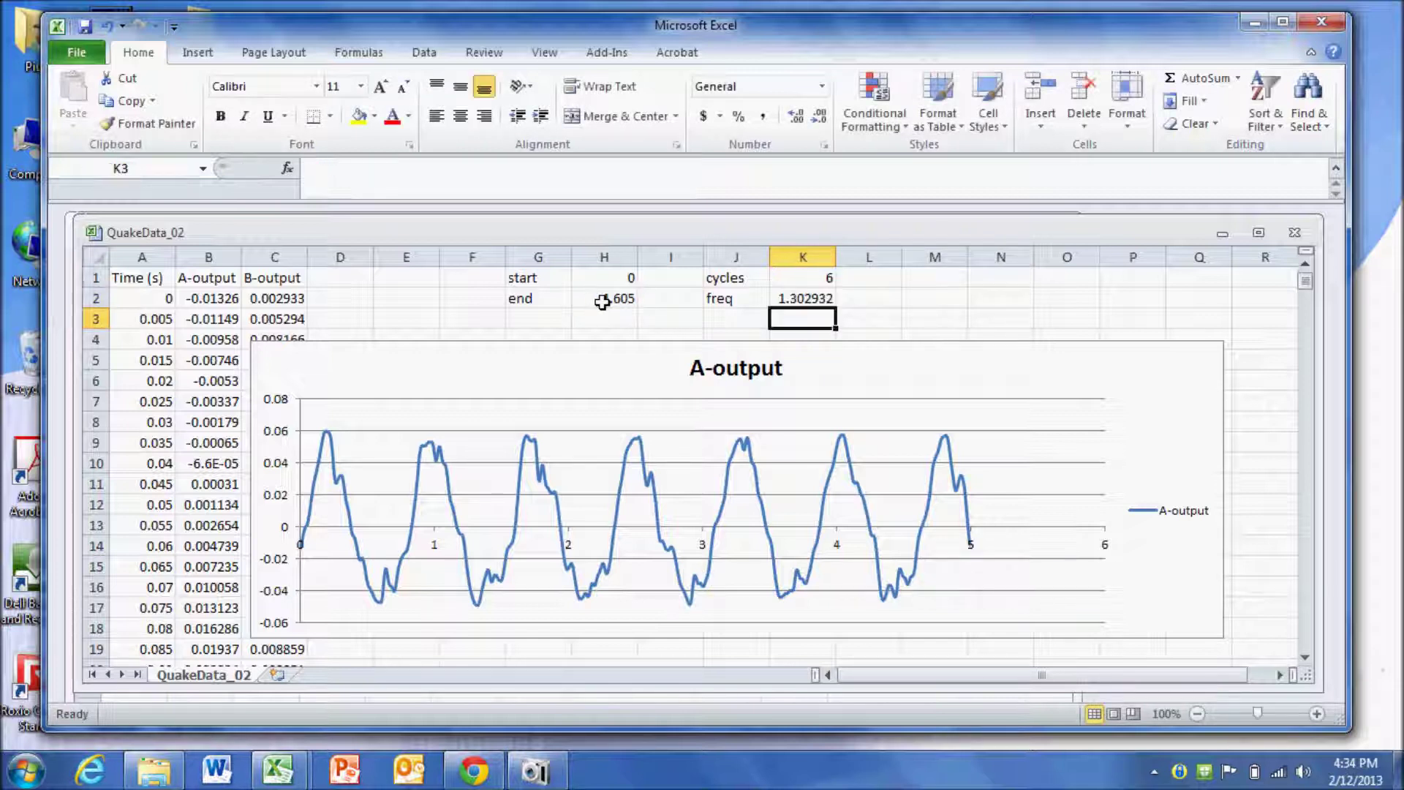
pyautogui.click(861, 302)
pyautogui.write('Hz')
pyautogui.press('Return')
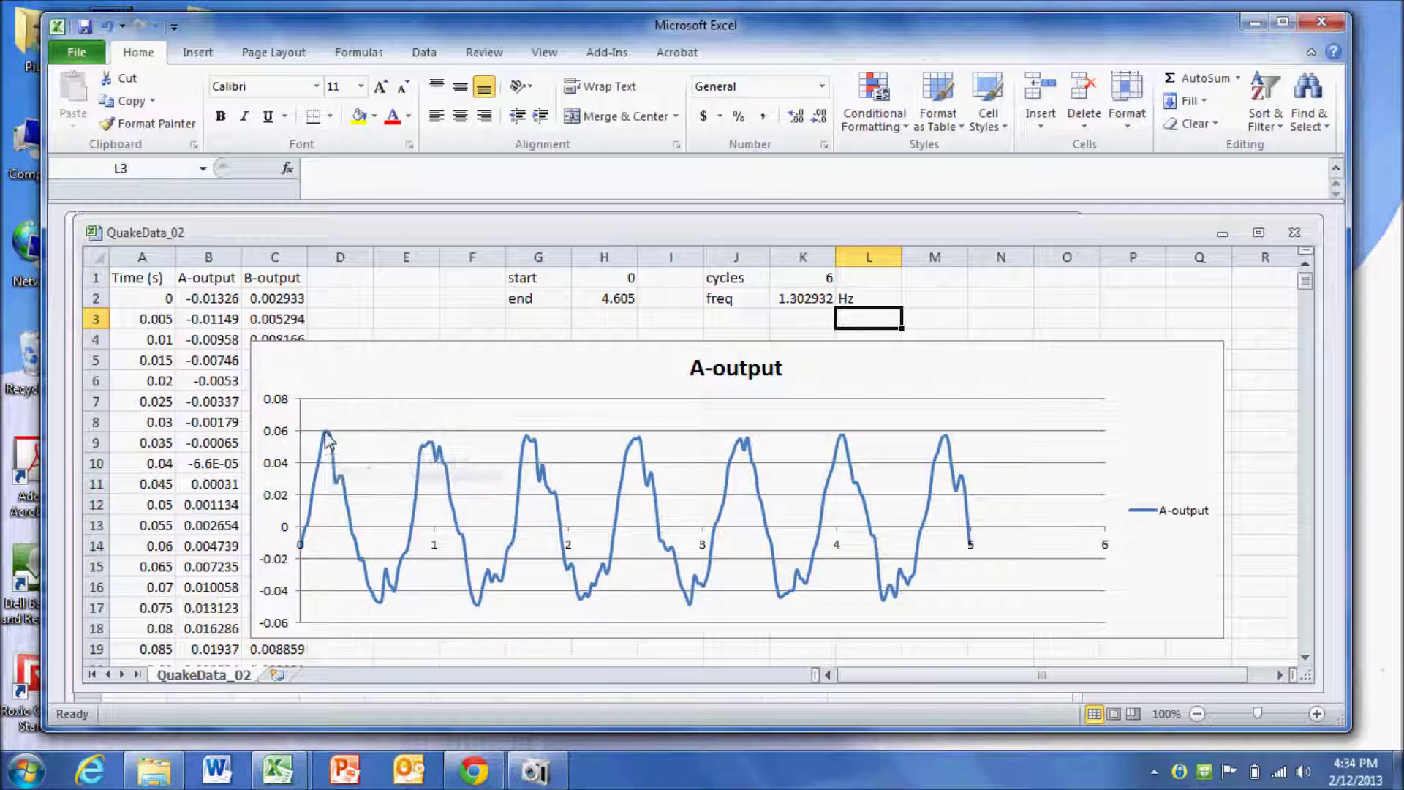
# Step: Read the acceleration at the first peak of the curve and record it in row 3 as peak accl, 0.0565, G
pyautogui.moveTo(327, 434)
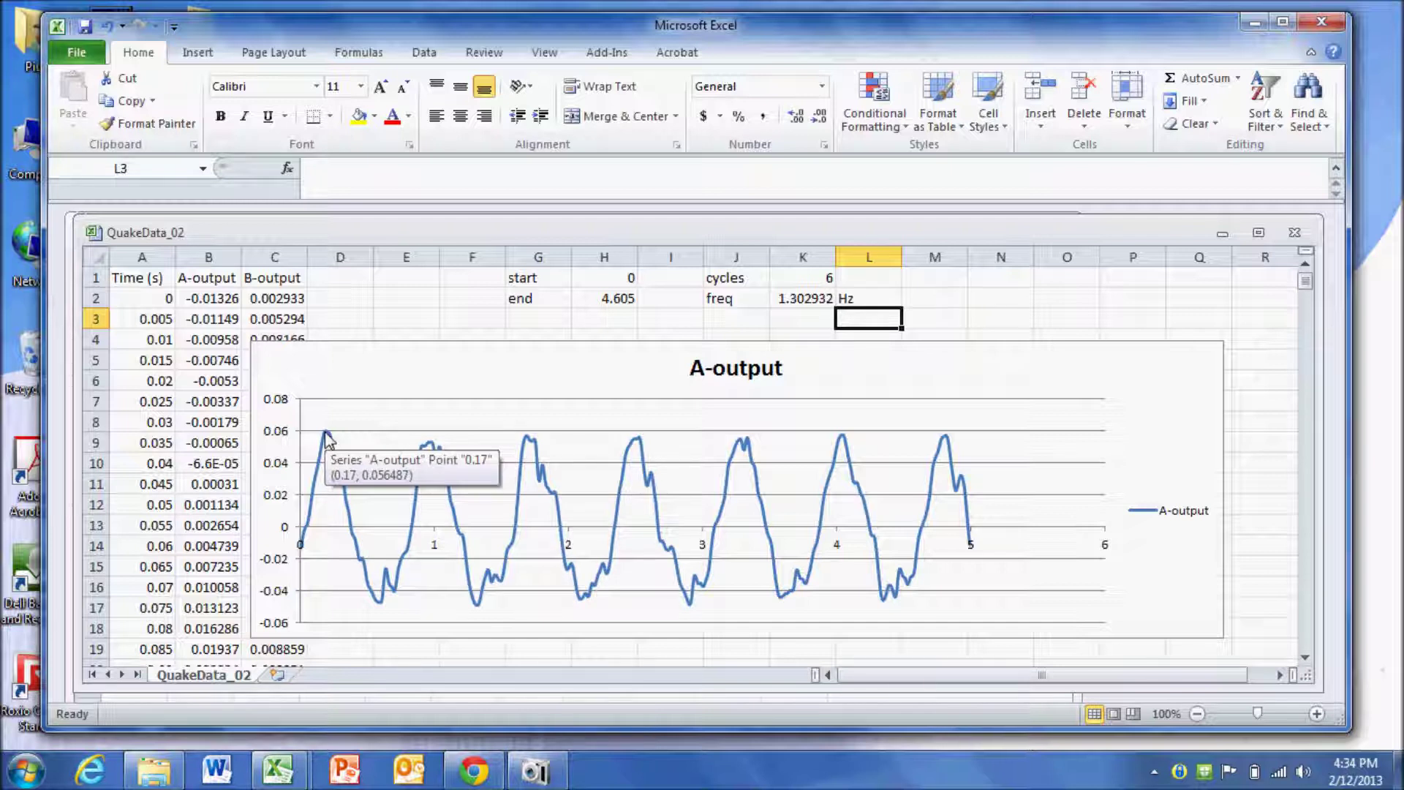
pyautogui.press('Left')
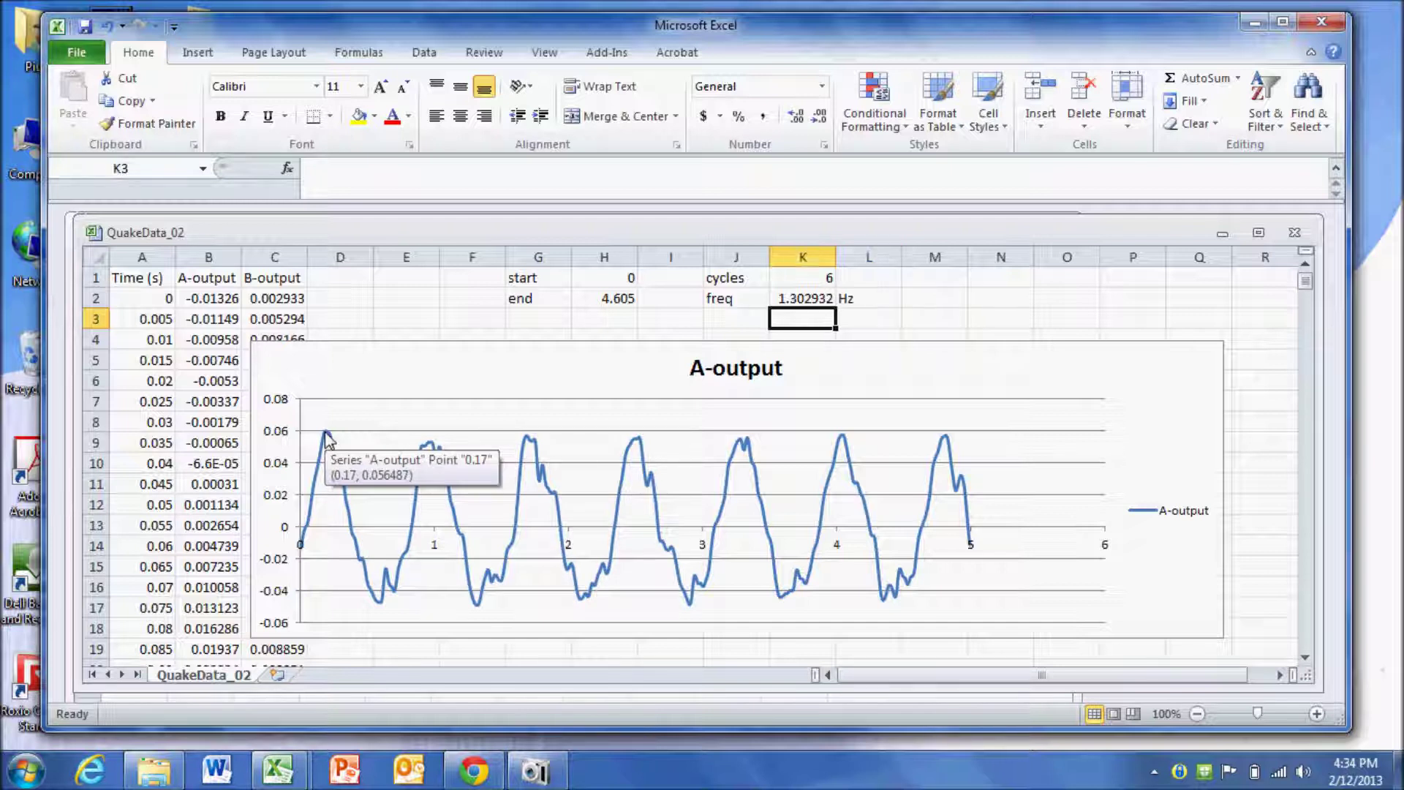
pyautogui.write('.0565')
pyautogui.press('Up')
pyautogui.press('Right')
pyautogui.write('G')
pyautogui.press('Left')
pyautogui.press('Left')
pyautogui.write('peak accl')
pyautogui.press('Return')
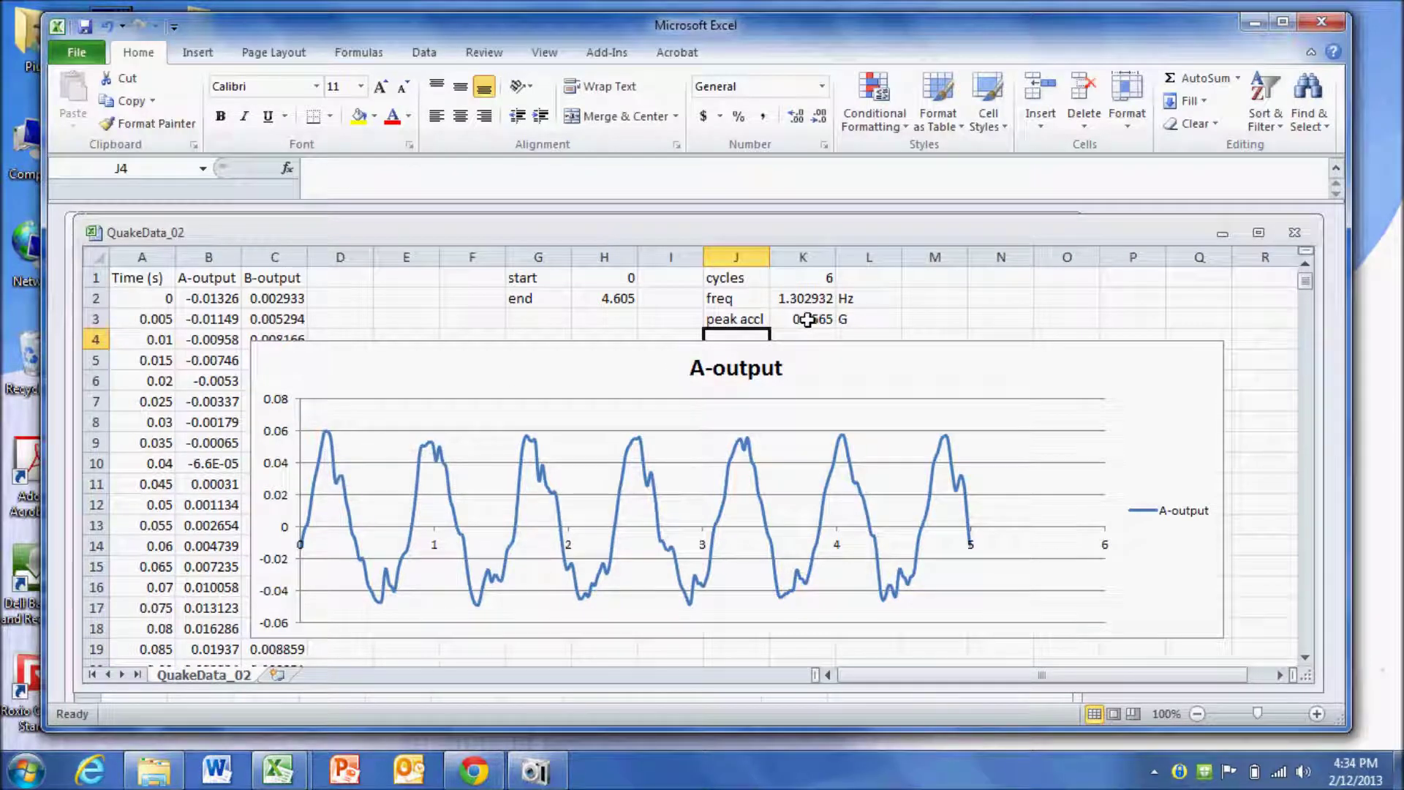
# Step: Copy the frequency and peak acceleration in K2:K3 and paste them as values into B4:B5 of the Seismic Spectrum workbook
pyautogui.moveTo(819, 319); pyautogui.dragTo(806, 303)
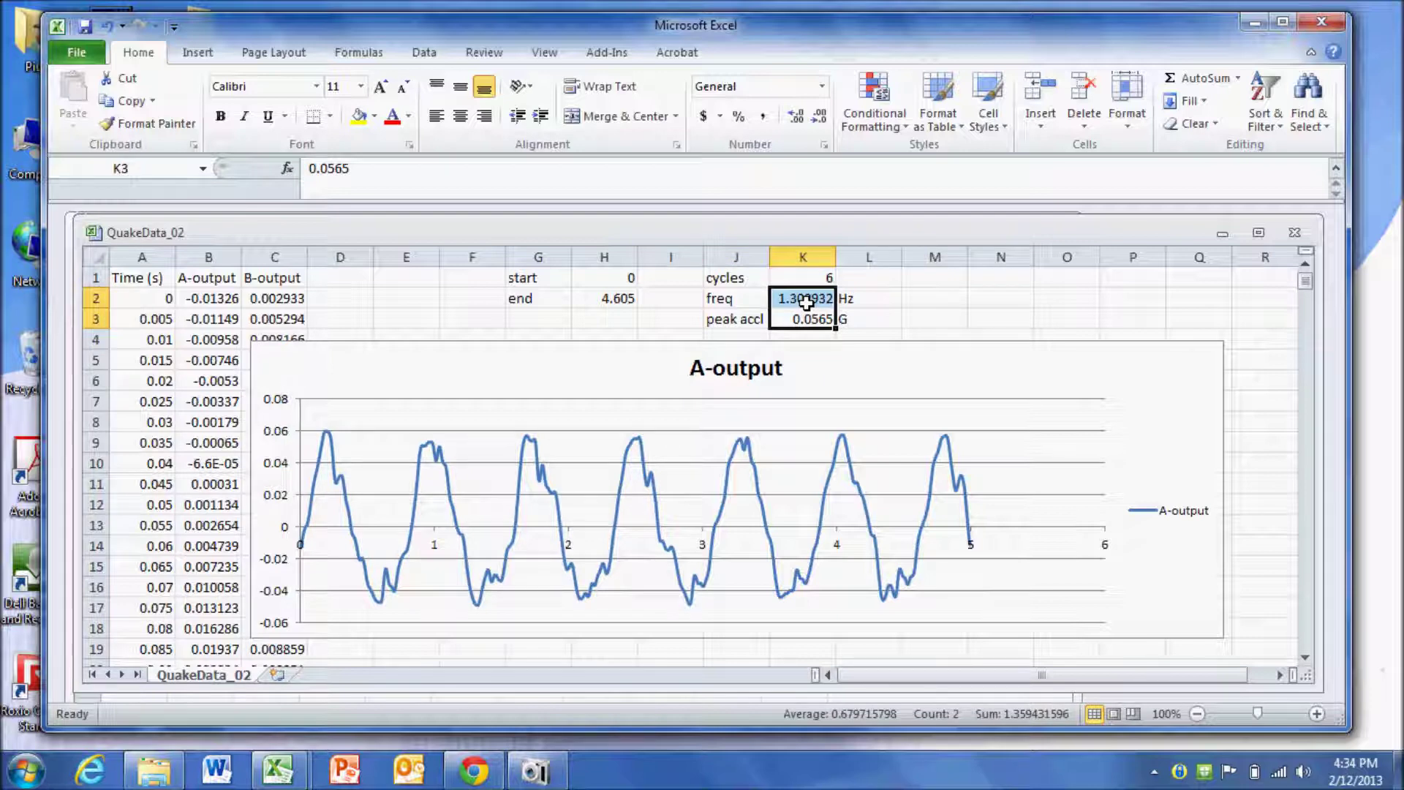
pyautogui.rightClick(807, 303)
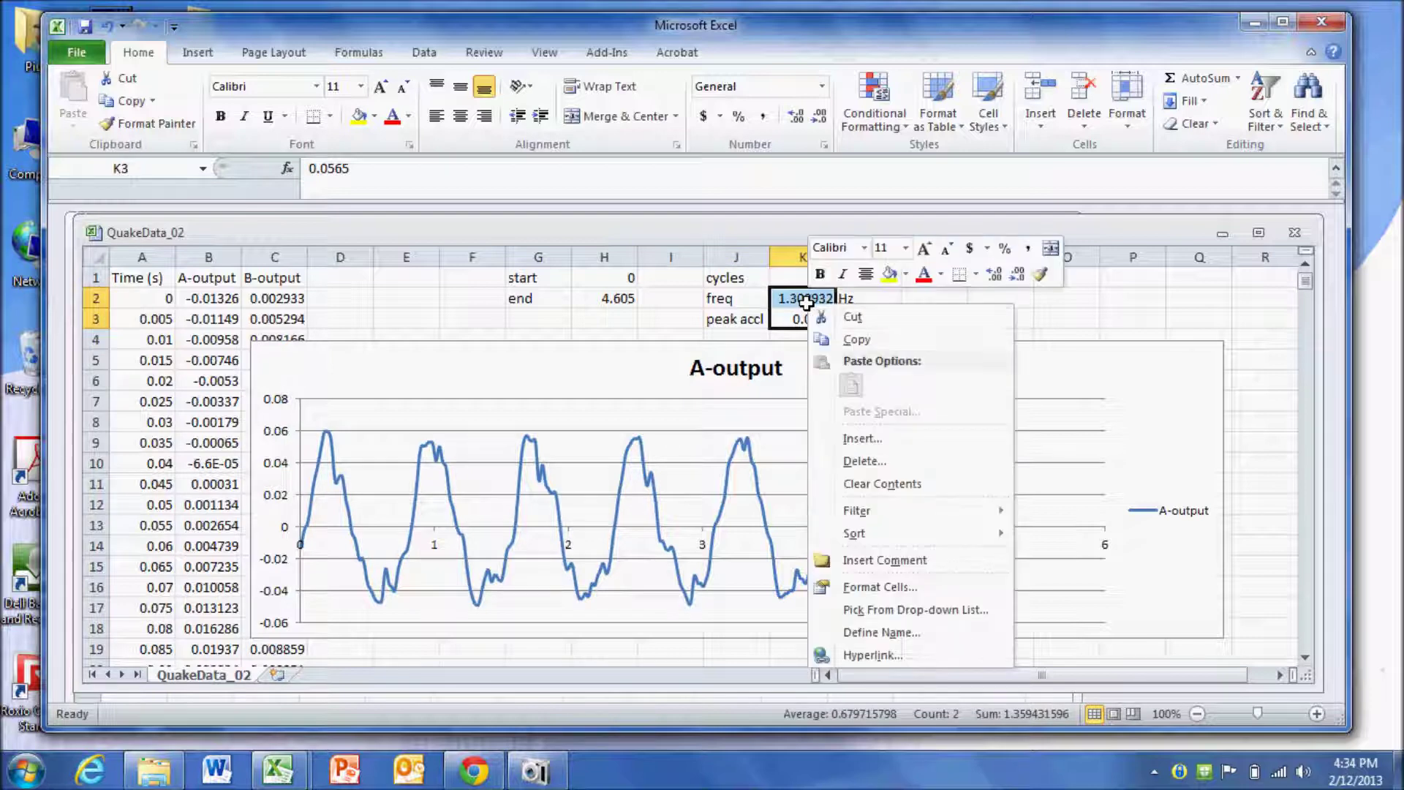
pyautogui.click(877, 340)
pyautogui.moveTo(613, 231); pyautogui.dragTo(686, 339)
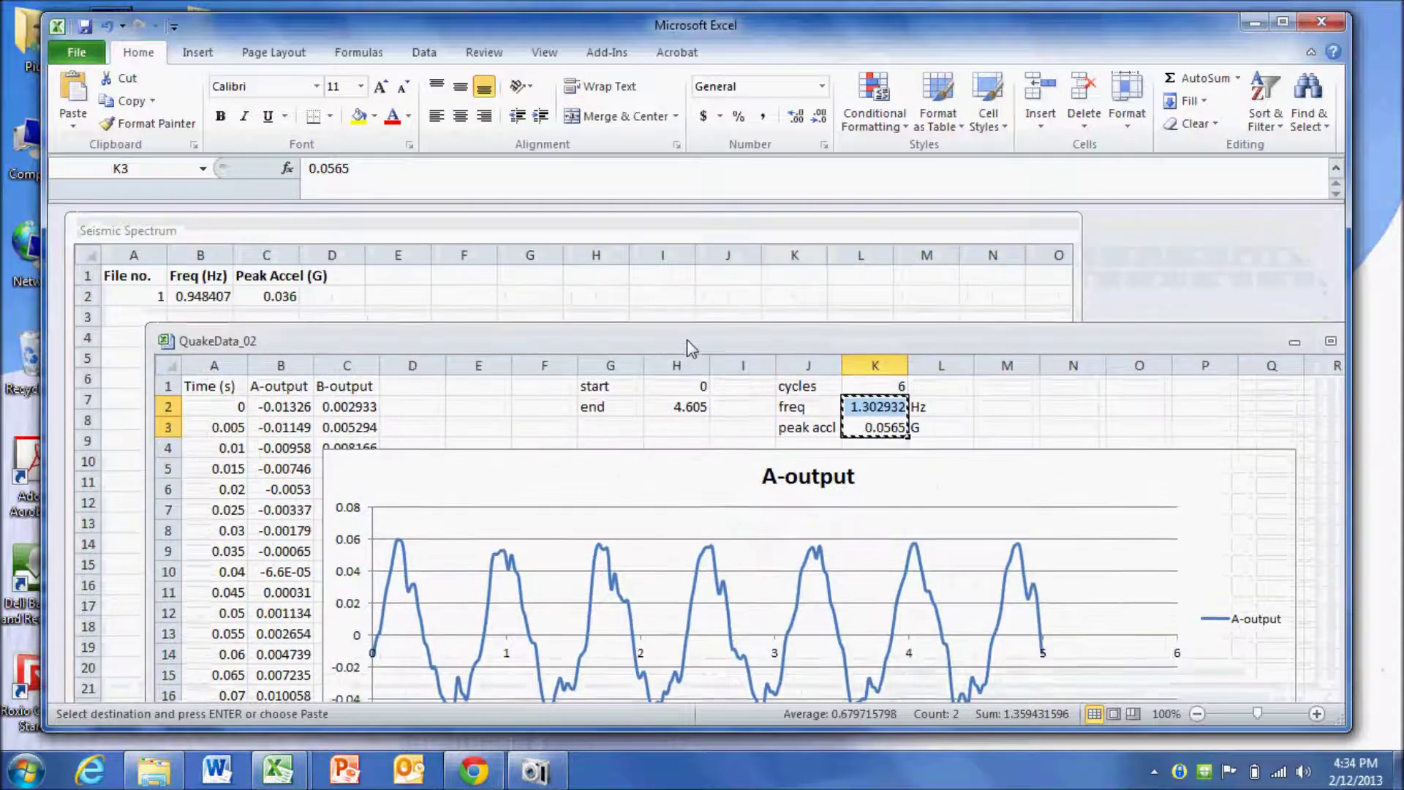
pyautogui.click(525, 227)
pyautogui.rightClick(180, 338)
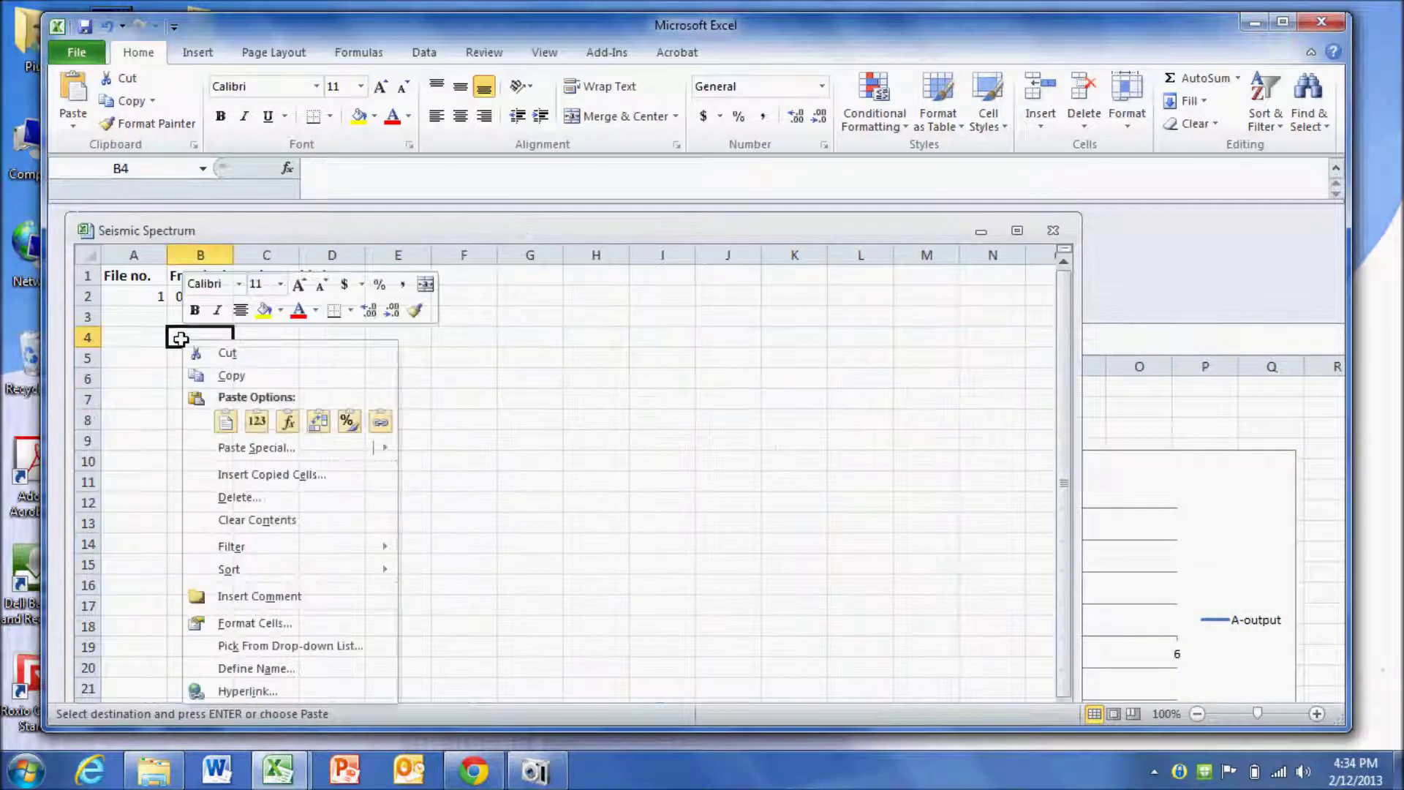
pyautogui.click(255, 422)
# Step: Move the pasted peak acceleration to C3 and the frequency to B3, and enter file number 2 in A3
pyautogui.click(195, 358)
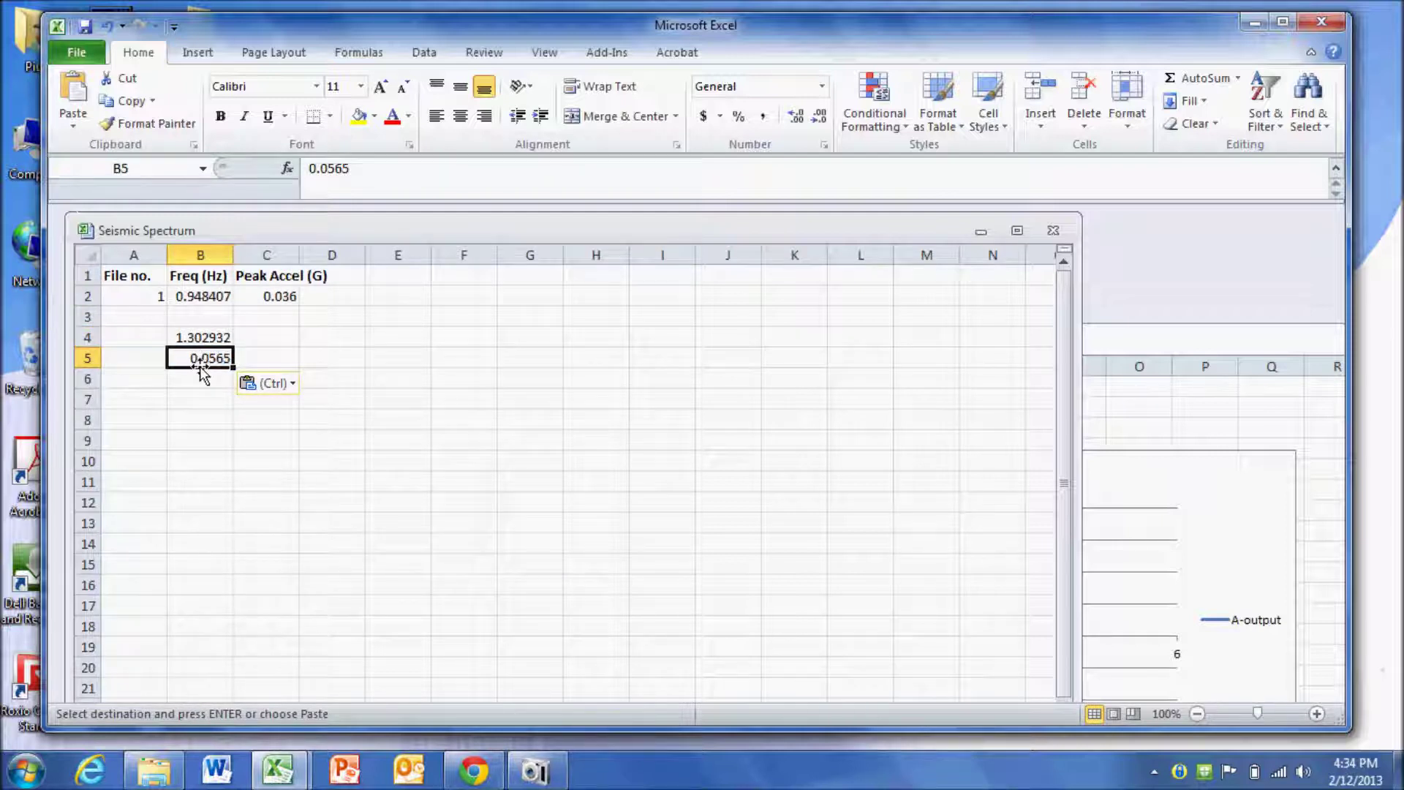
pyautogui.moveTo(205, 370); pyautogui.dragTo(205, 322)
pyautogui.click(210, 341)
pyautogui.click(127, 320)
pyautogui.write('2')
pyautogui.press('Return')
pyautogui.press('Up')
pyautogui.press('Right')
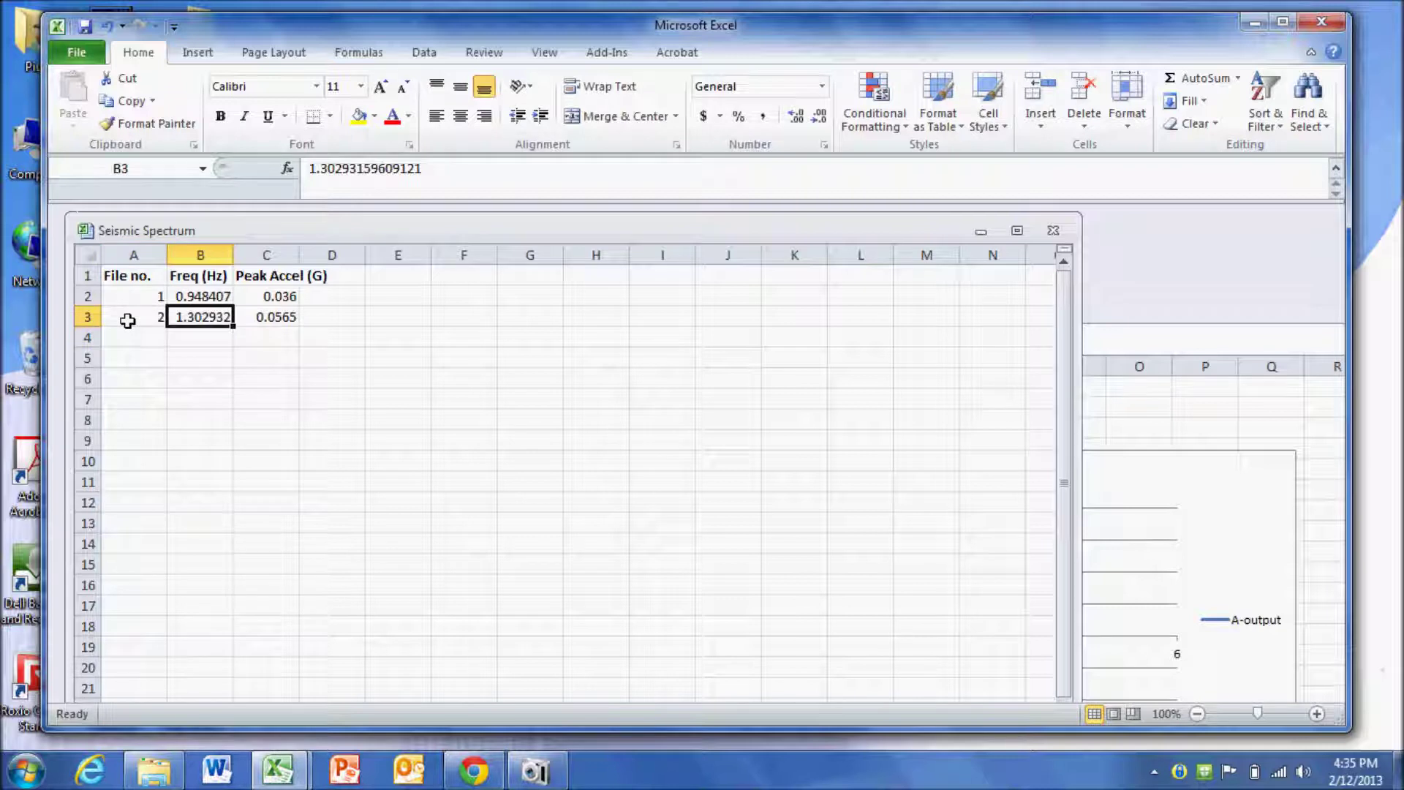
pyautogui.press('Right')
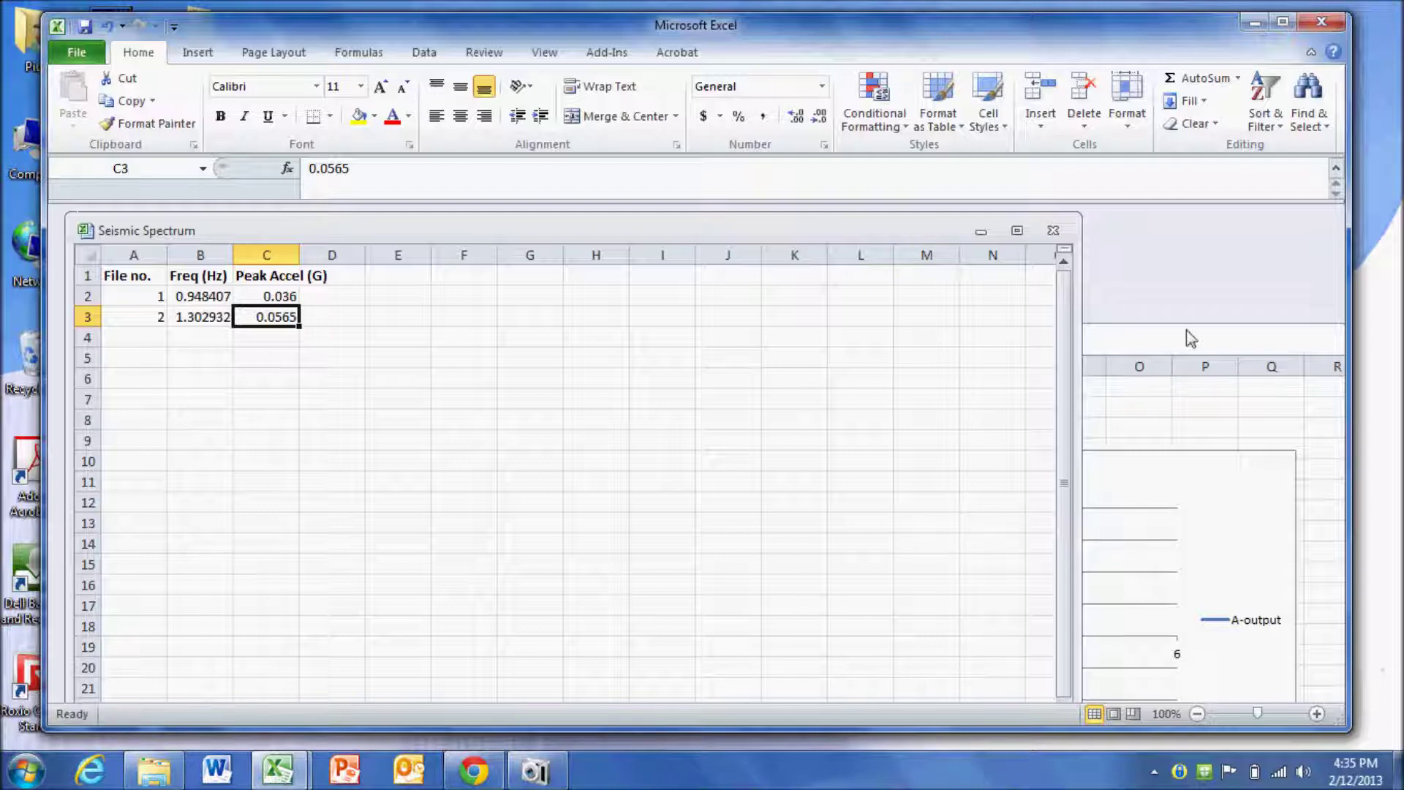
# Step: Bring the QuakeData_02 workbook to the front and close it without saving its changes
pyautogui.moveTo(1185, 339); pyautogui.dragTo(980, 319)
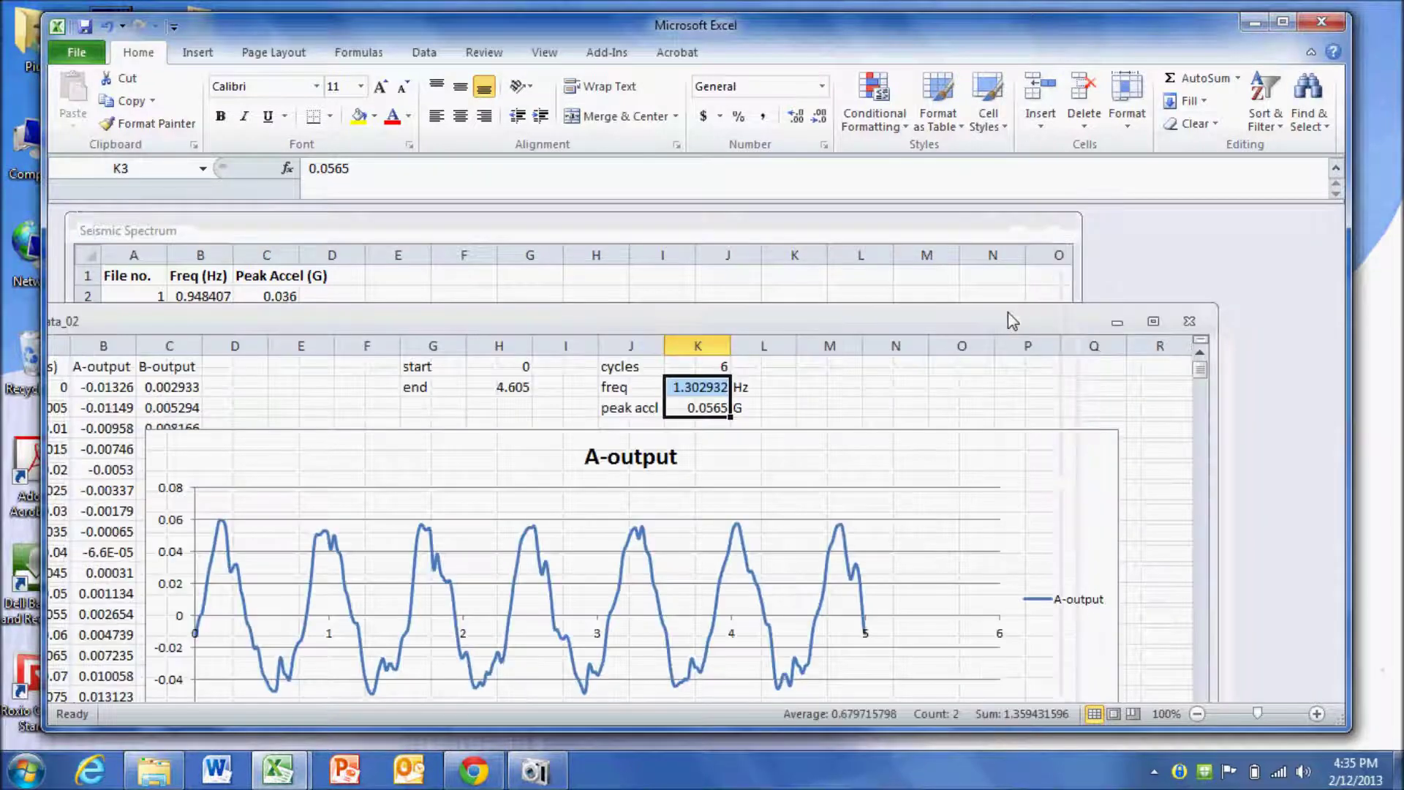
pyautogui.click(1190, 323)
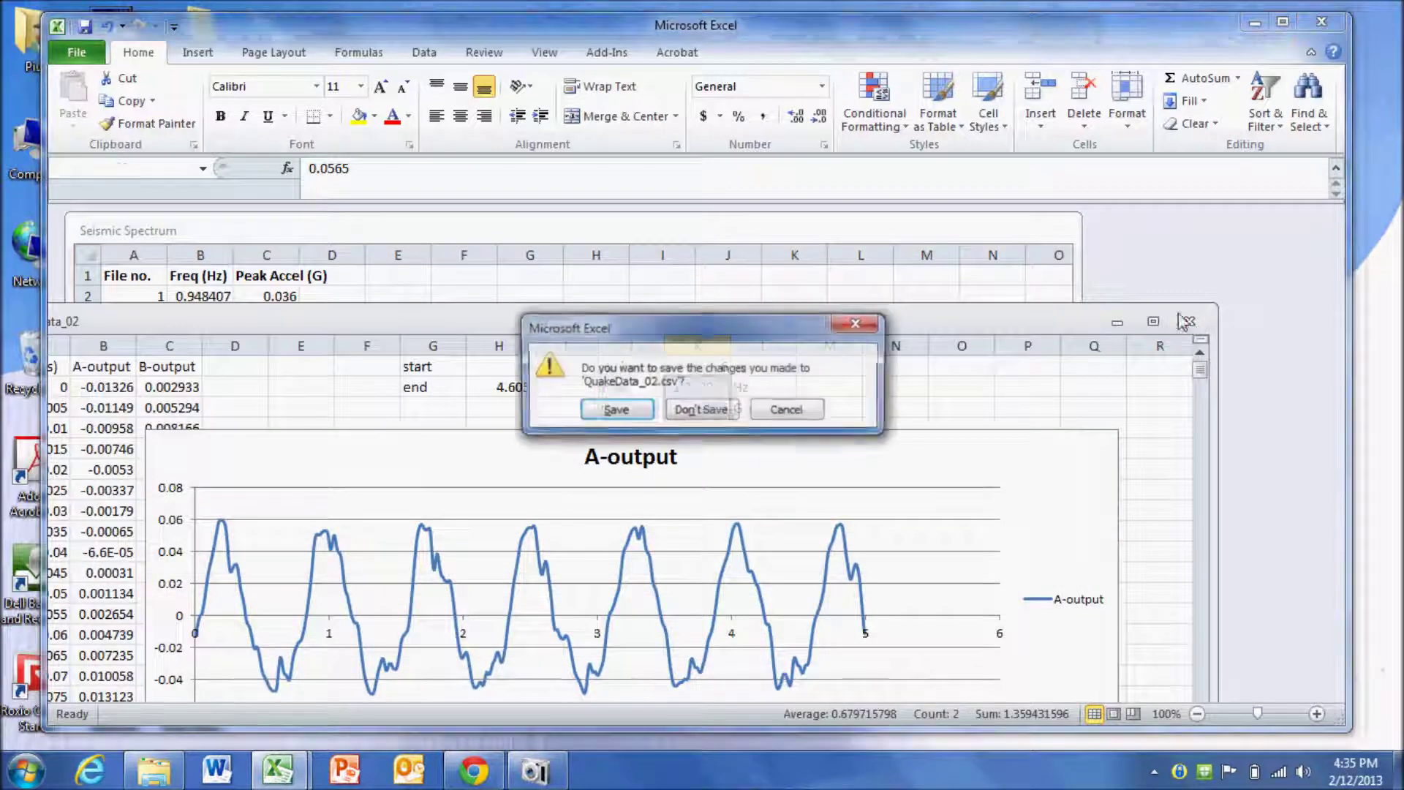
pyautogui.click(684, 410)
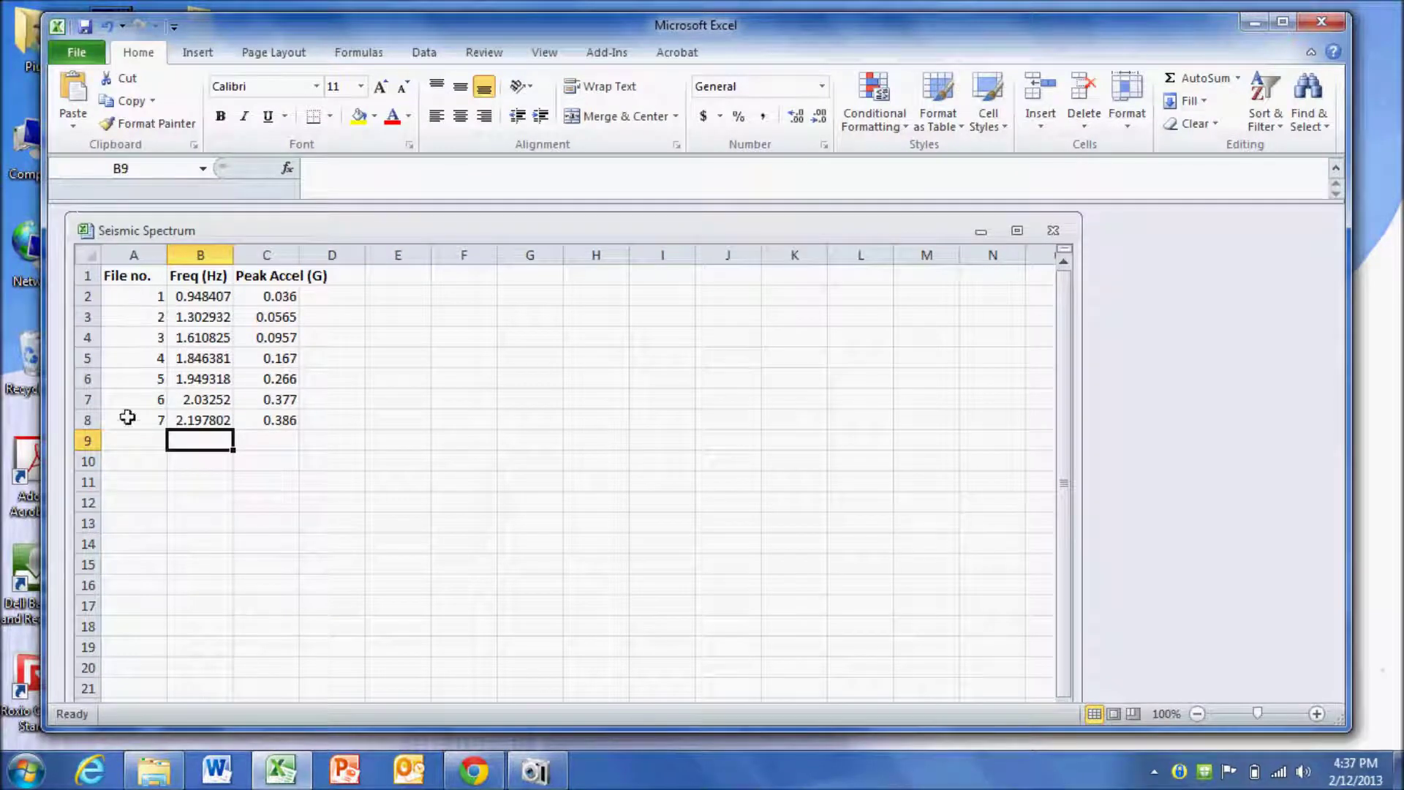
pyautogui.moveTo(276, 420); pyautogui.dragTo(78, 280)
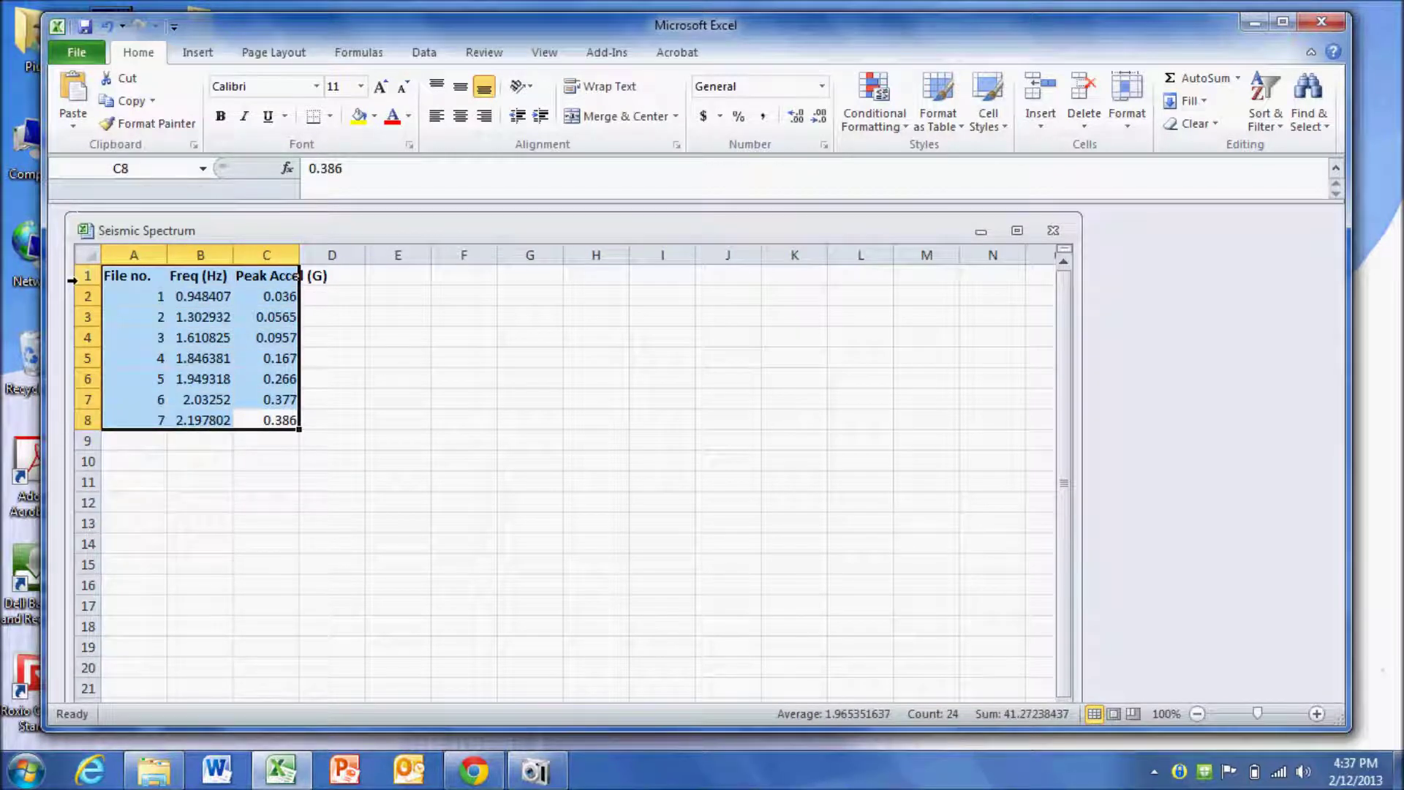
pyautogui.moveTo(196, 276); pyautogui.dragTo(213, 415)
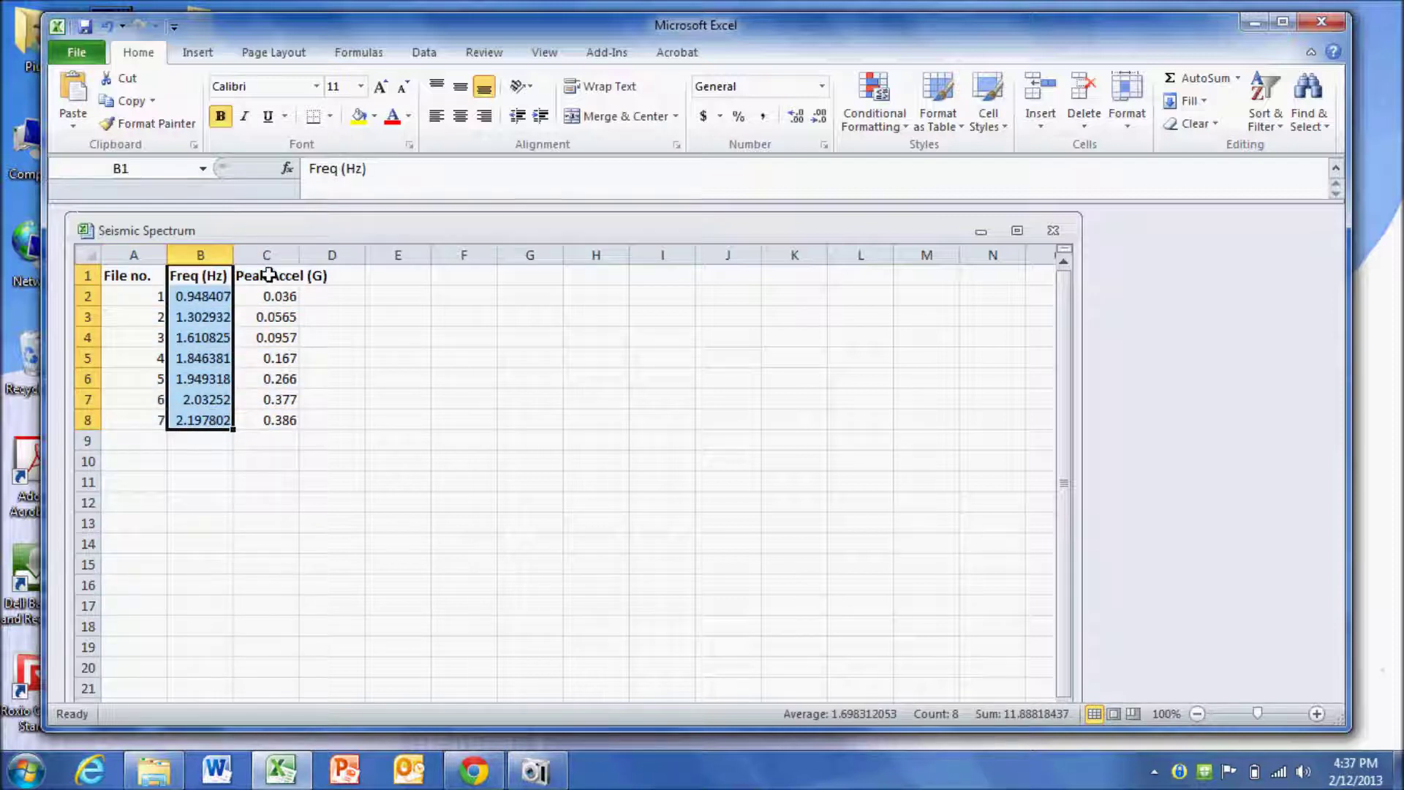
pyautogui.moveTo(269, 275); pyautogui.dragTo(273, 426)
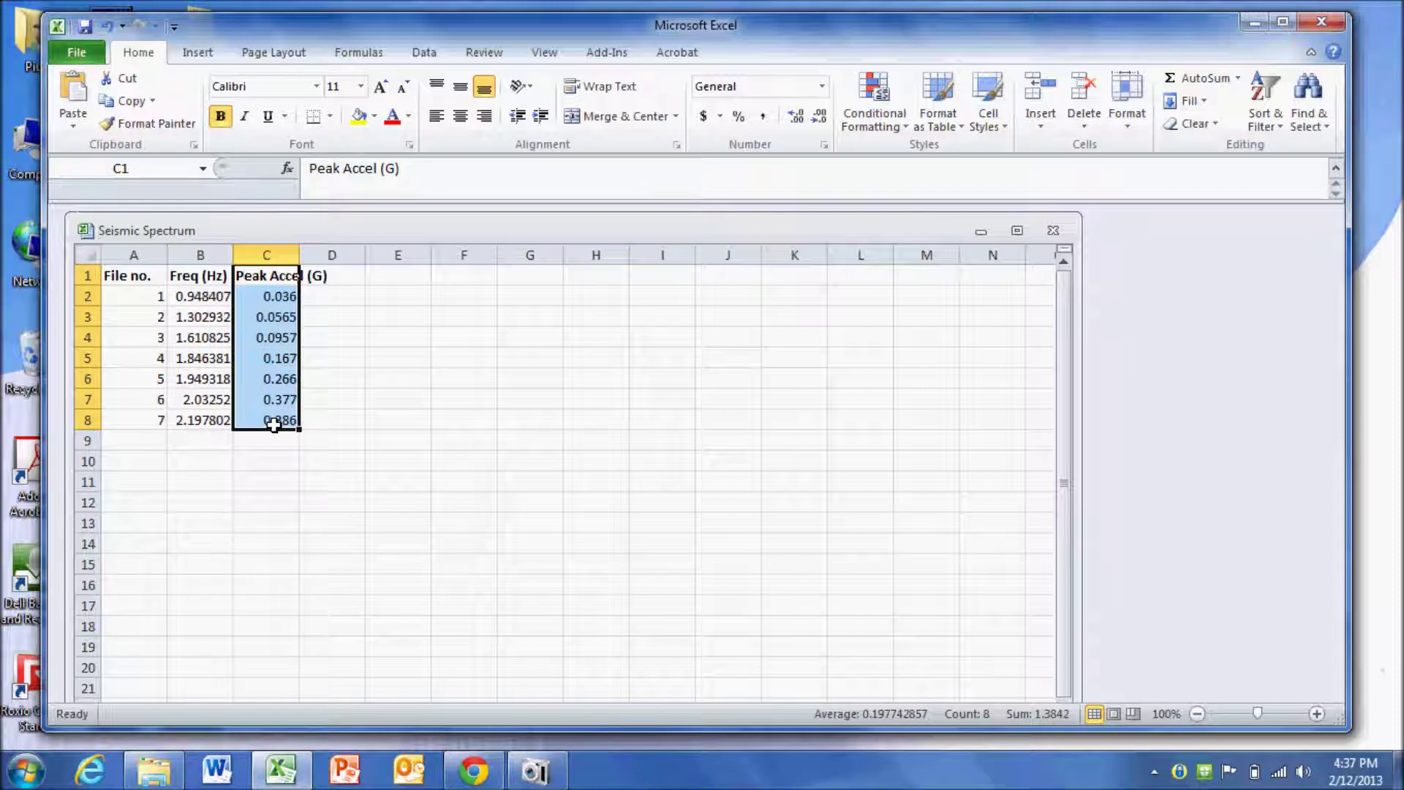
# Step: Insert a scatter chart with straight lines and markers from the Freq (Hz) and Peak Accel (G) data in B1:C8
pyautogui.click(186, 276)
pyautogui.moveTo(187, 276); pyautogui.dragTo(272, 416)
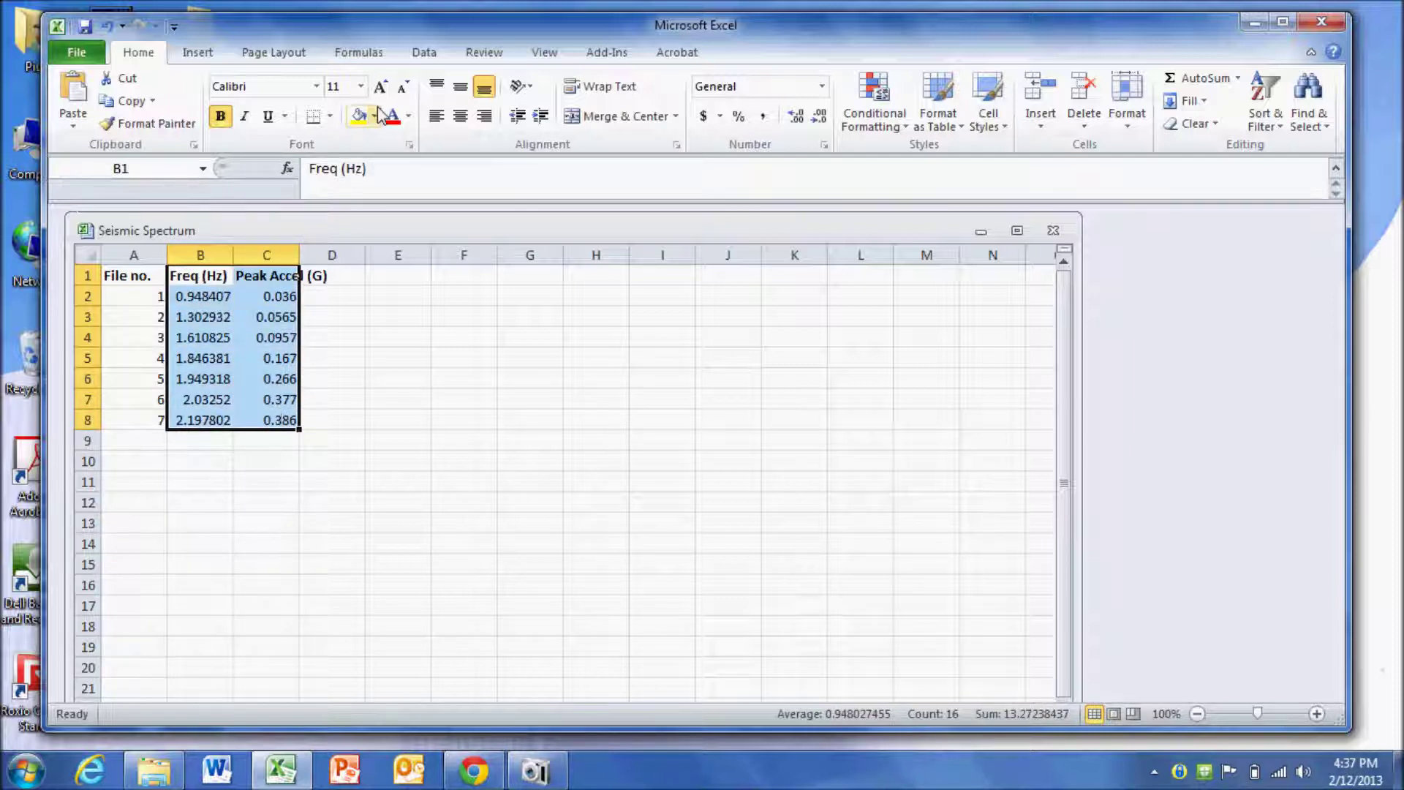
pyautogui.click(192, 55)
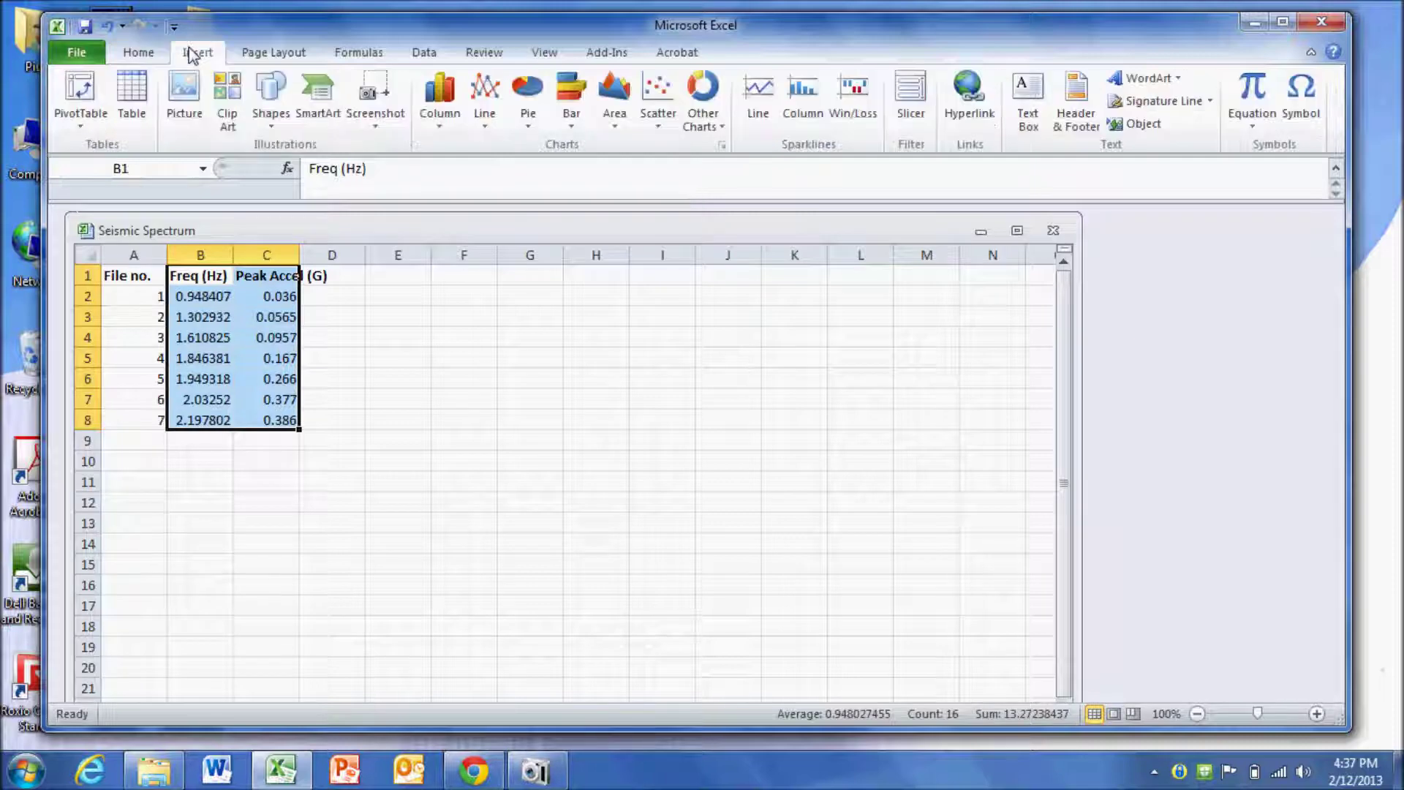
pyautogui.click(663, 104)
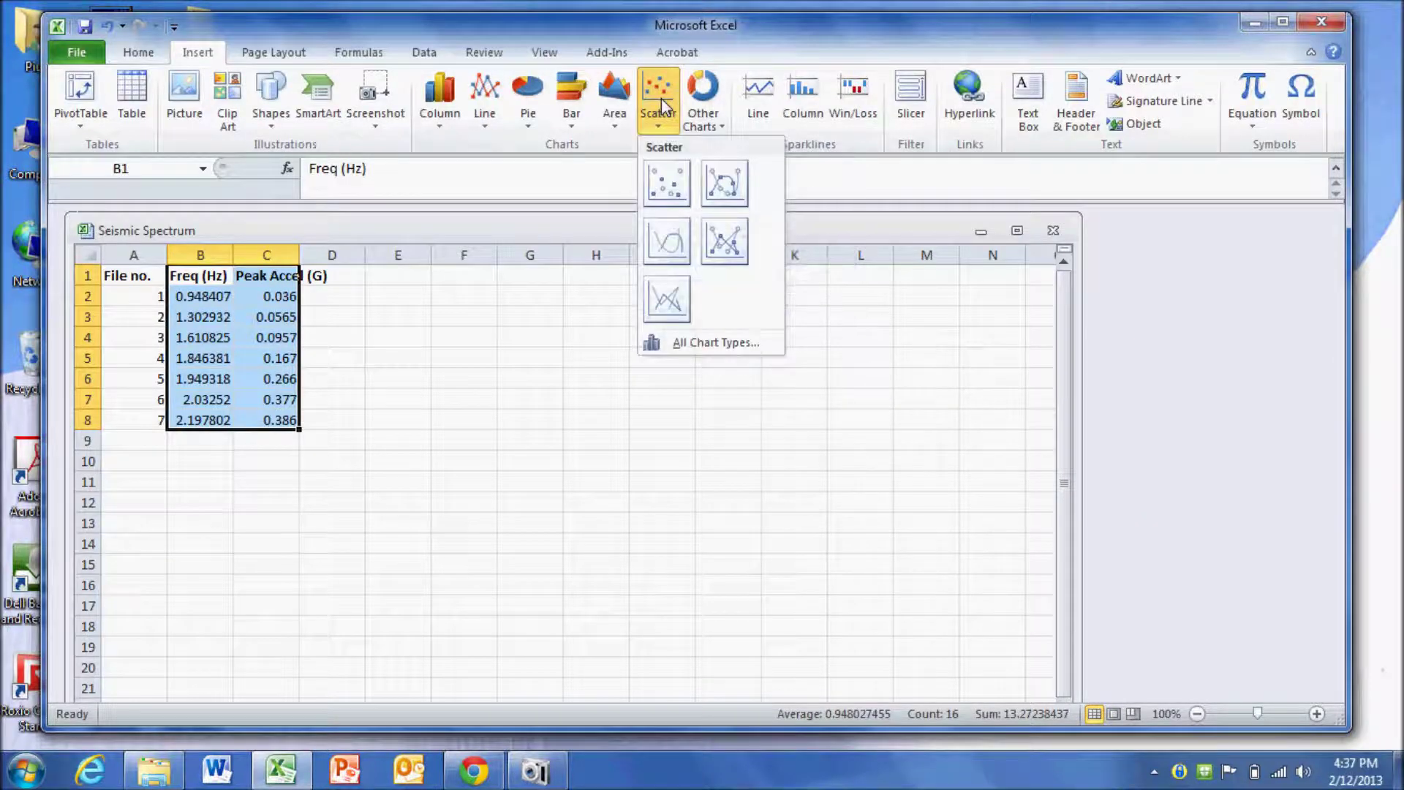
pyautogui.click(724, 238)
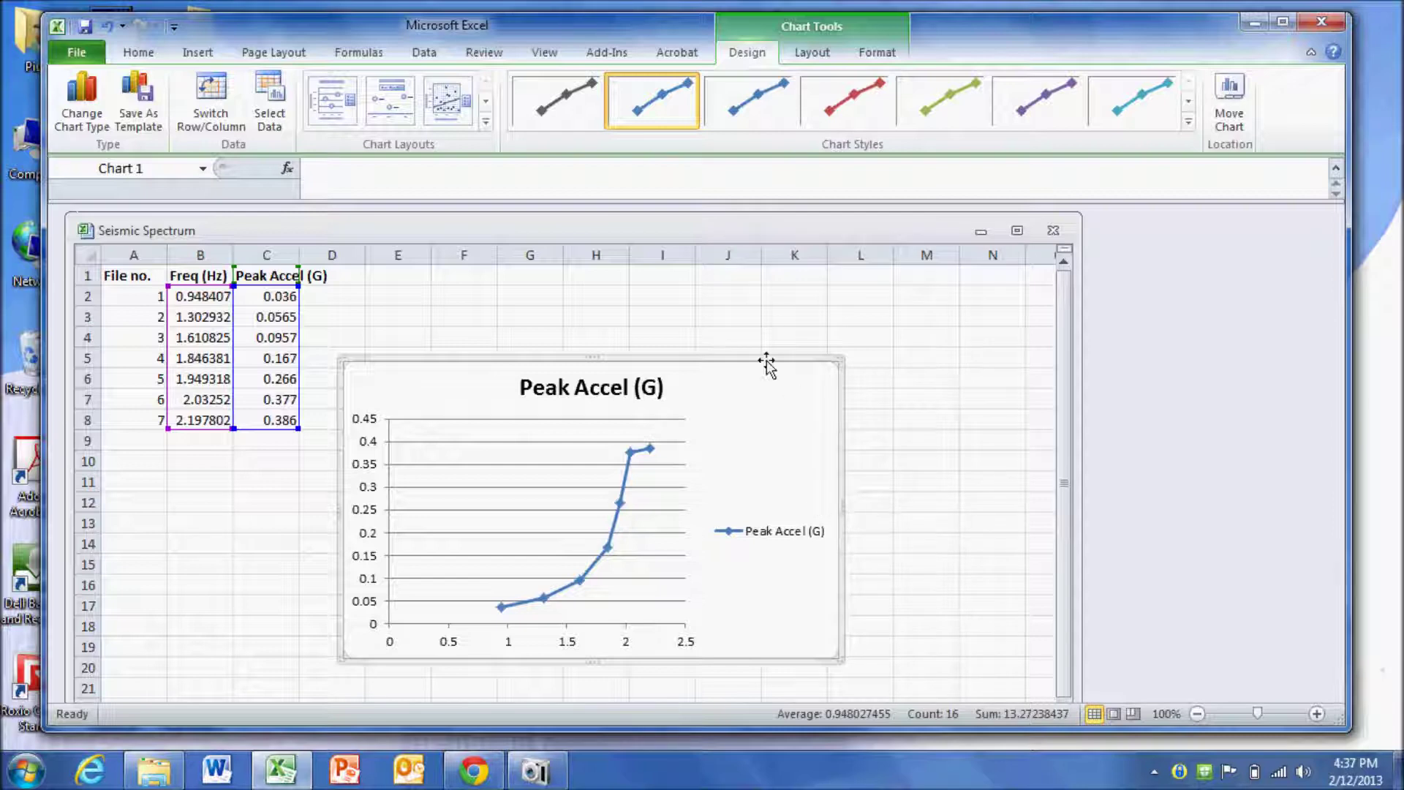
# Step: Move the Peak Accel (G) chart up beside the data table and maximize the Seismic Spectrum workbook window
pyautogui.moveTo(751, 415); pyautogui.dragTo(793, 351)
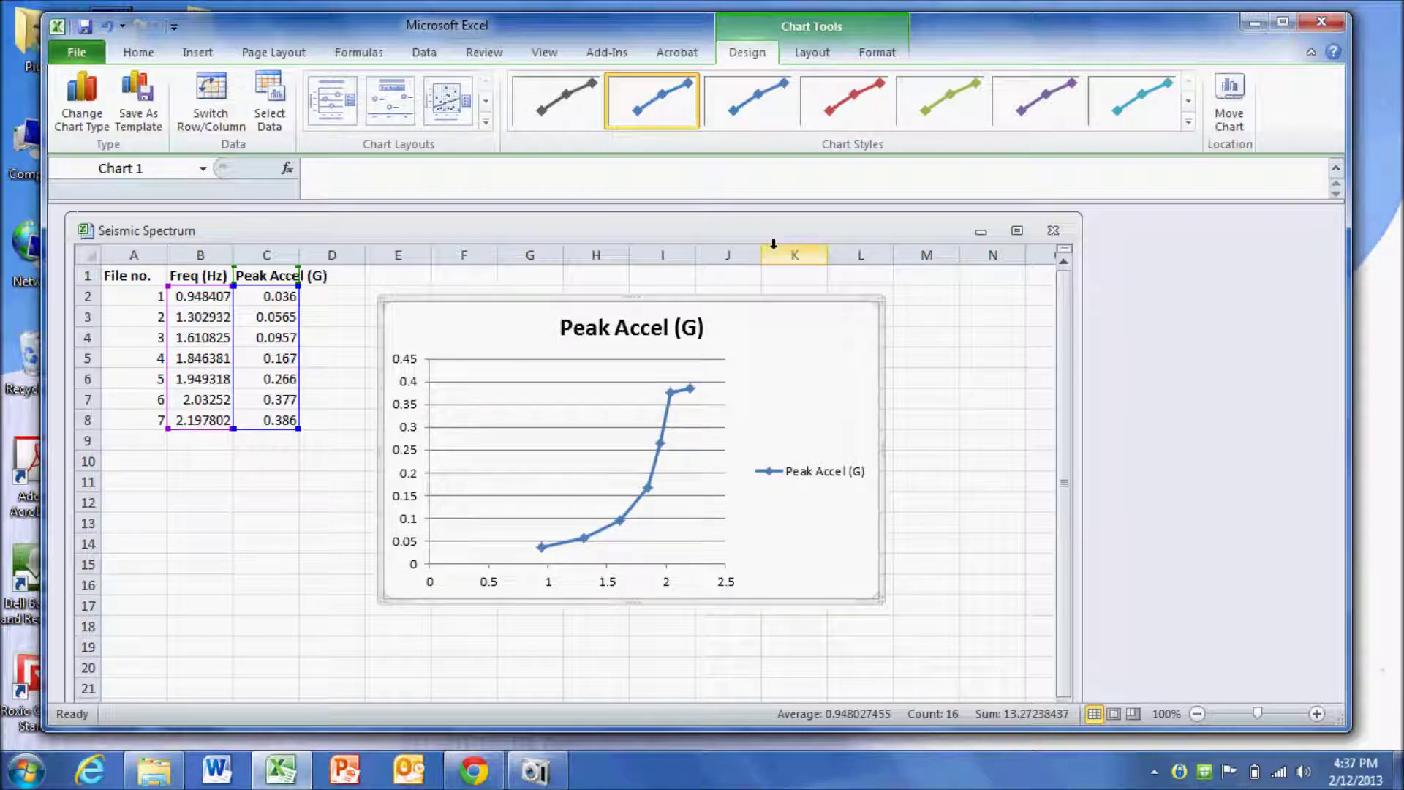
pyautogui.doubleClick(756, 230)
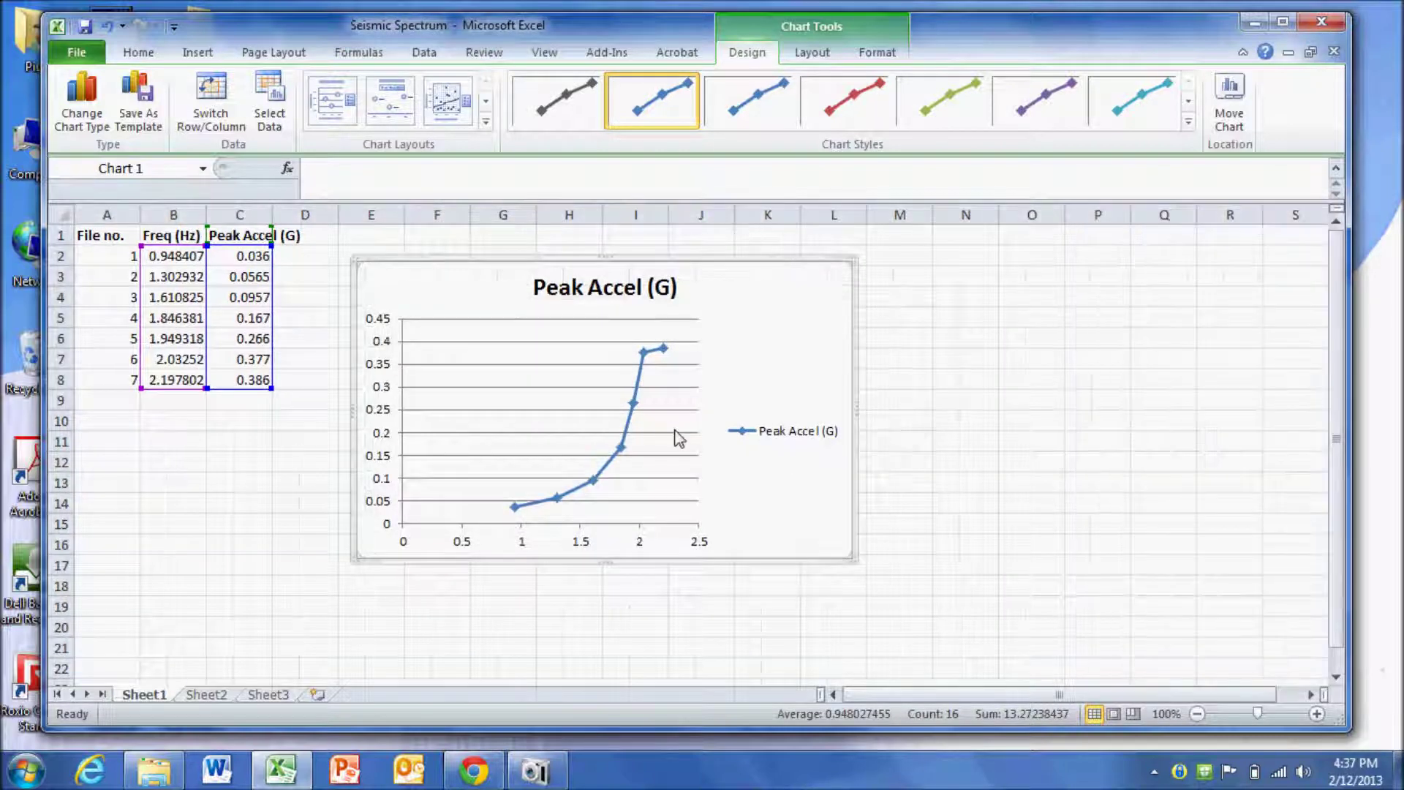
# Step: Delete the horizontal gridlines and the legend from the Peak Accel (G) chart
pyautogui.moveTo(528, 509)
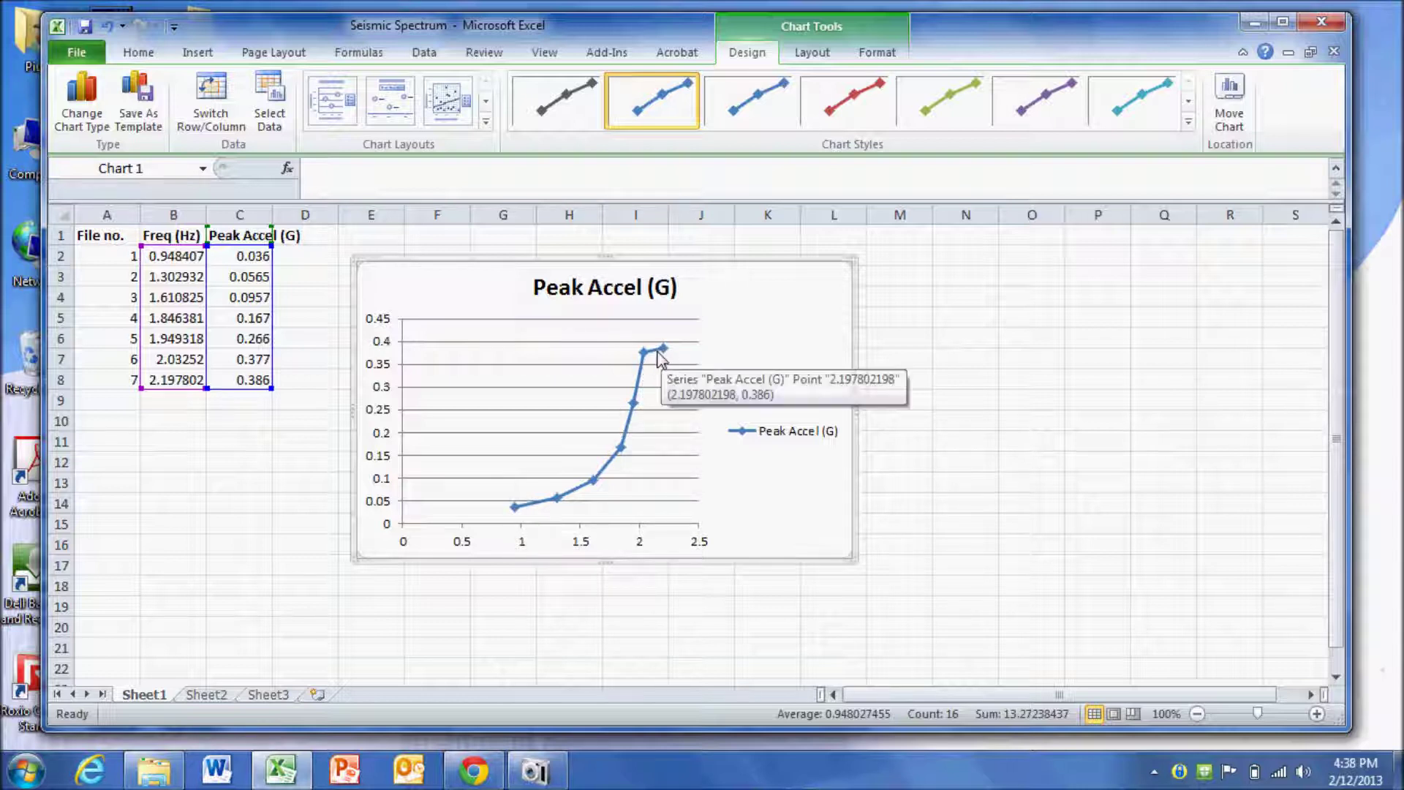
pyautogui.moveTo(667, 360)
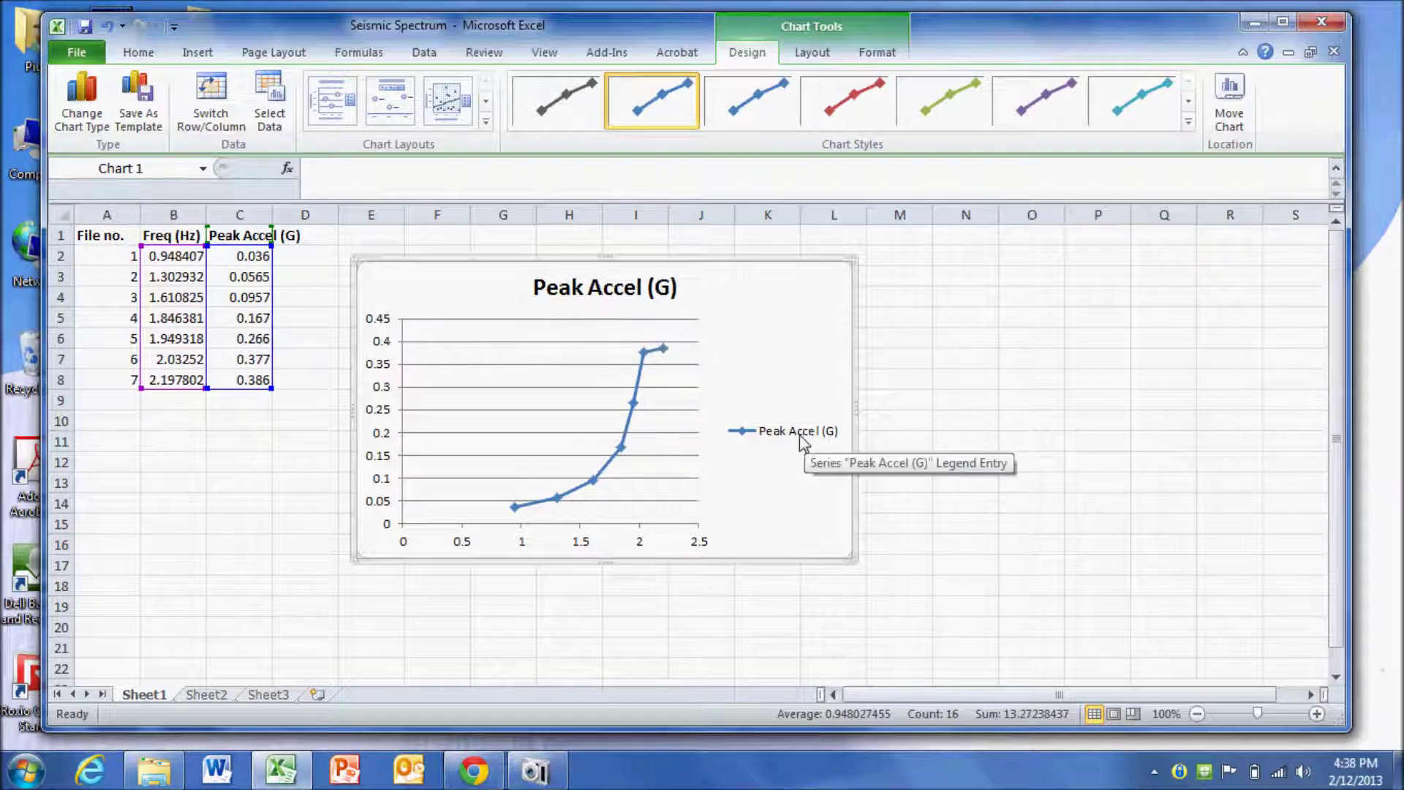
pyautogui.click(896, 521)
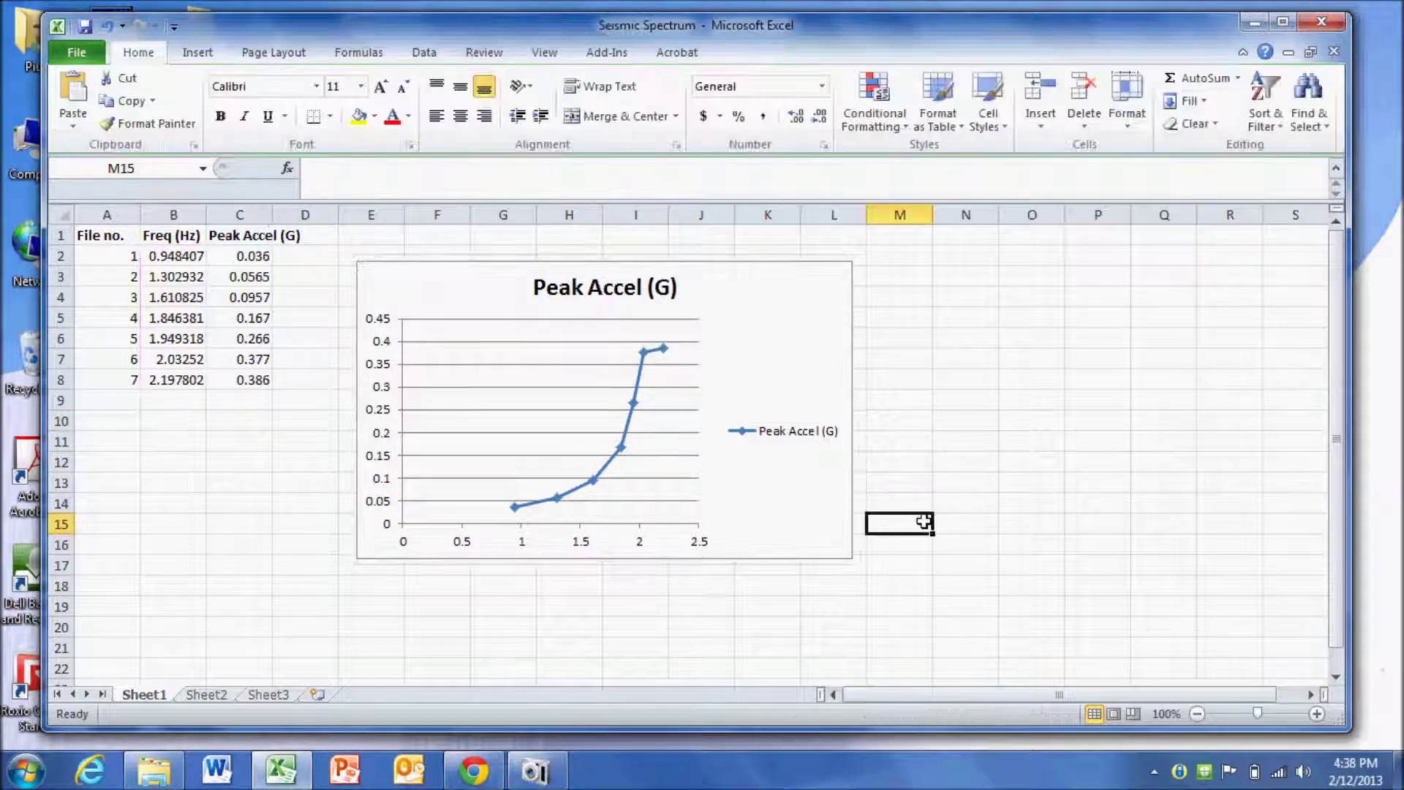
pyautogui.click(596, 432)
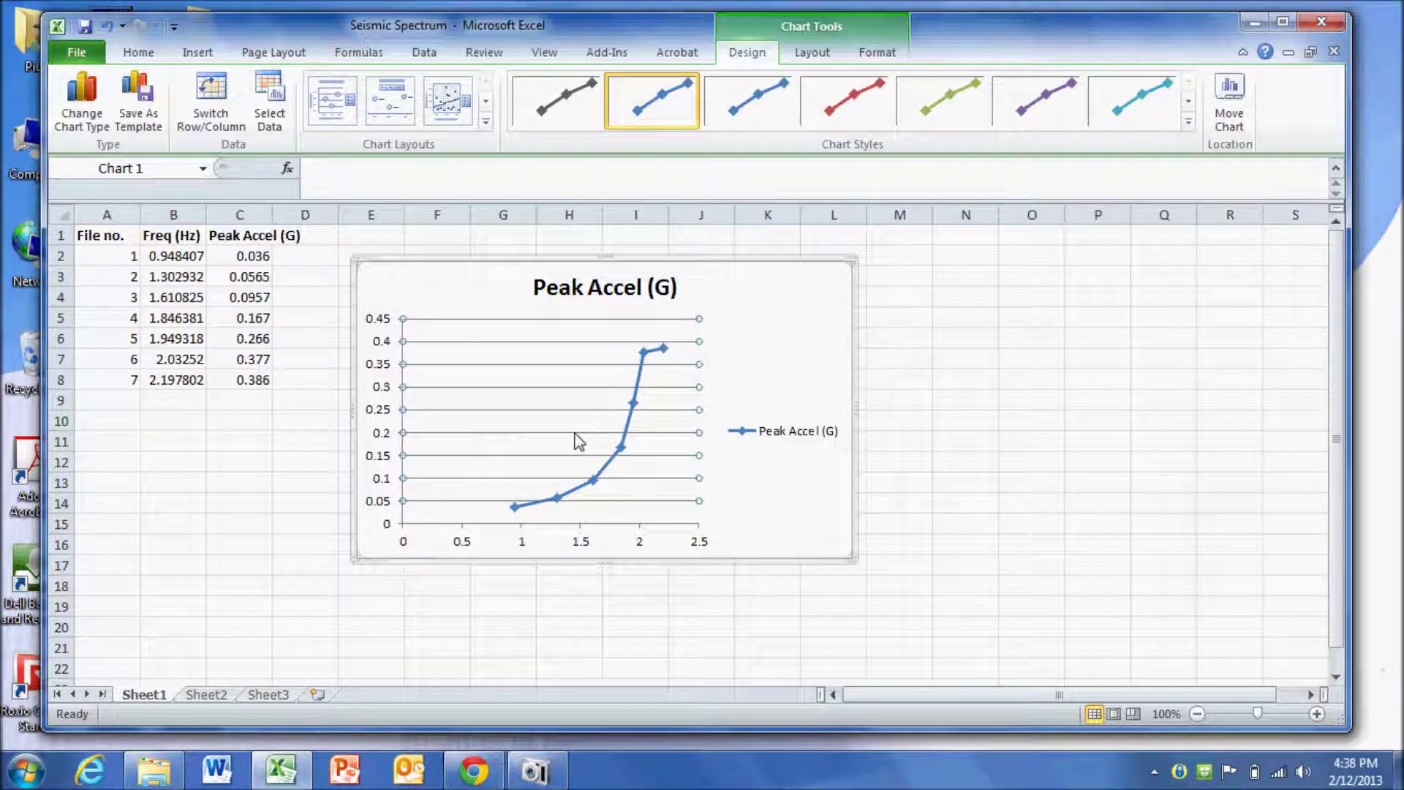
pyautogui.press('Delete')
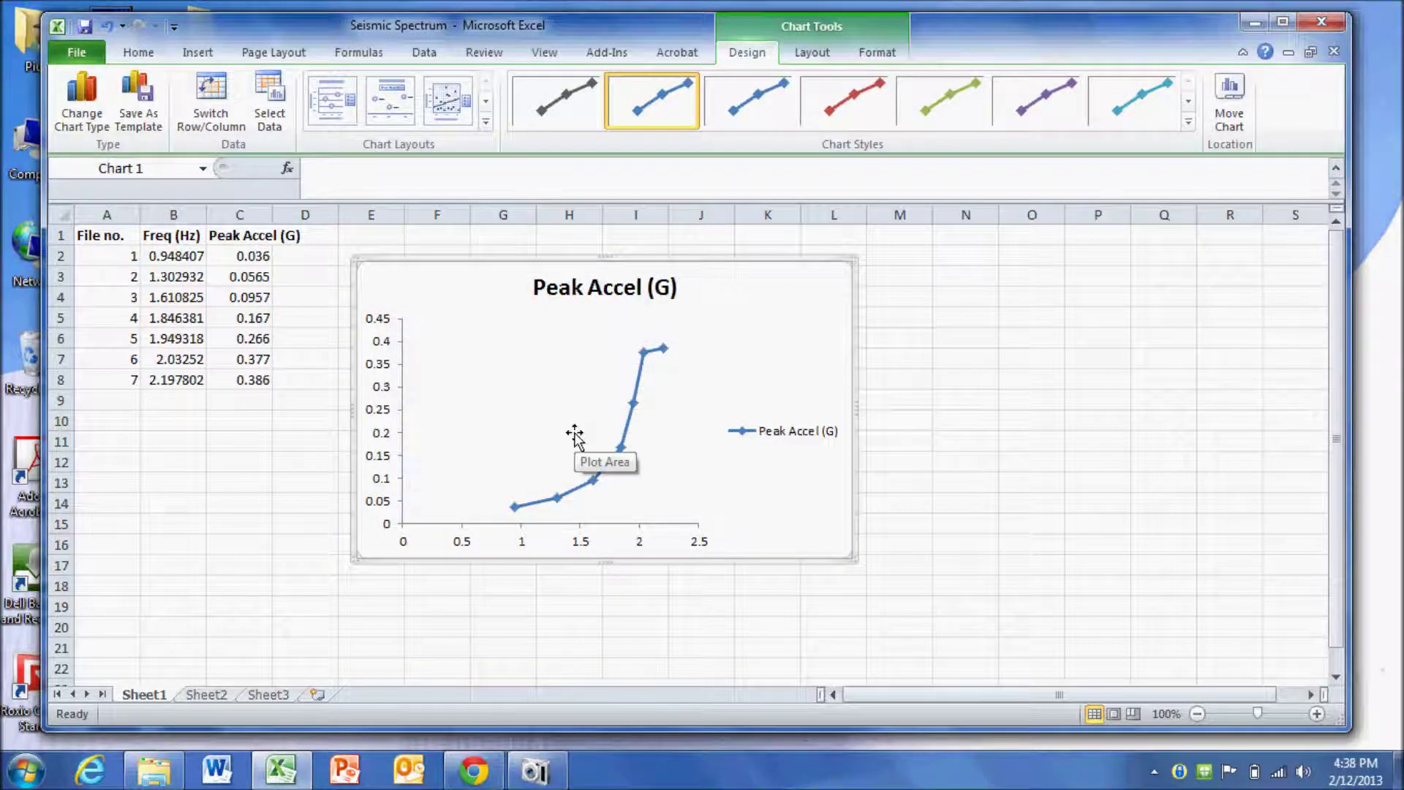
pyautogui.click(771, 441)
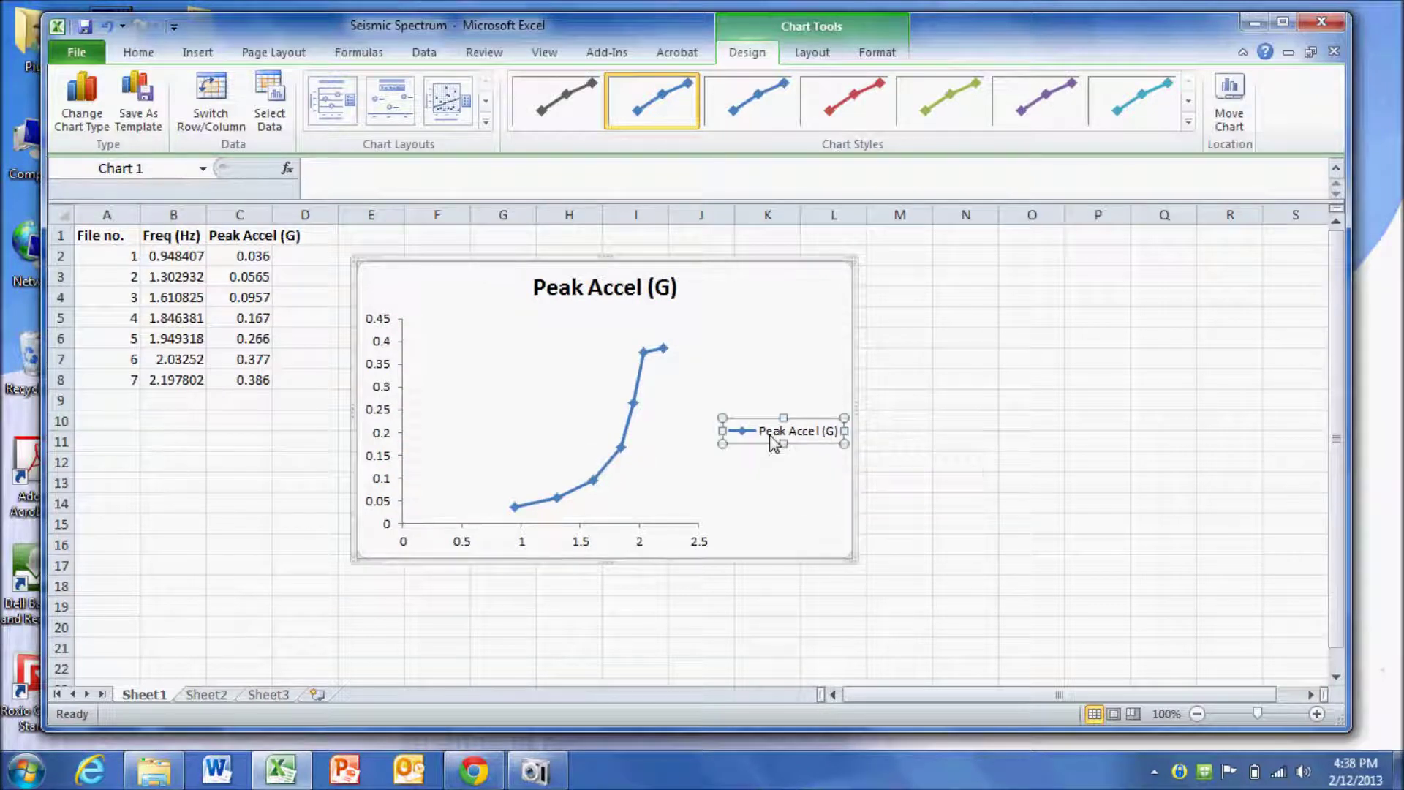
pyautogui.press('Delete')
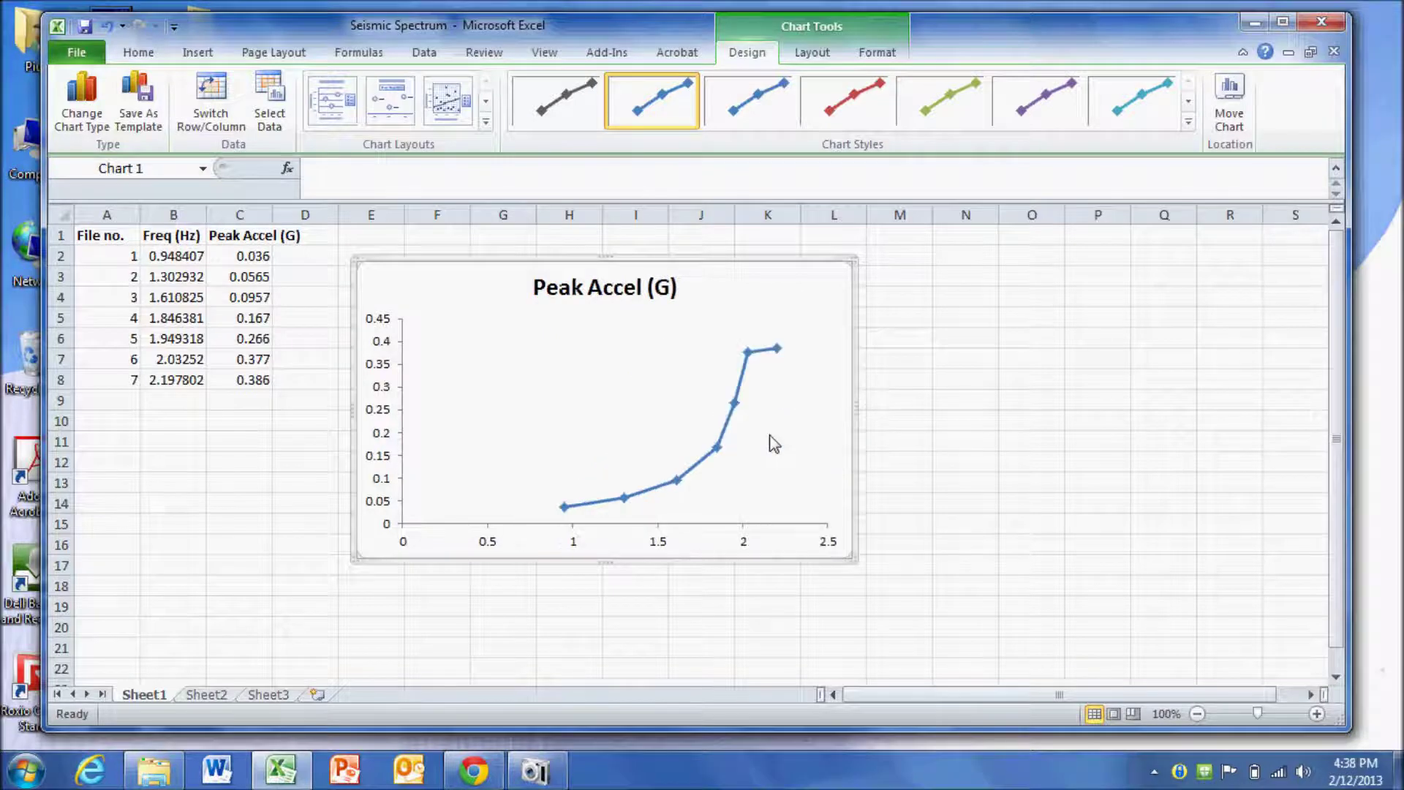
# Step: Replace the chart title with "Seismic Spectrum for My Model"
pyautogui.click(581, 285)
pyautogui.moveTo(539, 289); pyautogui.dragTo(743, 285)
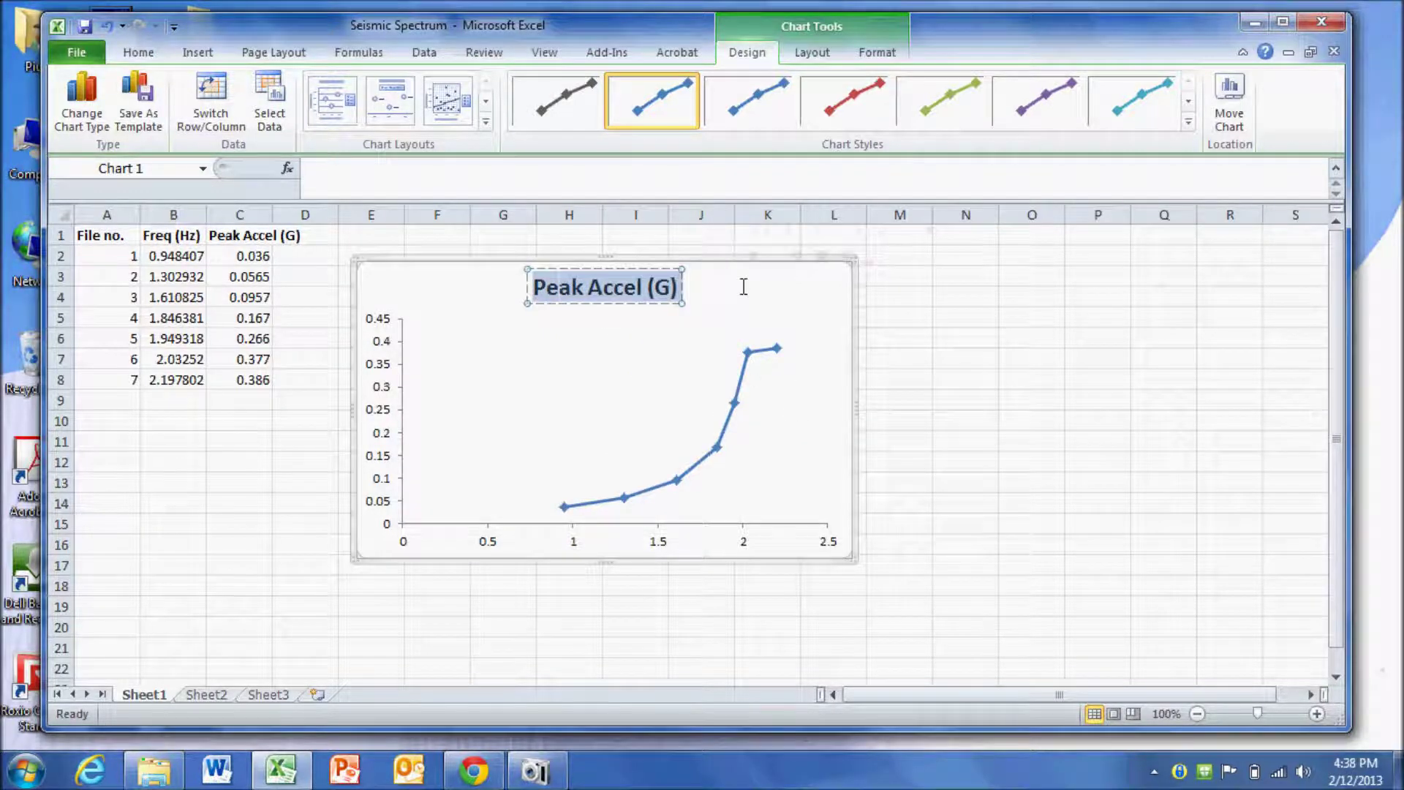
pyautogui.press('Delete')
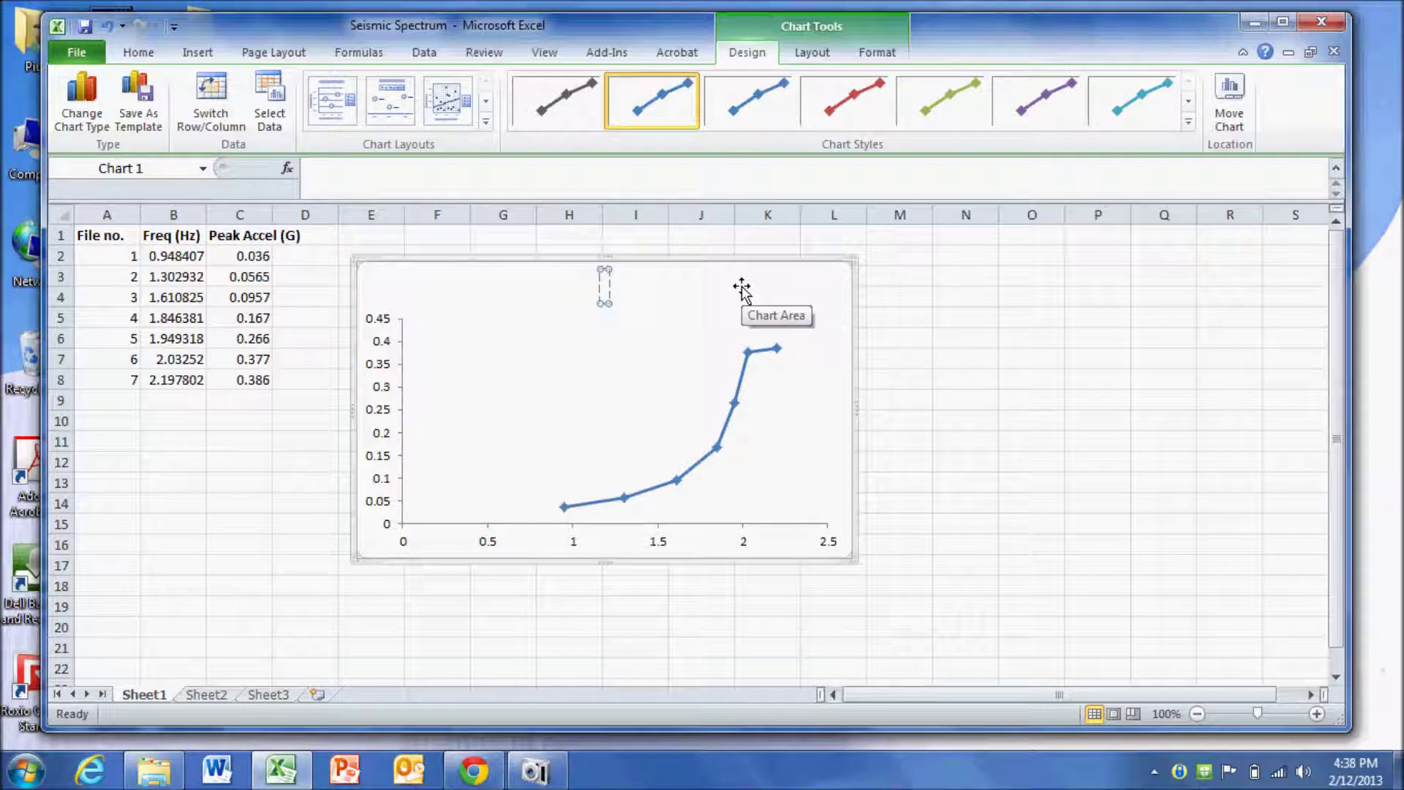
pyautogui.write('Se')
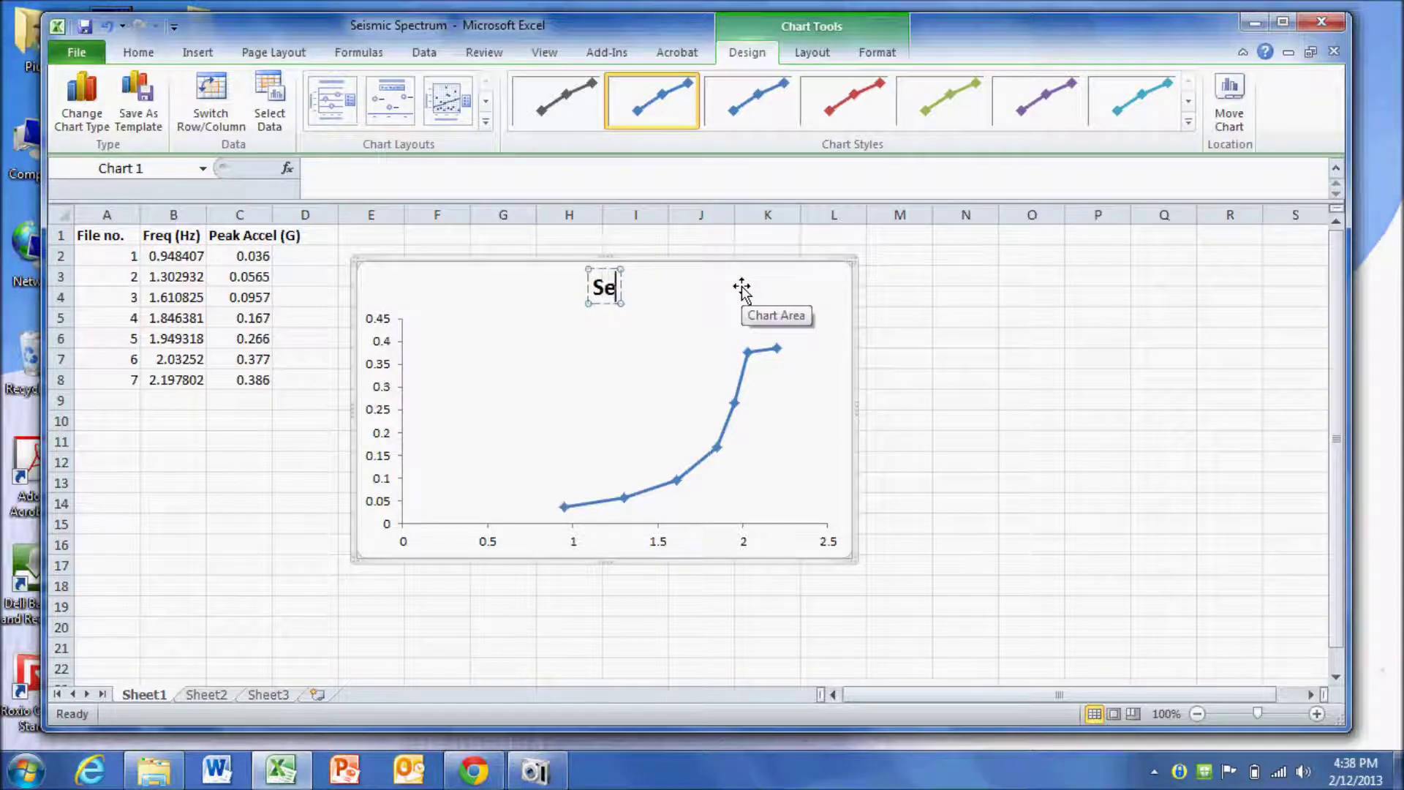
pyautogui.write('ismic Spectra')
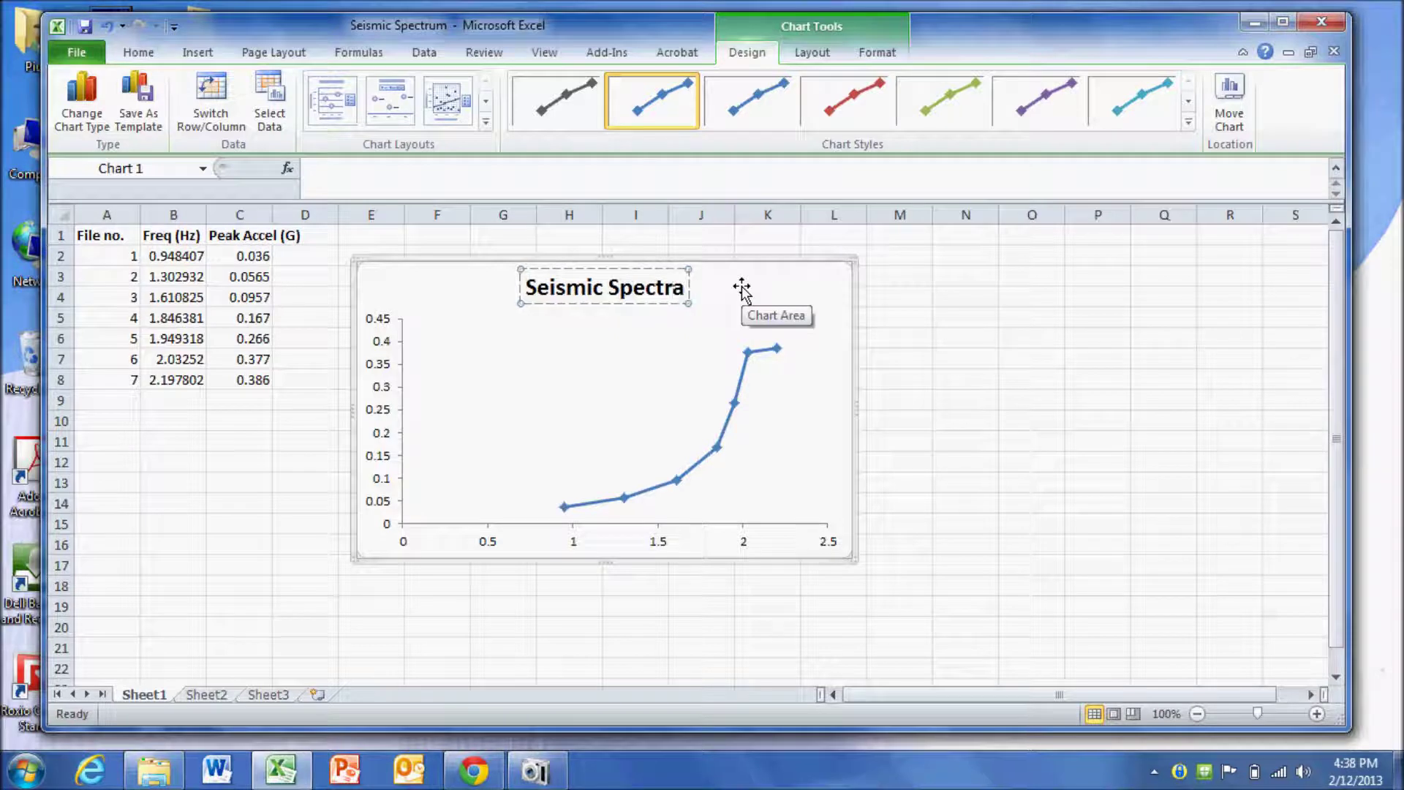
pyautogui.press('BackSpace')
pyautogui.write('um f')
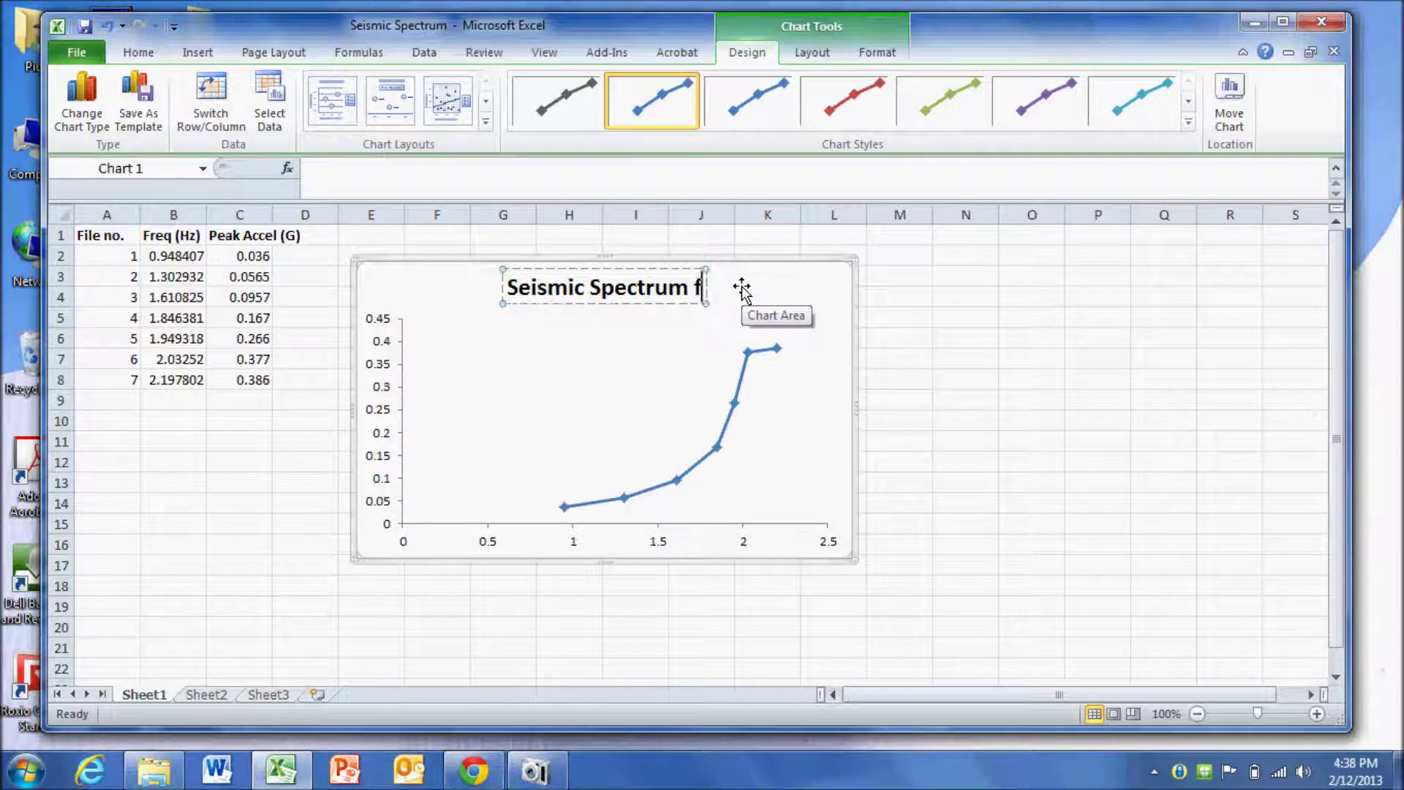
pyautogui.write('or My Model')
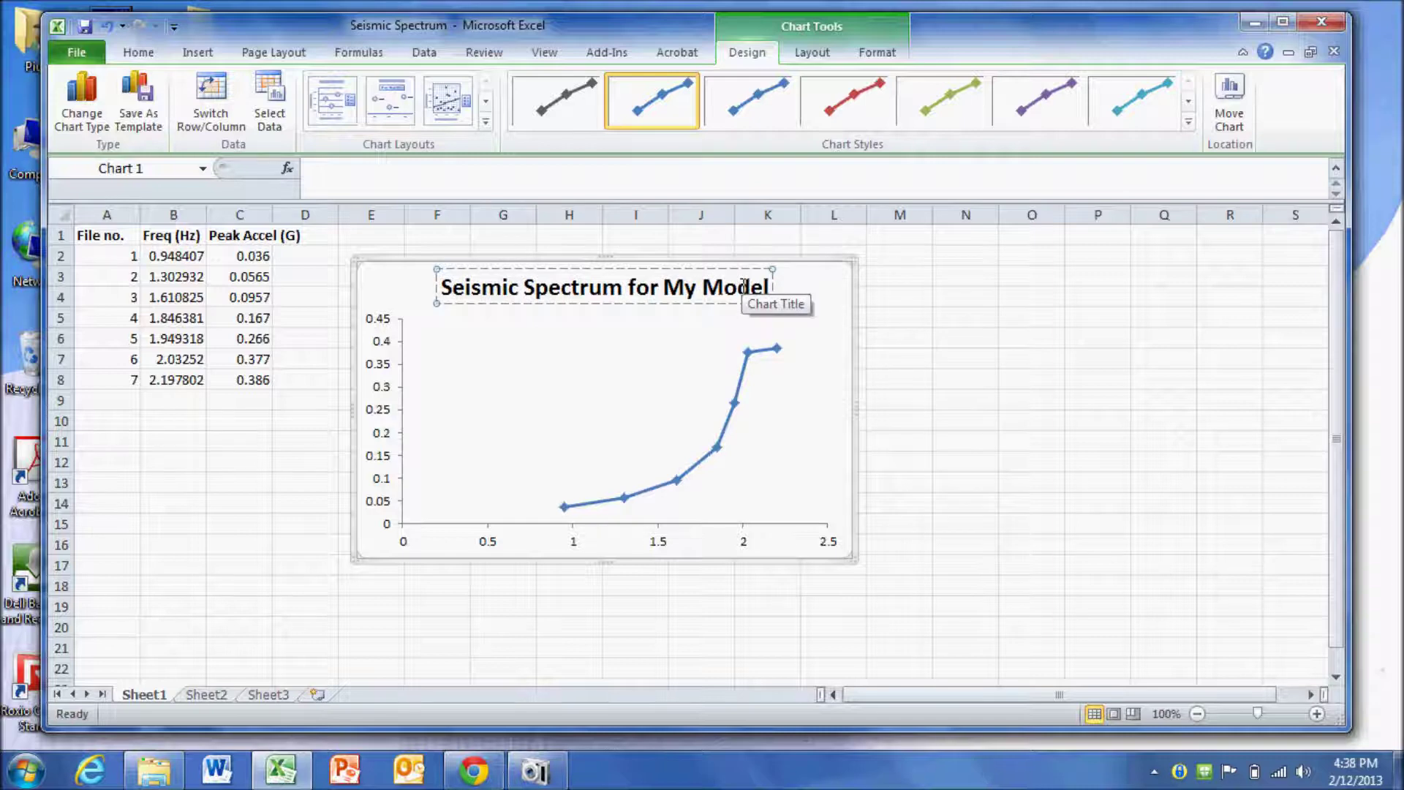
pyautogui.click(909, 415)
# Step: Add a horizontal axis title below the axis and a rotated vertical axis title to the chart
pyautogui.click(807, 329)
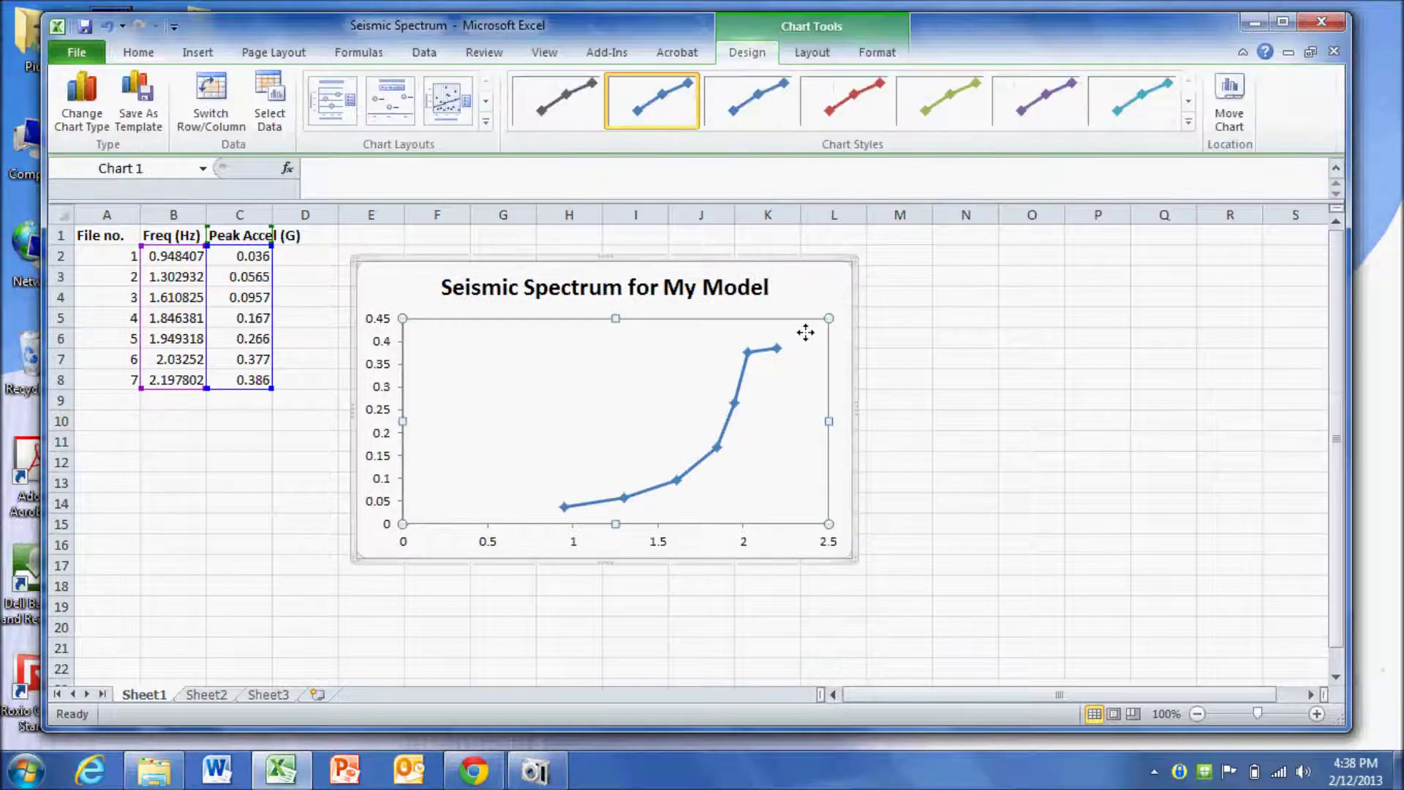
pyautogui.click(802, 307)
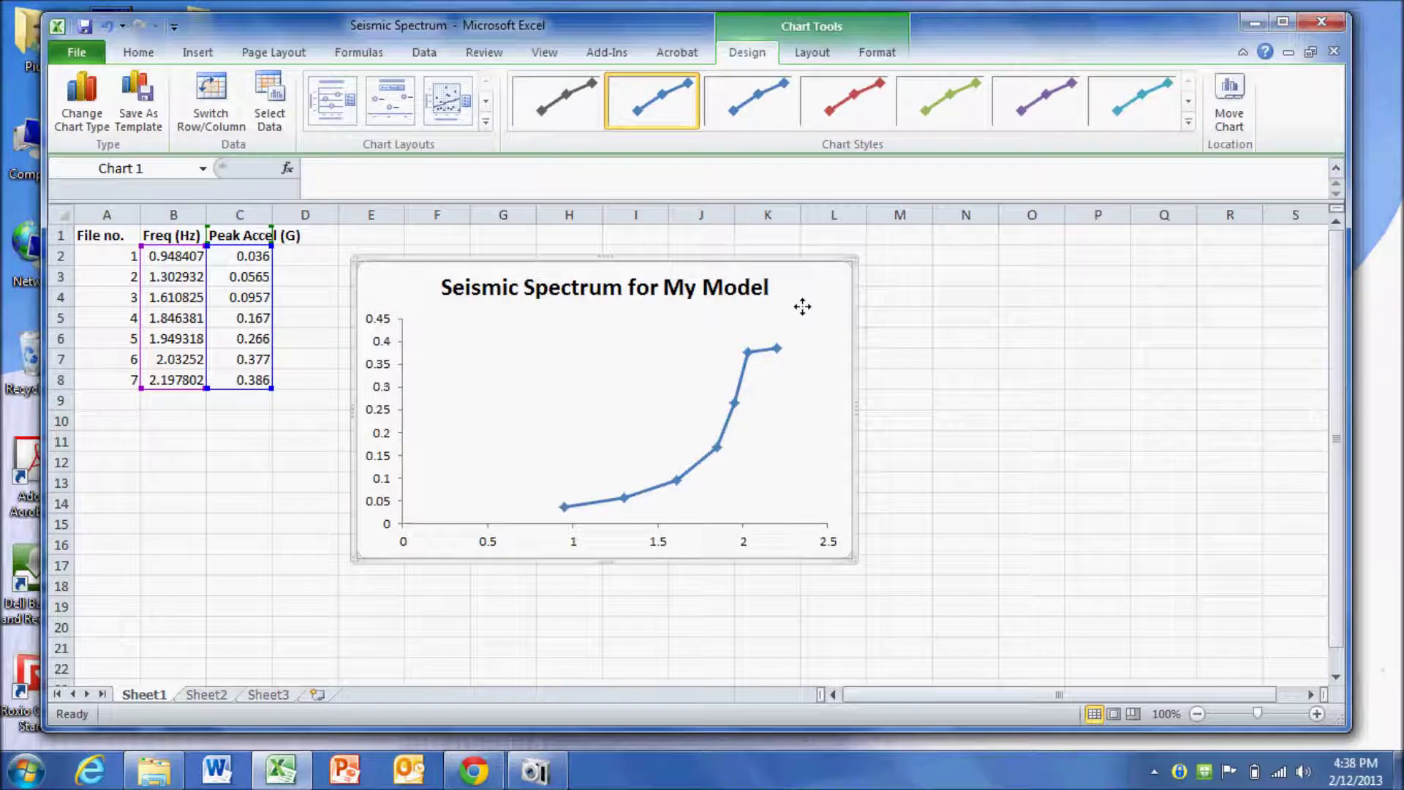
pyautogui.click(812, 59)
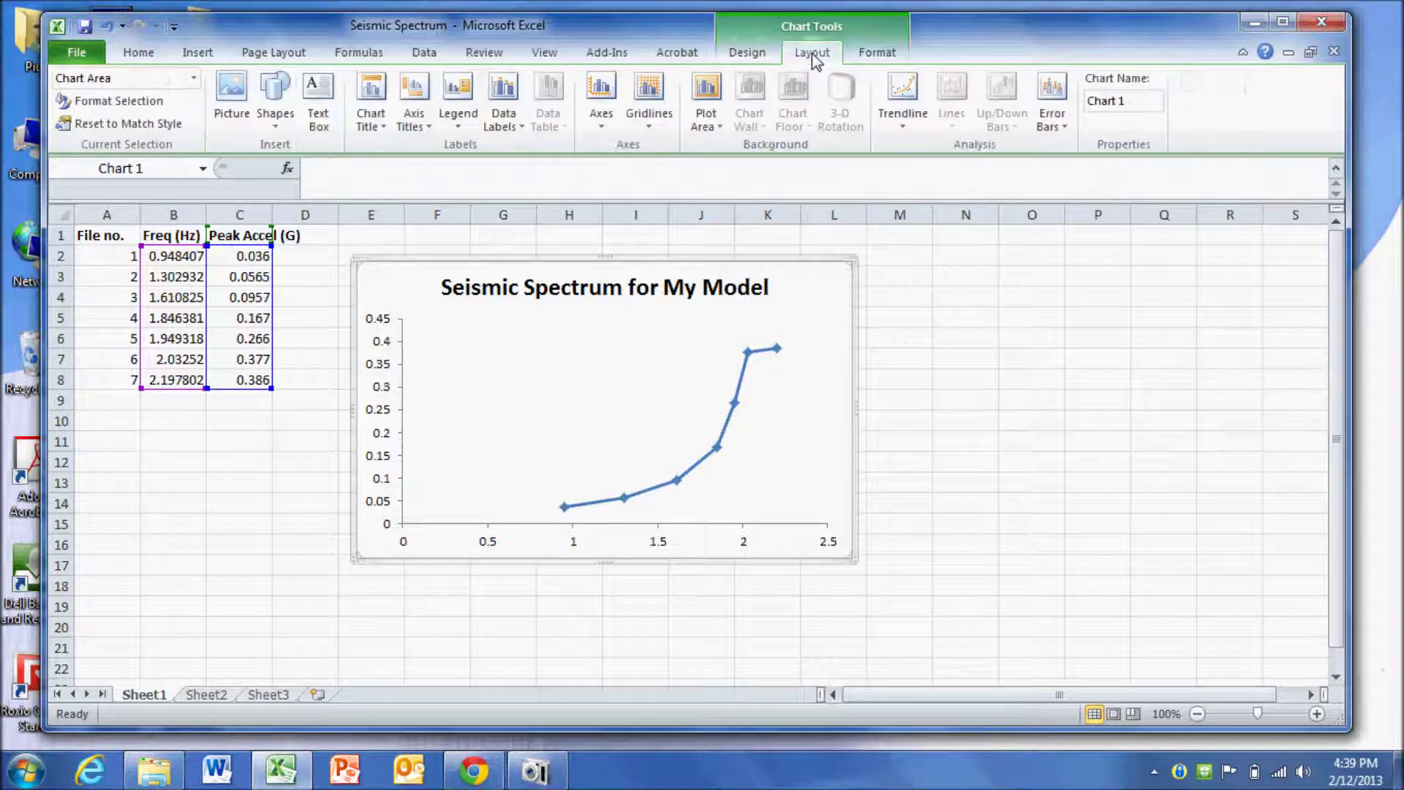
pyautogui.click(414, 120)
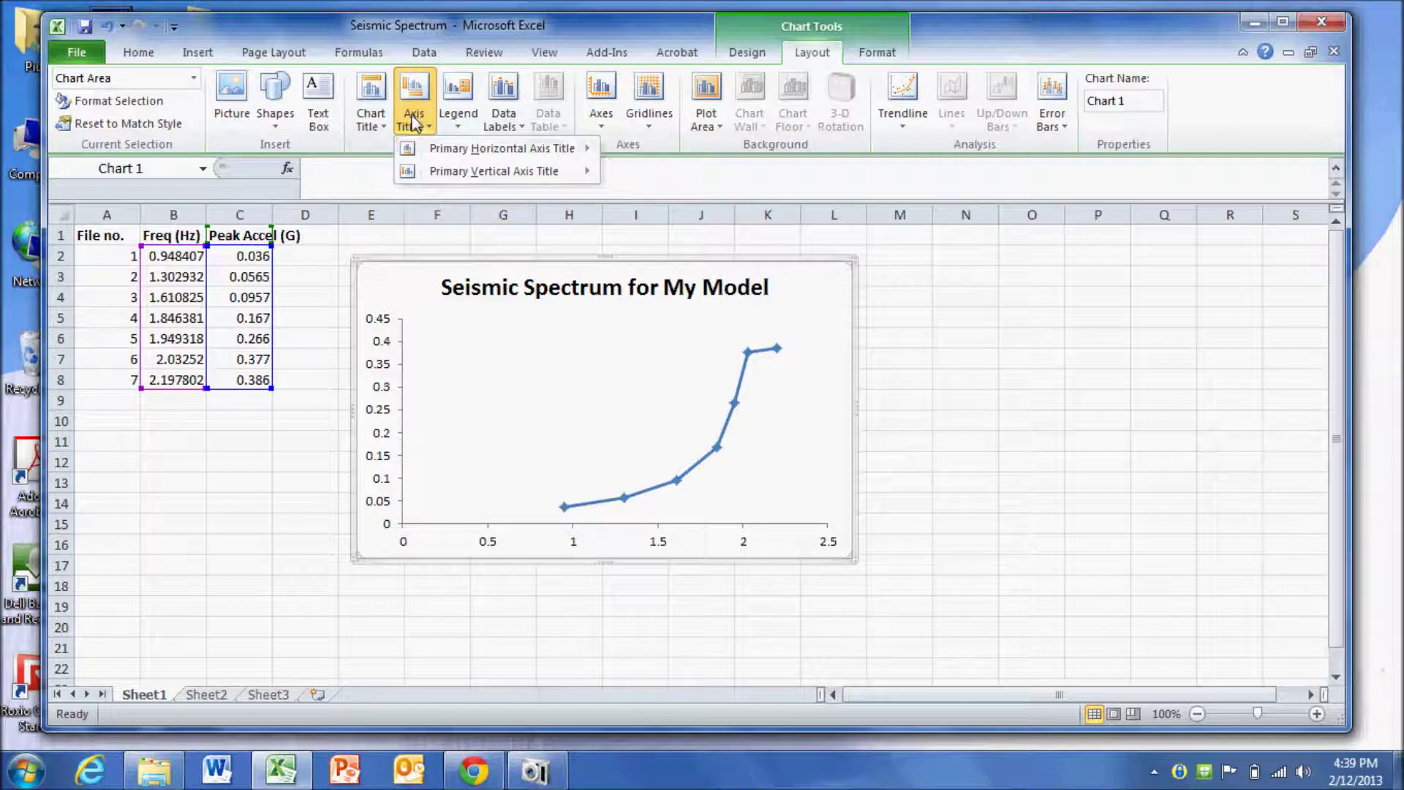
pyautogui.moveTo(444, 154)
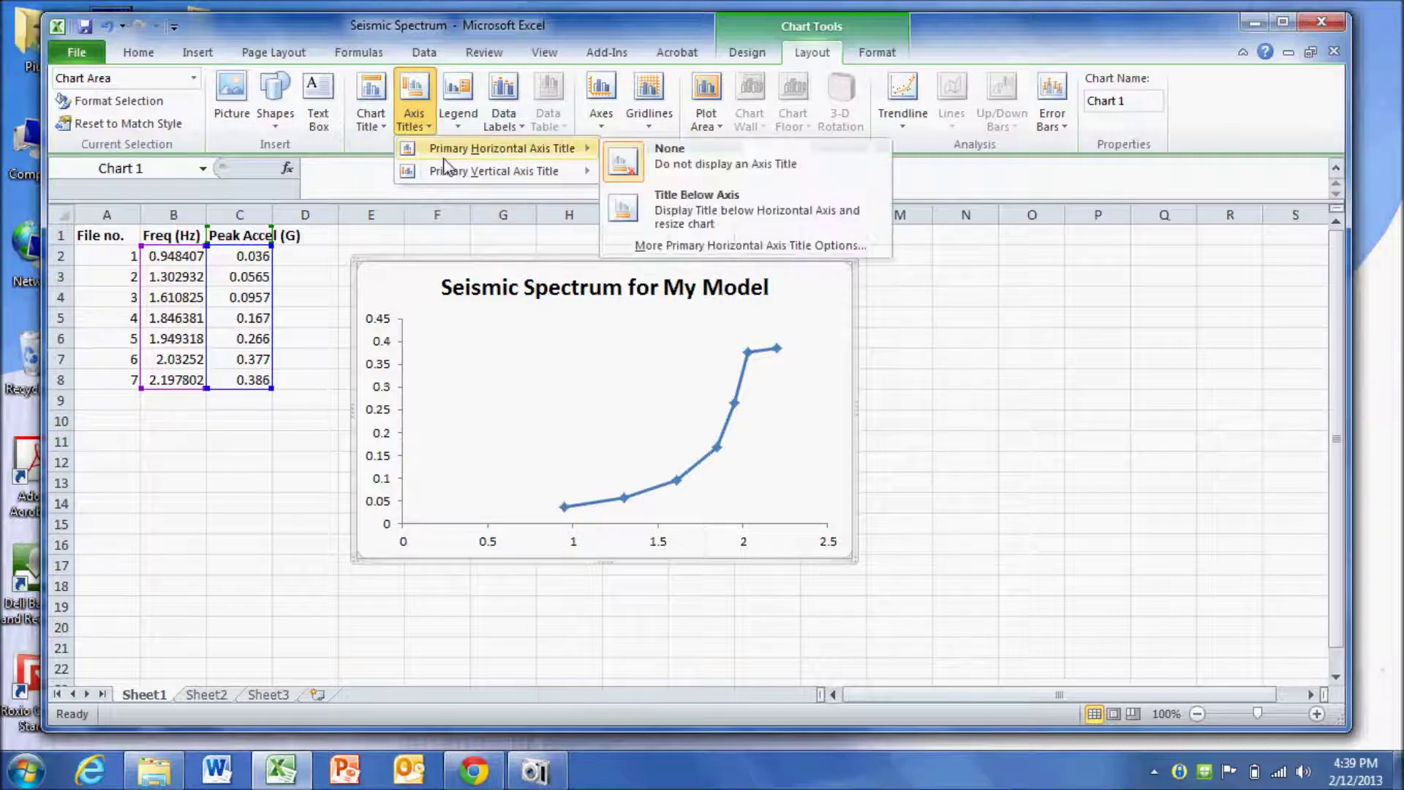
pyautogui.click(686, 212)
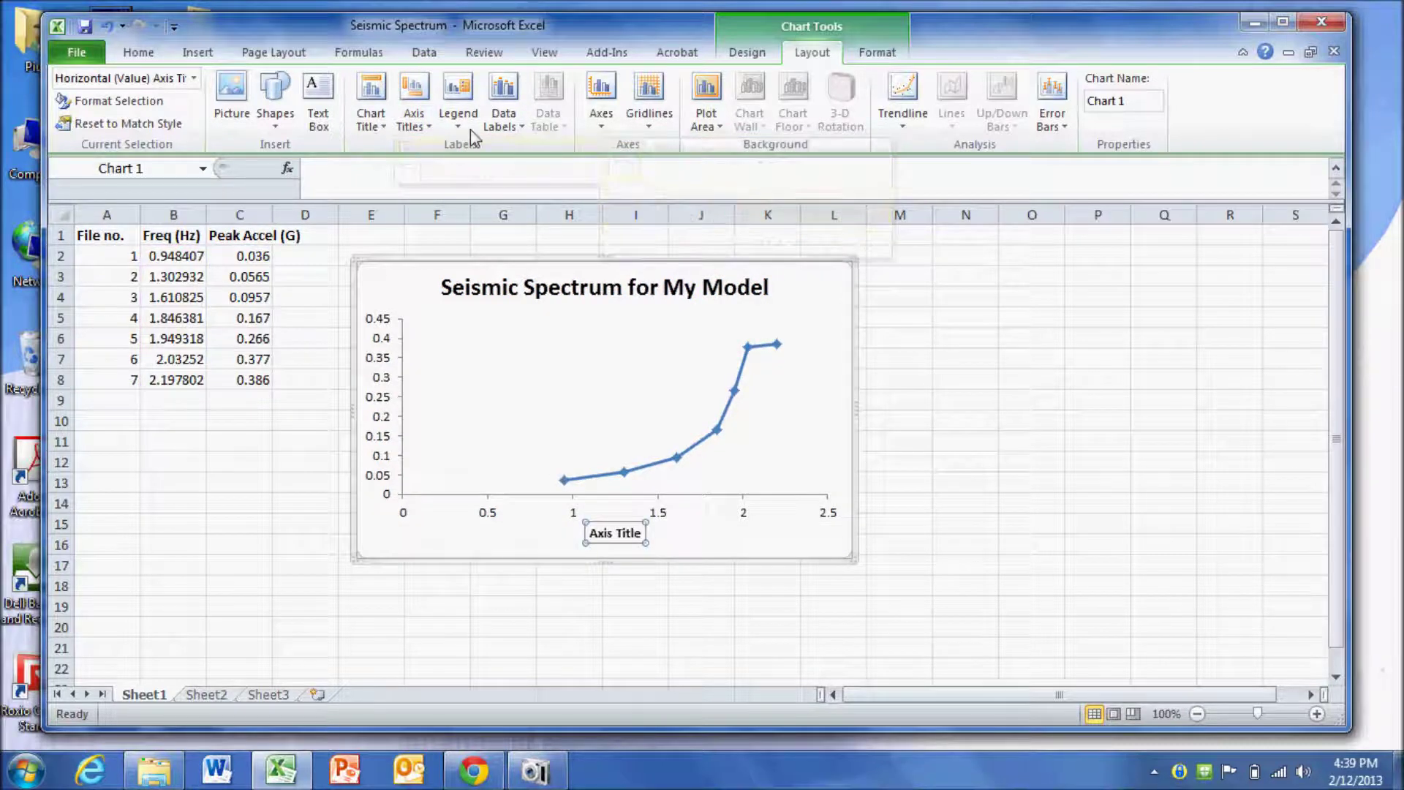
pyautogui.click(414, 117)
pyautogui.moveTo(458, 172)
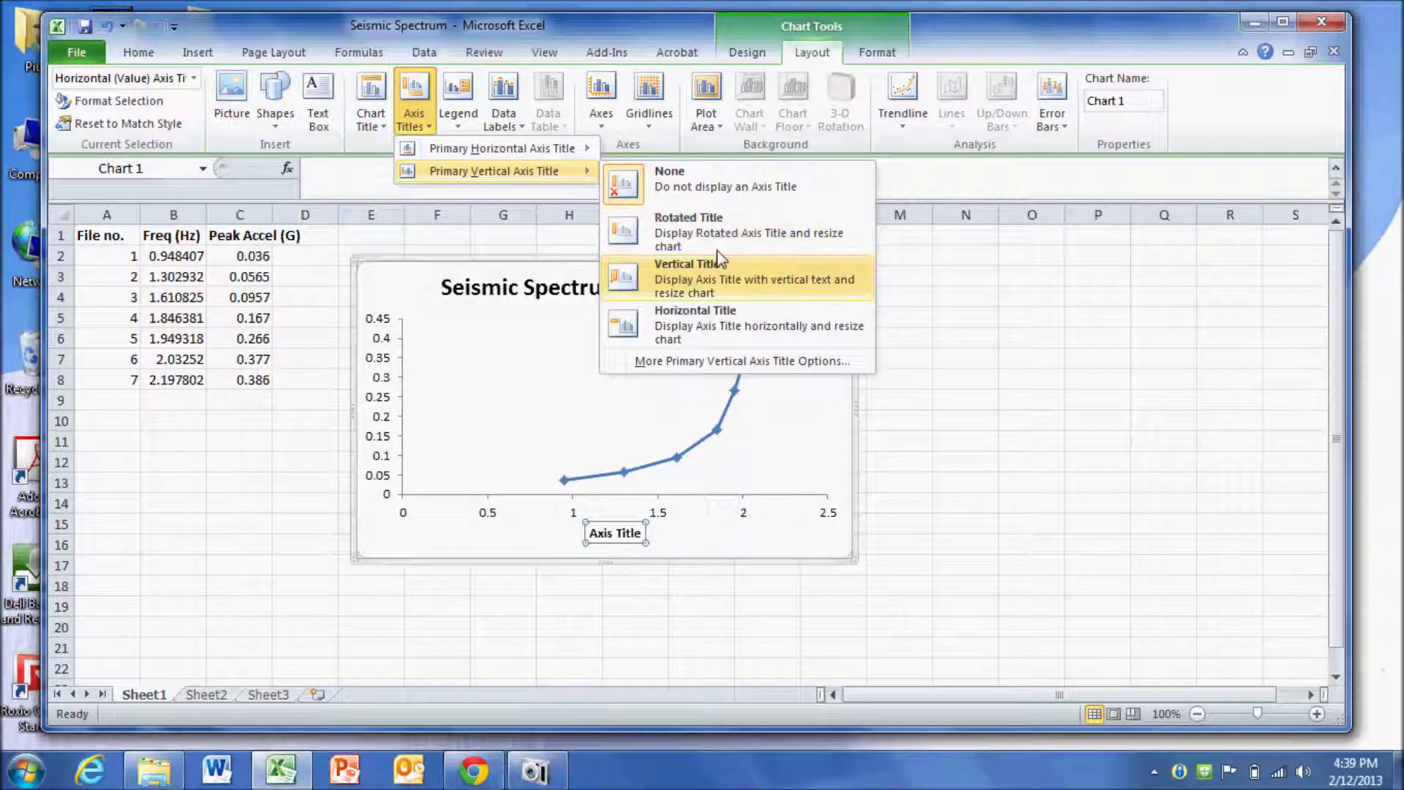
pyautogui.click(683, 224)
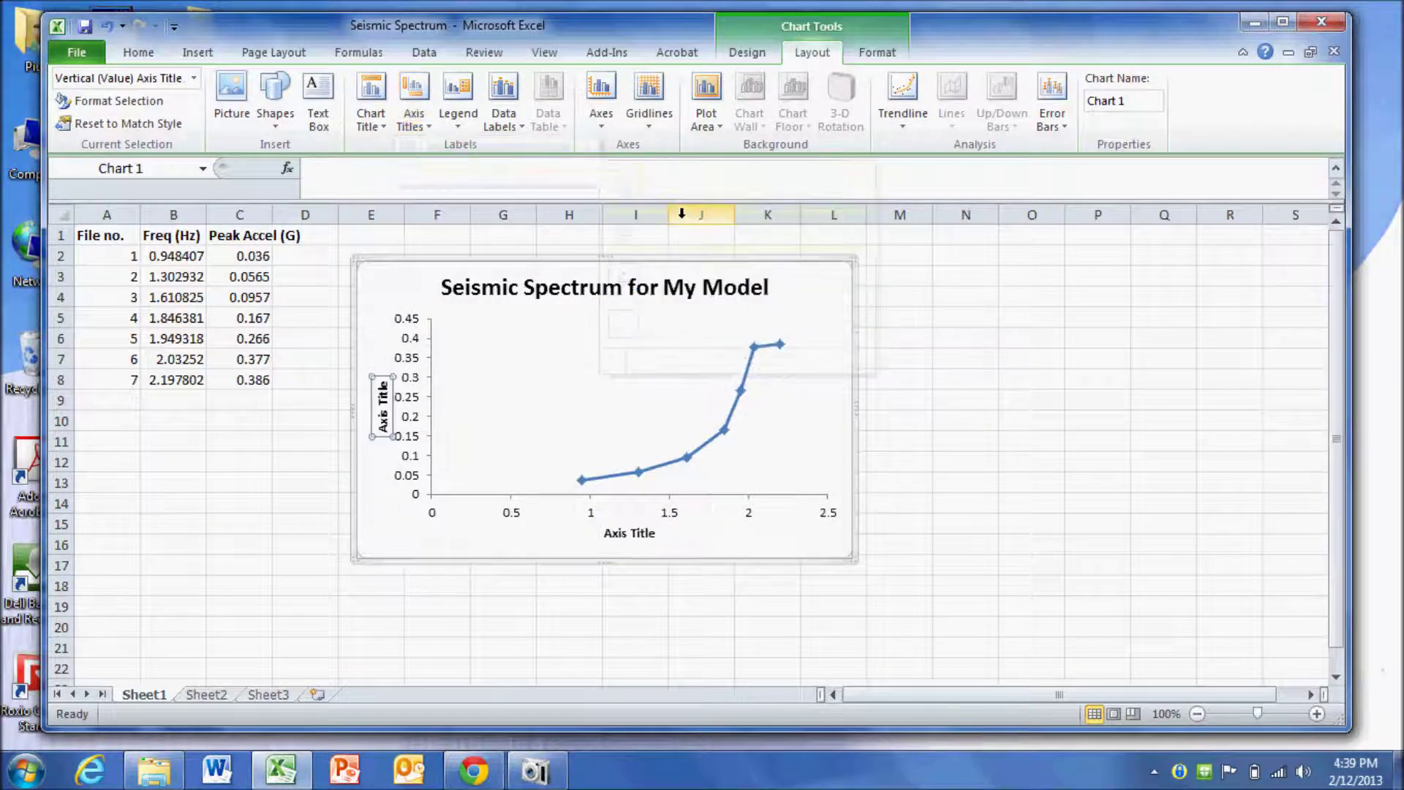
# Step: Change the horizontal axis title text to "Frequency (Hz)"
pyautogui.click(618, 535)
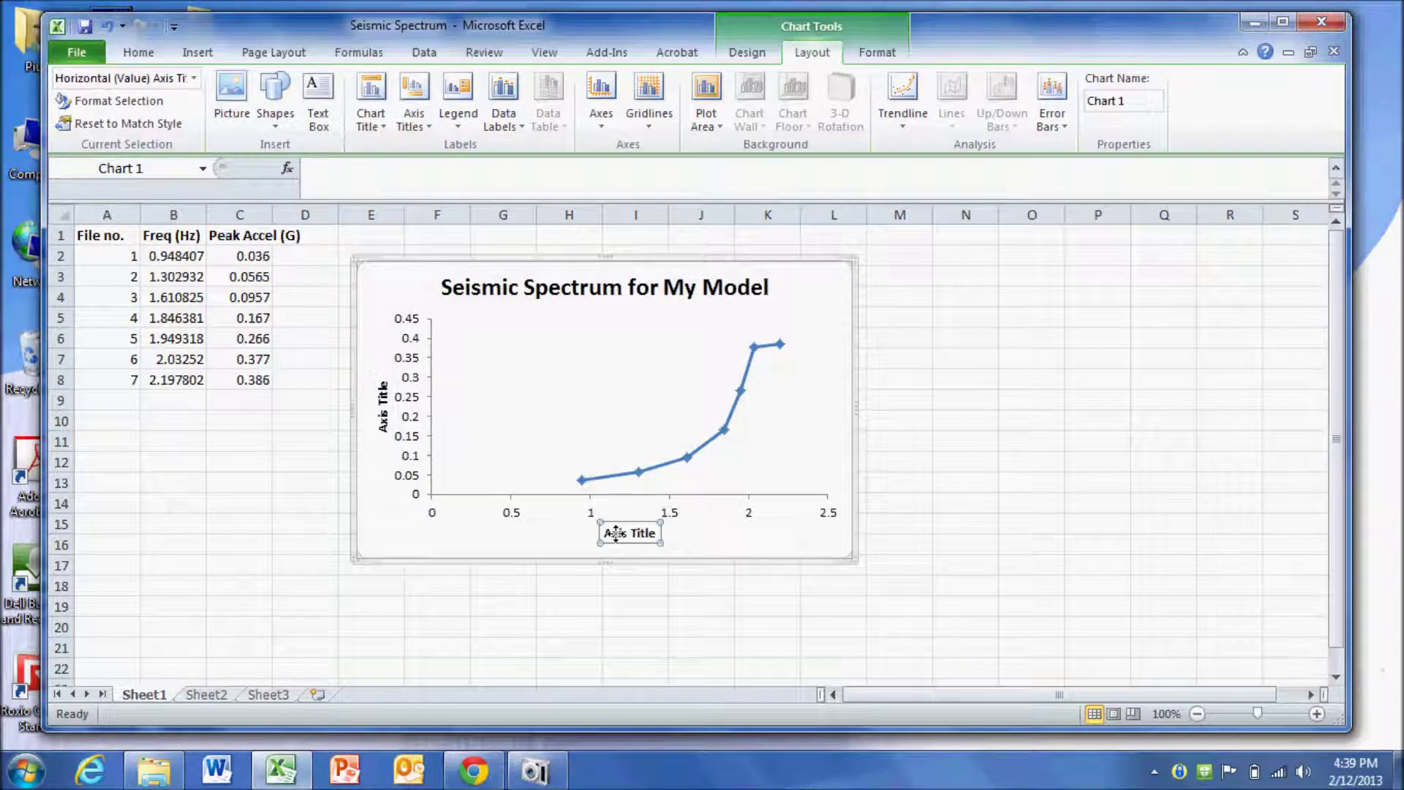
pyautogui.moveTo(609, 533); pyautogui.dragTo(716, 559)
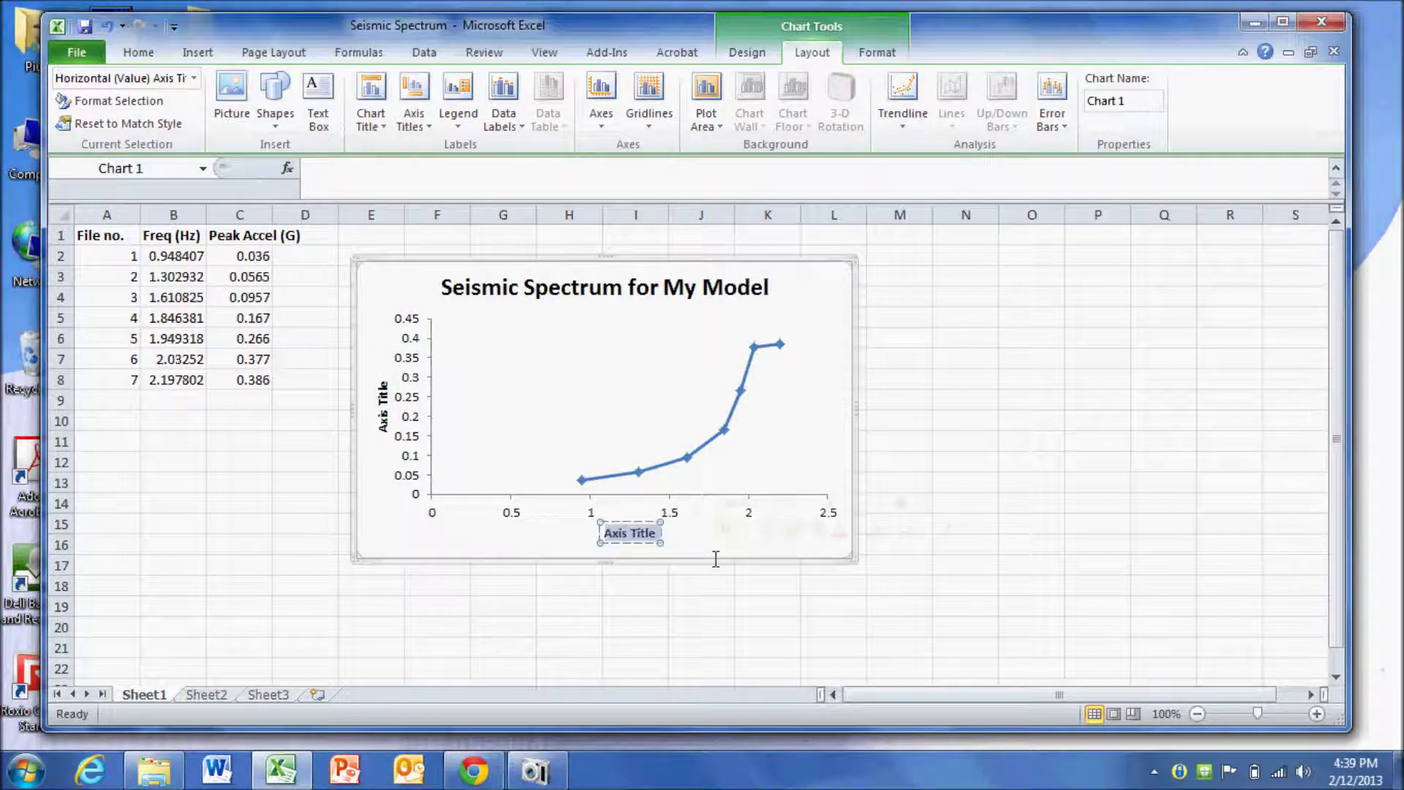
pyautogui.write('Frequenc')
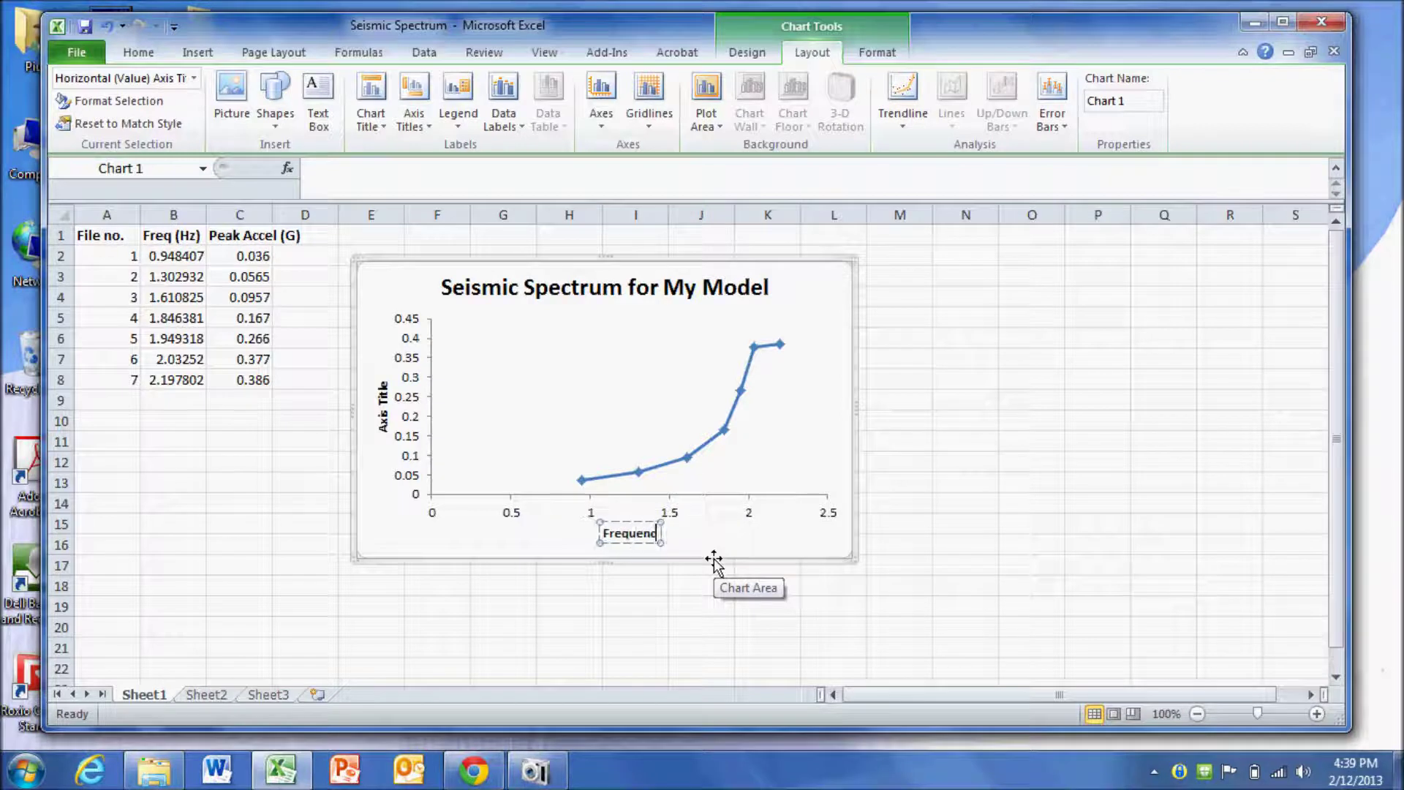
pyautogui.write('y (Hz)')
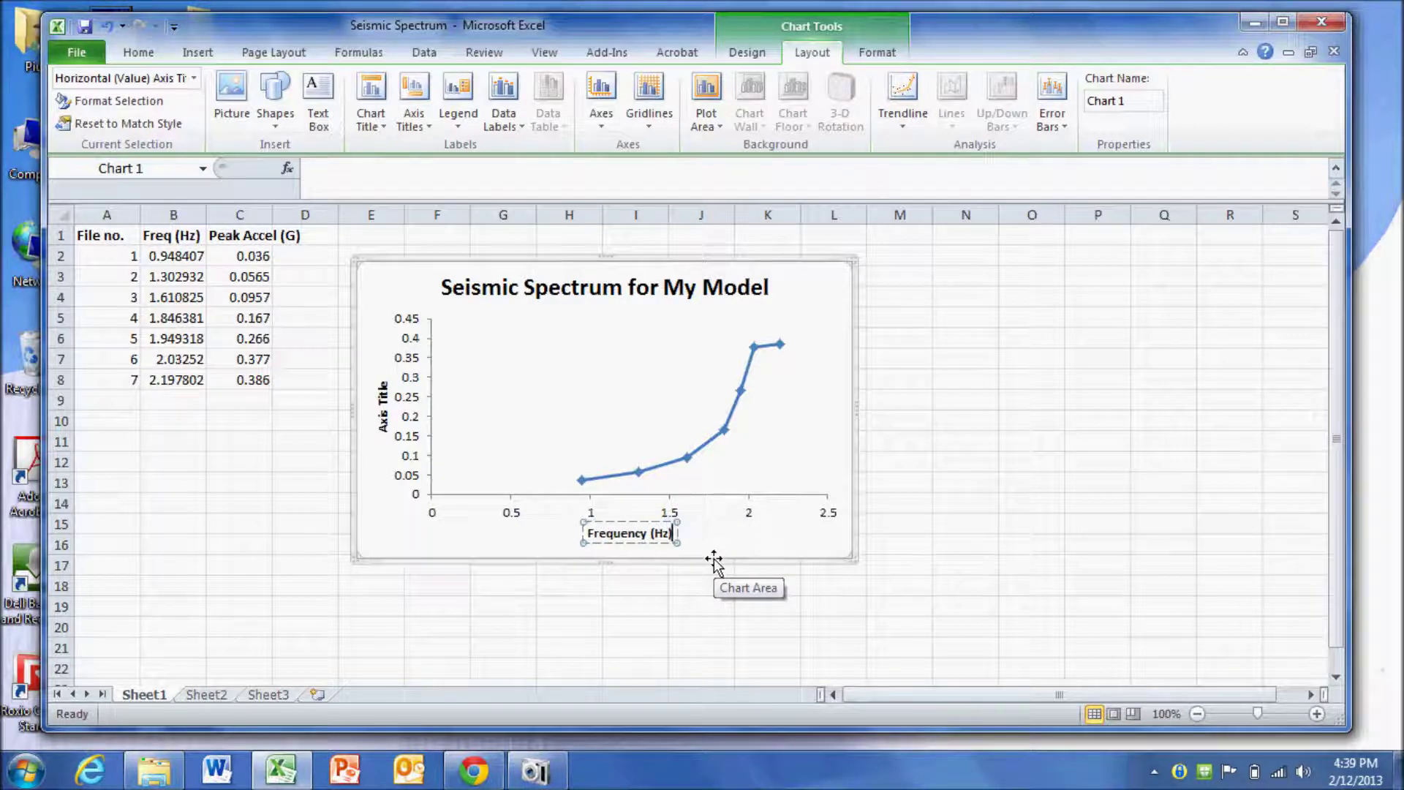
# Step: Replace the vertical axis title text with "Peak Accelration (G)" and deselect the chart
pyautogui.click(385, 394)
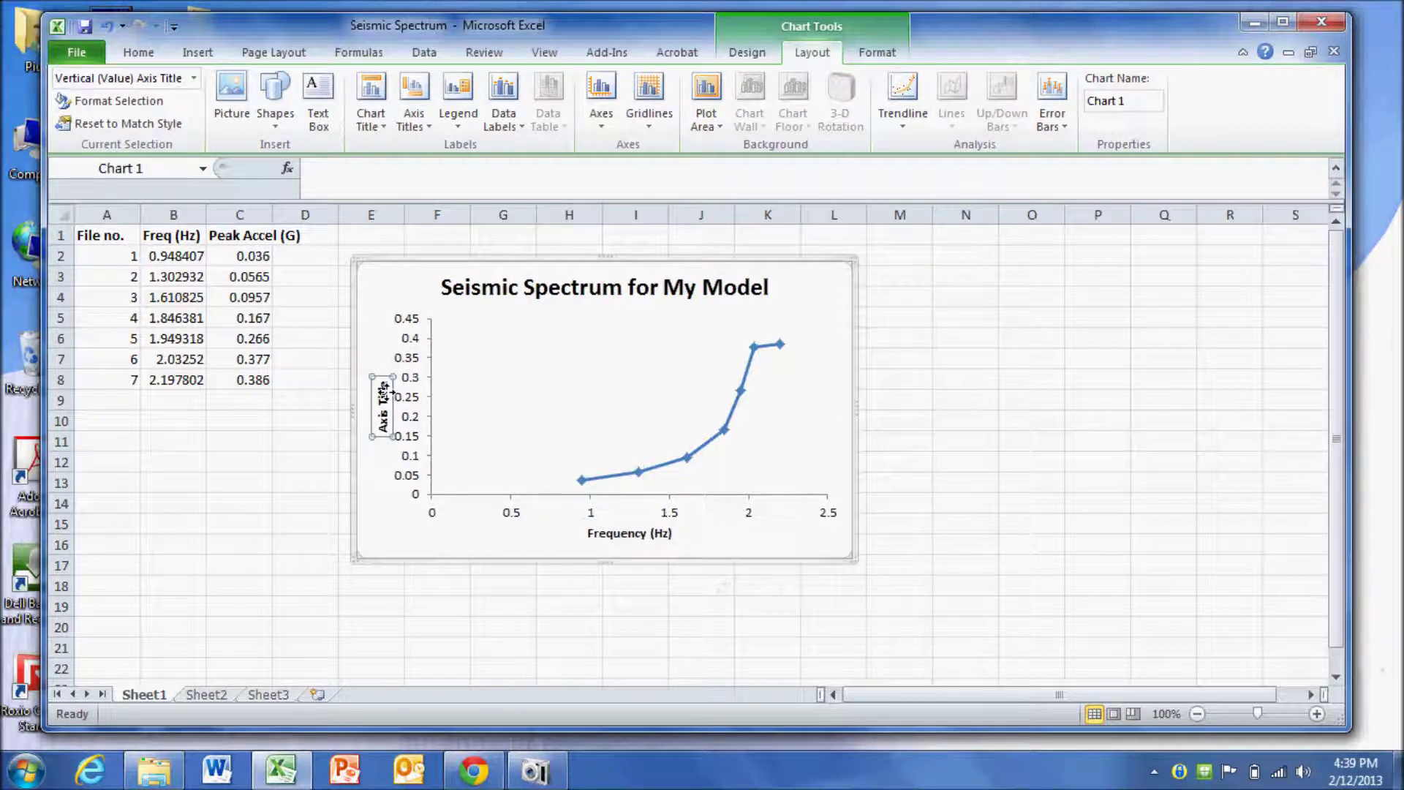
pyautogui.click(382, 391)
pyautogui.press('BackSpace')
pyautogui.press('BackSpace')
pyautogui.press('BackSpace')
pyautogui.press('BackSpace')
pyautogui.press('BackSpace')
pyautogui.press('BackSpace')
pyautogui.press('BackSpace')
pyautogui.press('BackSpace')
pyautogui.press('BackSpace')
pyautogui.press('BackSpace')
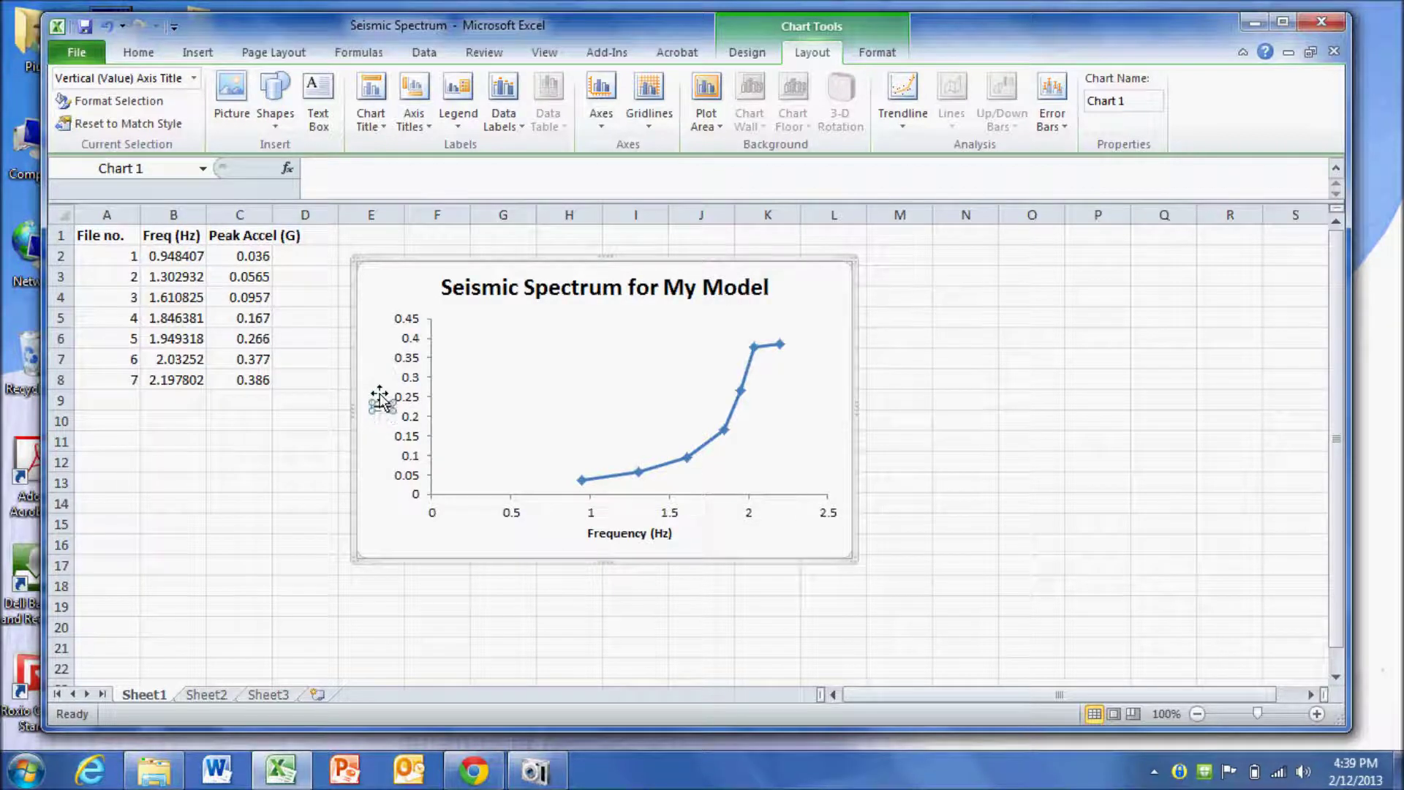
pyautogui.write('Peak Accel')
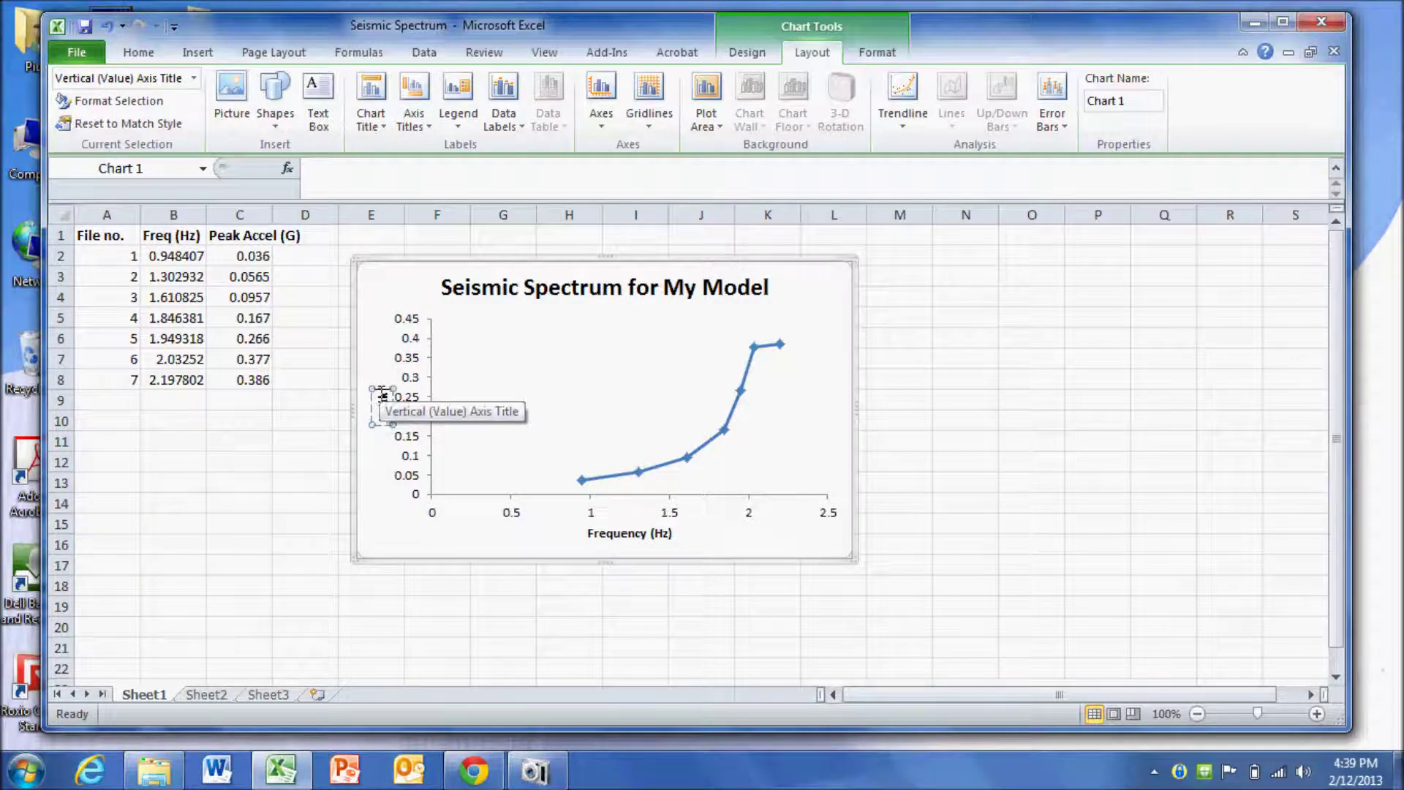
pyautogui.write('eration')
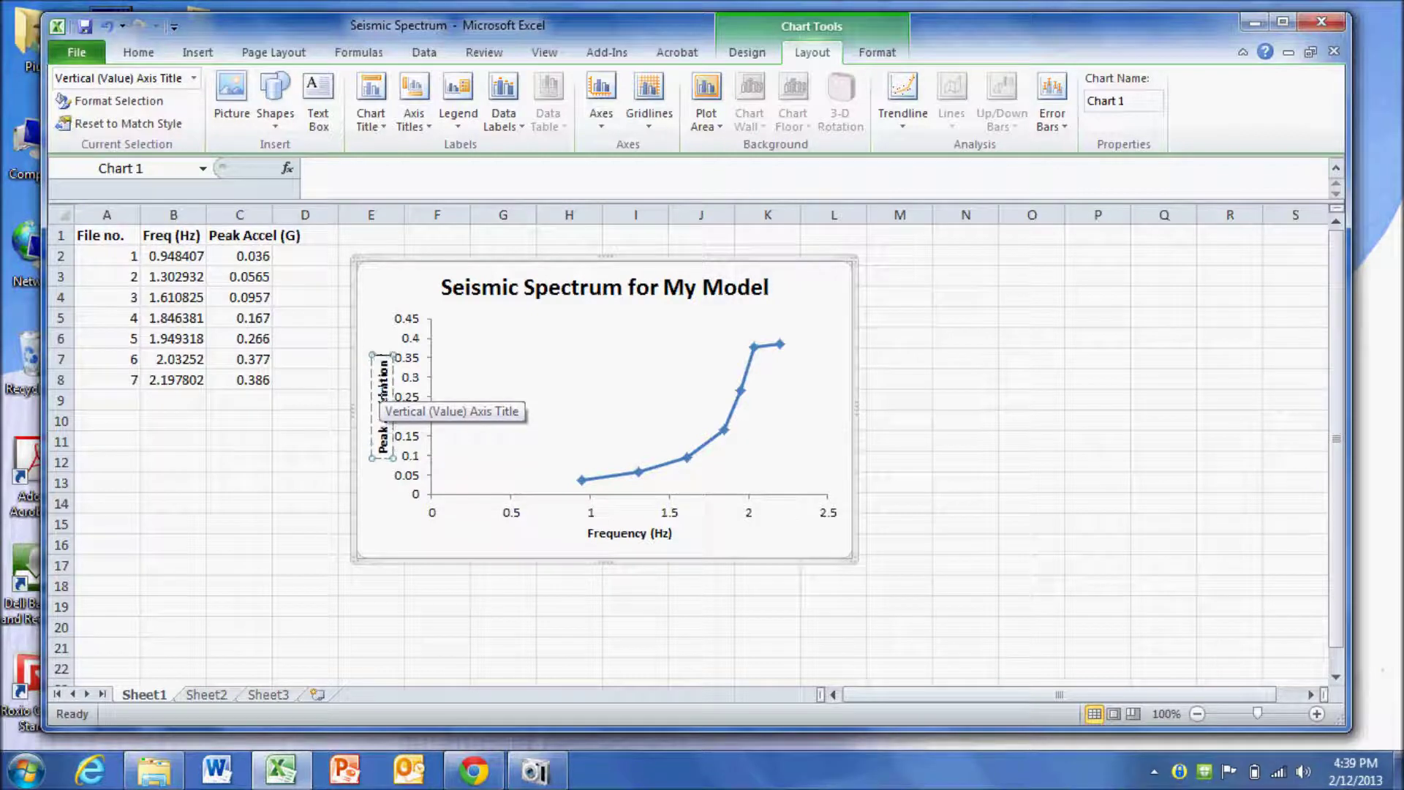
pyautogui.write(' (G)')
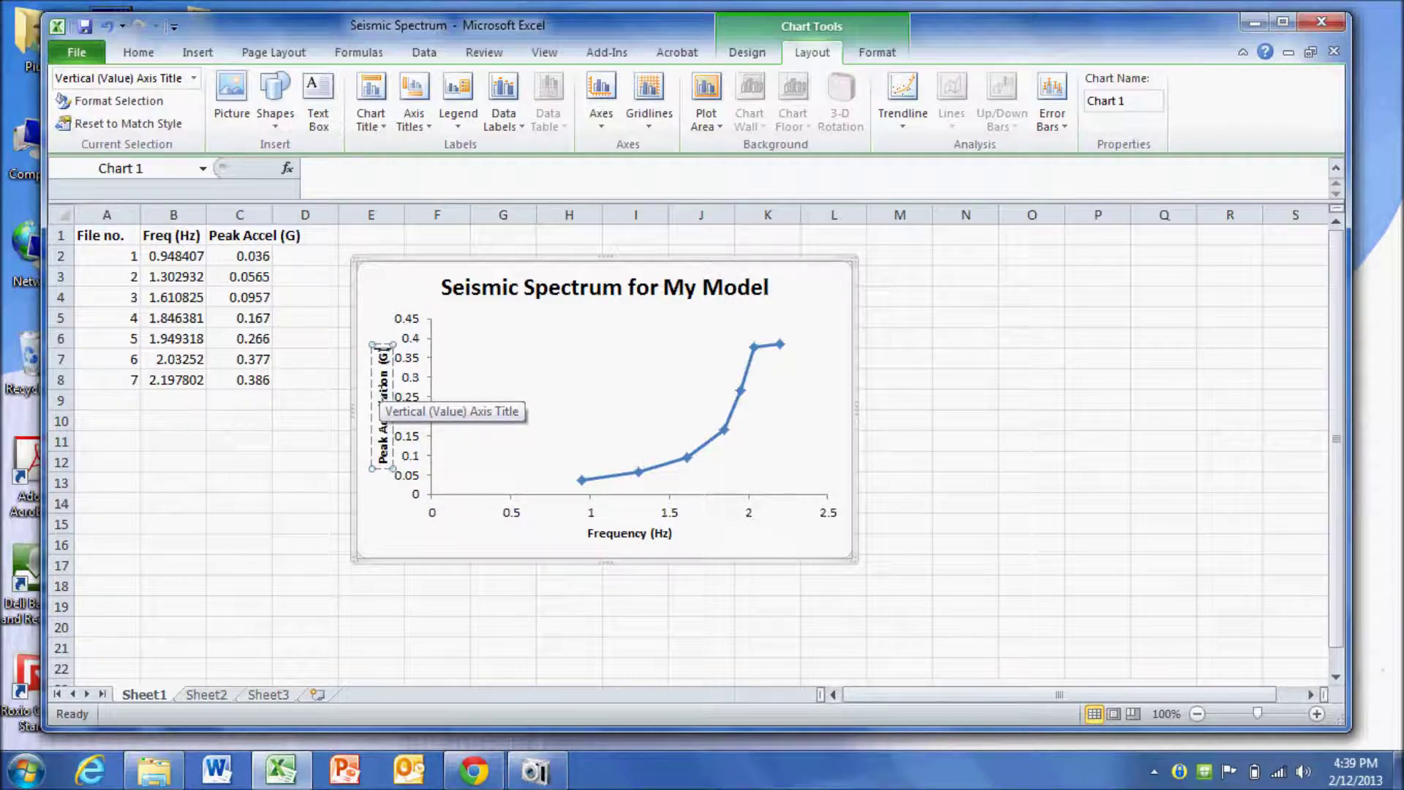
pyautogui.click(966, 524)
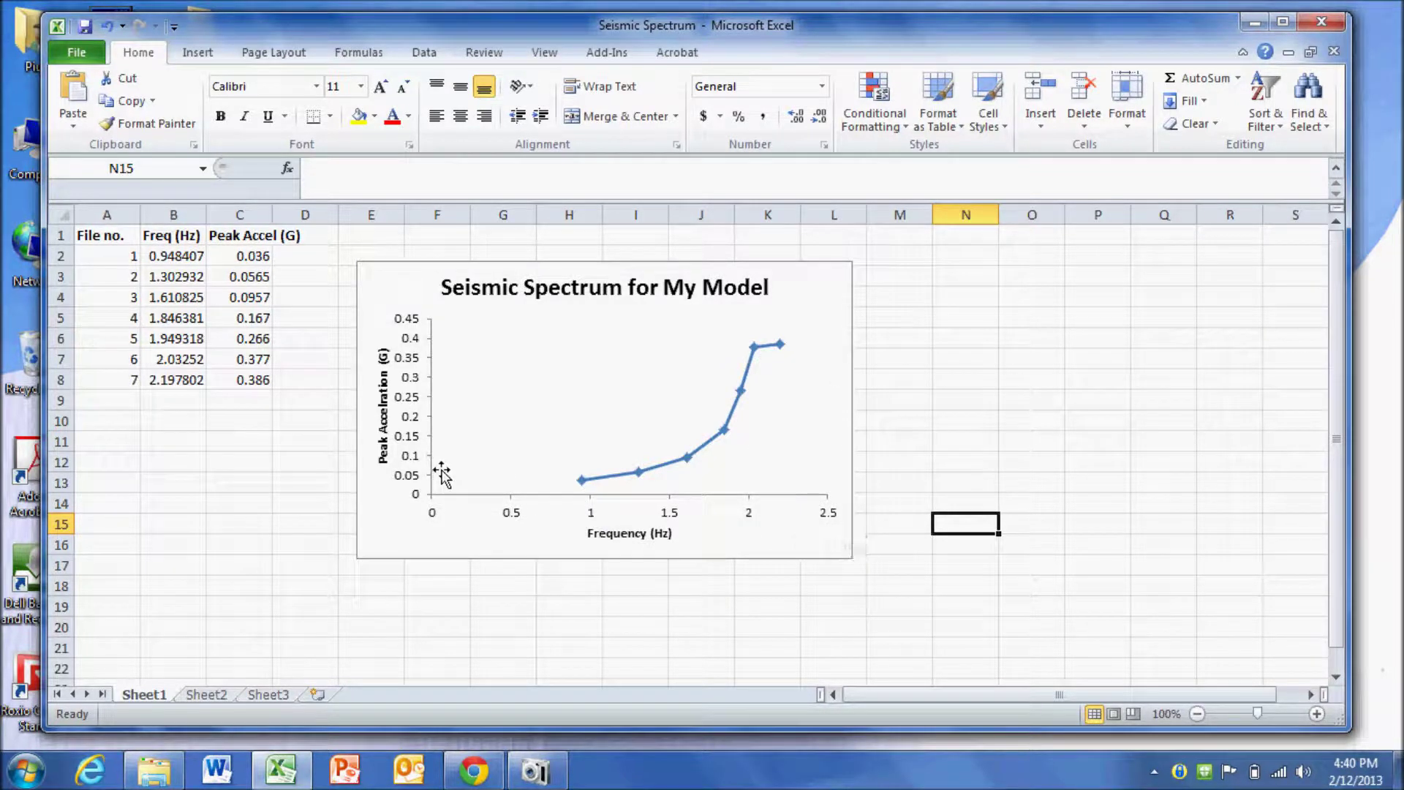
# Step: Set the fixed minimum of the Frequency (Hz) axis to 0.5 and select the whole chart
pyautogui.doubleClick(668, 503)
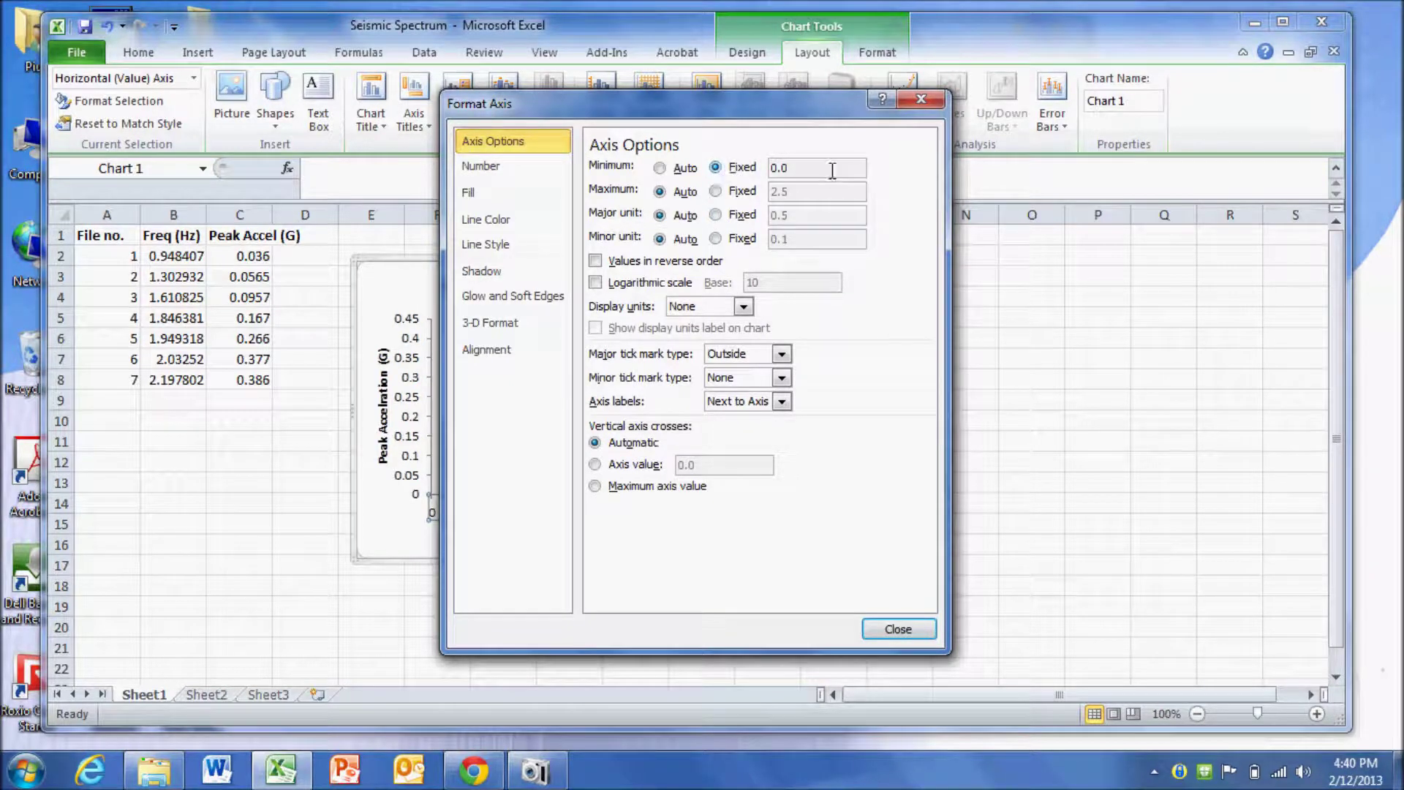
pyautogui.moveTo(825, 171); pyautogui.dragTo(686, 166)
pyautogui.write('.5')
pyautogui.click(900, 628)
pyautogui.click(899, 503)
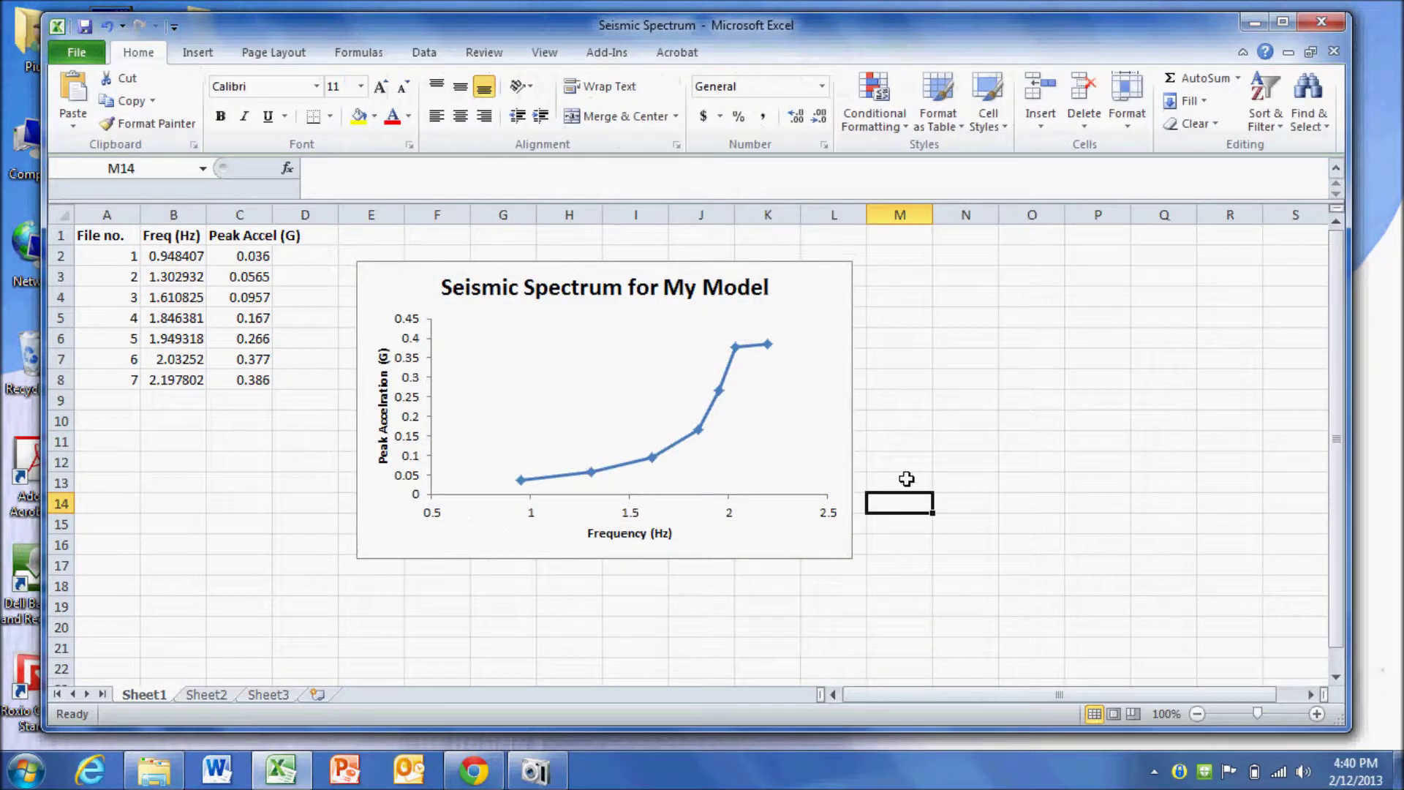
pyautogui.click(841, 316)
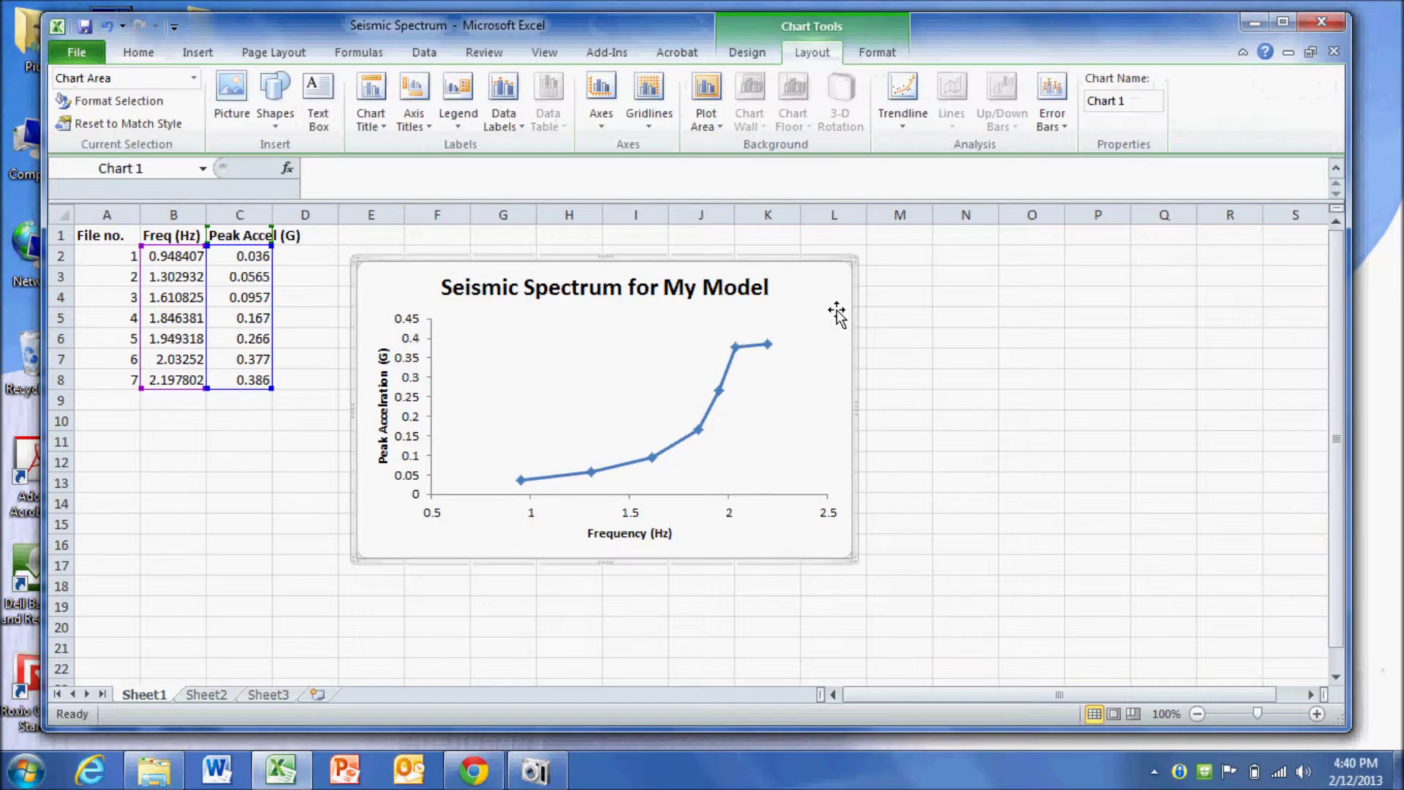